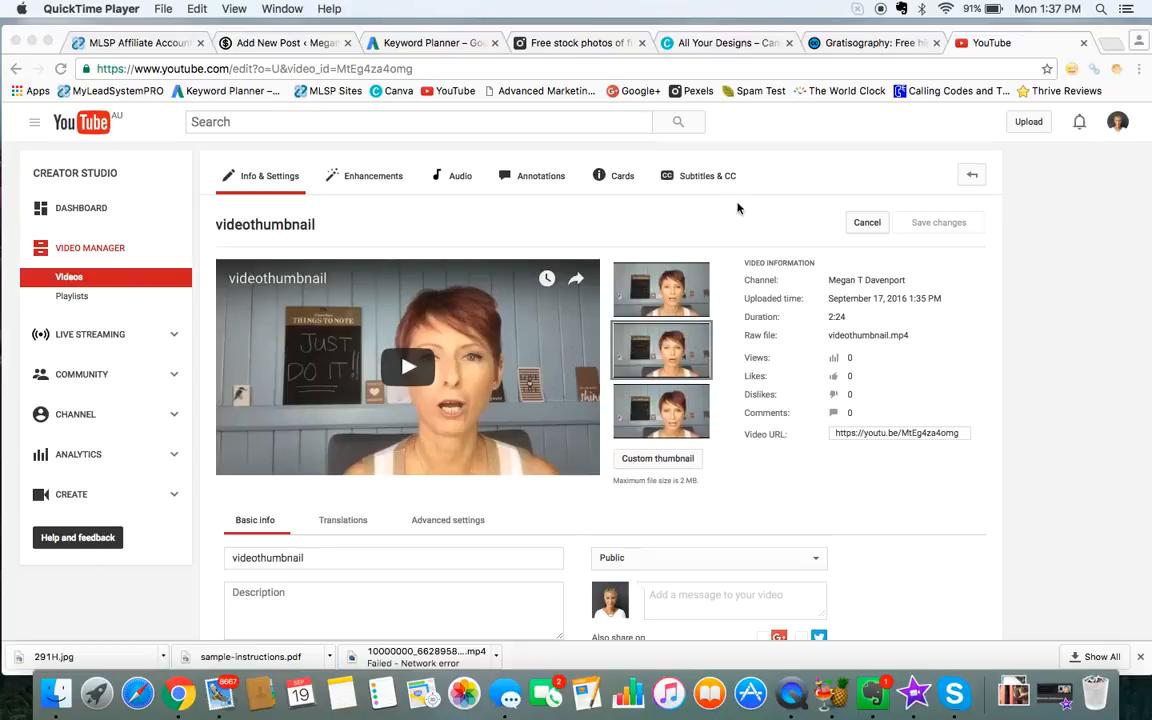
Step: Switch to Canva and create a new Social Media design from the designs overview
left_click(728, 44)
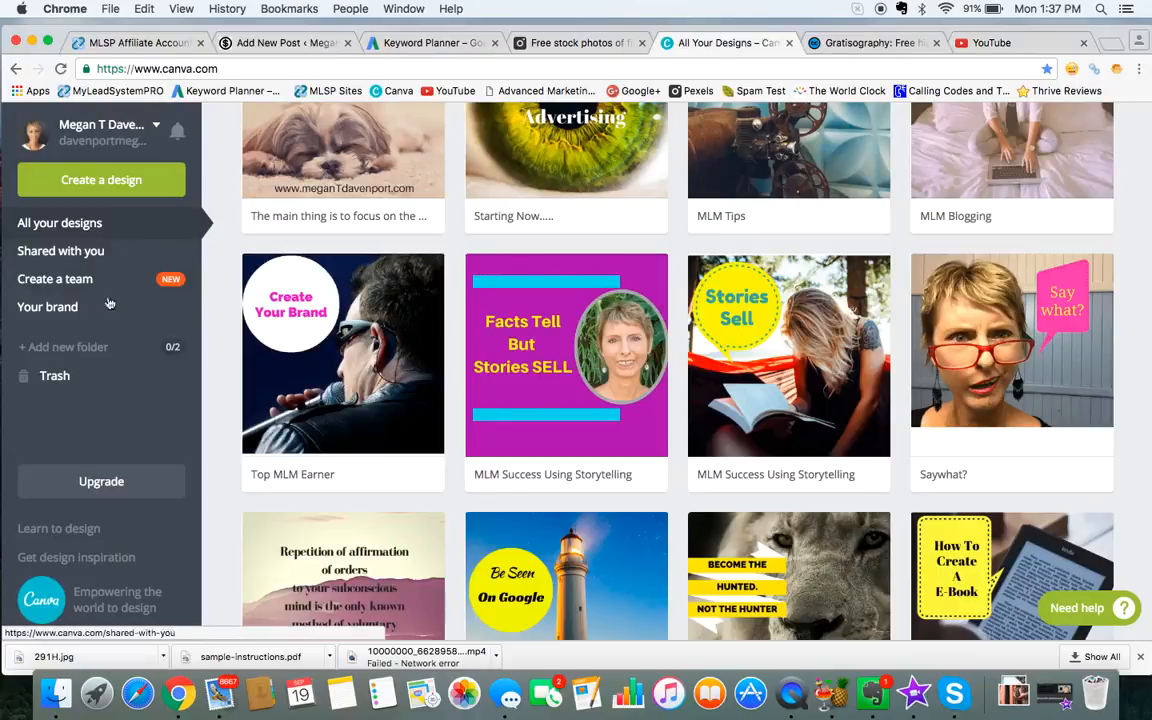
left_click(133, 195)
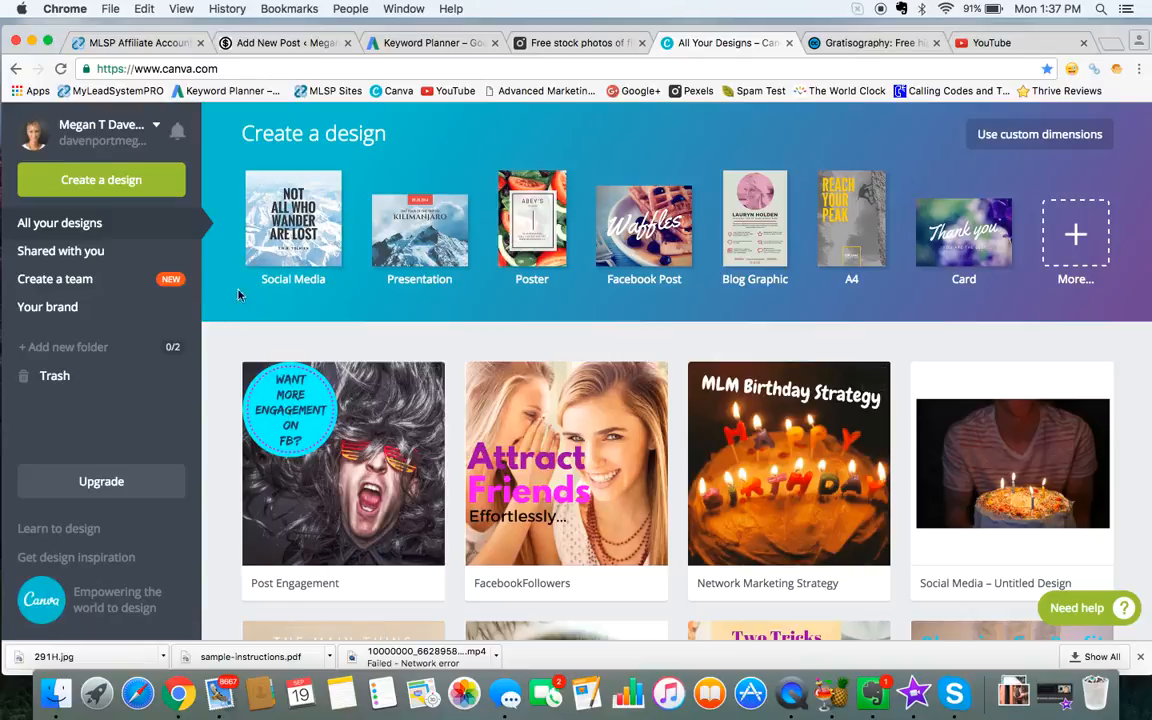
left_click(283, 219)
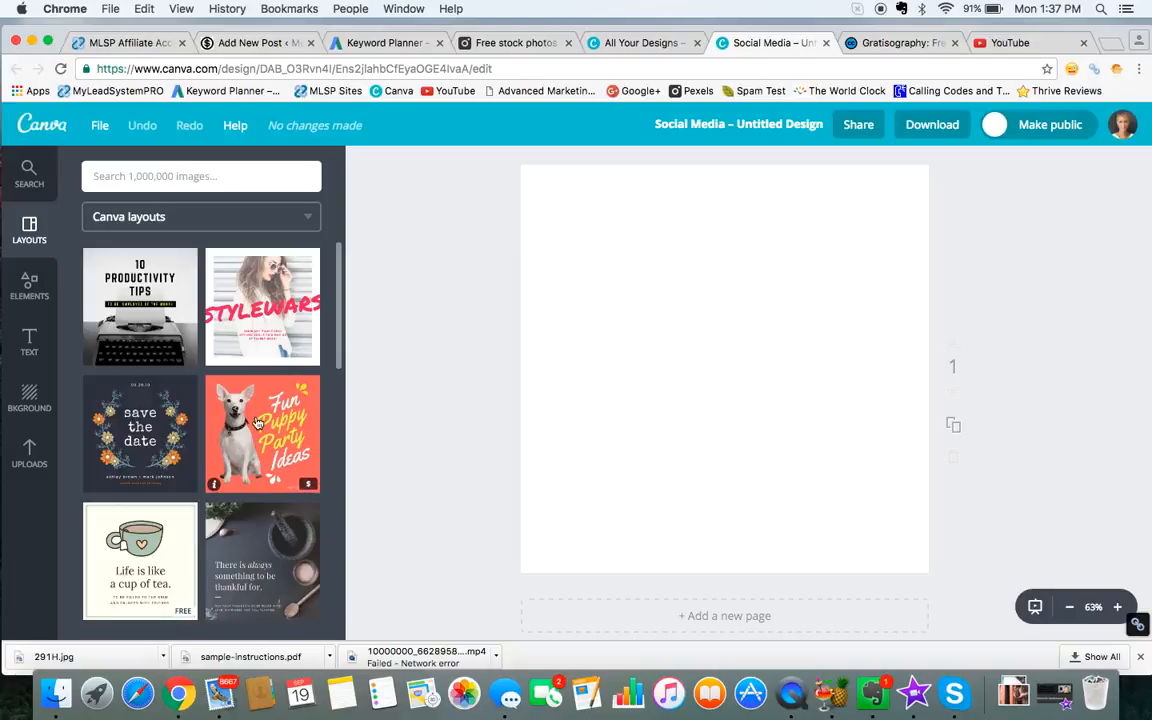
Step: Add the blue-sky snowy mountain picture from the free photos to the blank page, and delete it again
left_click(227, 175)
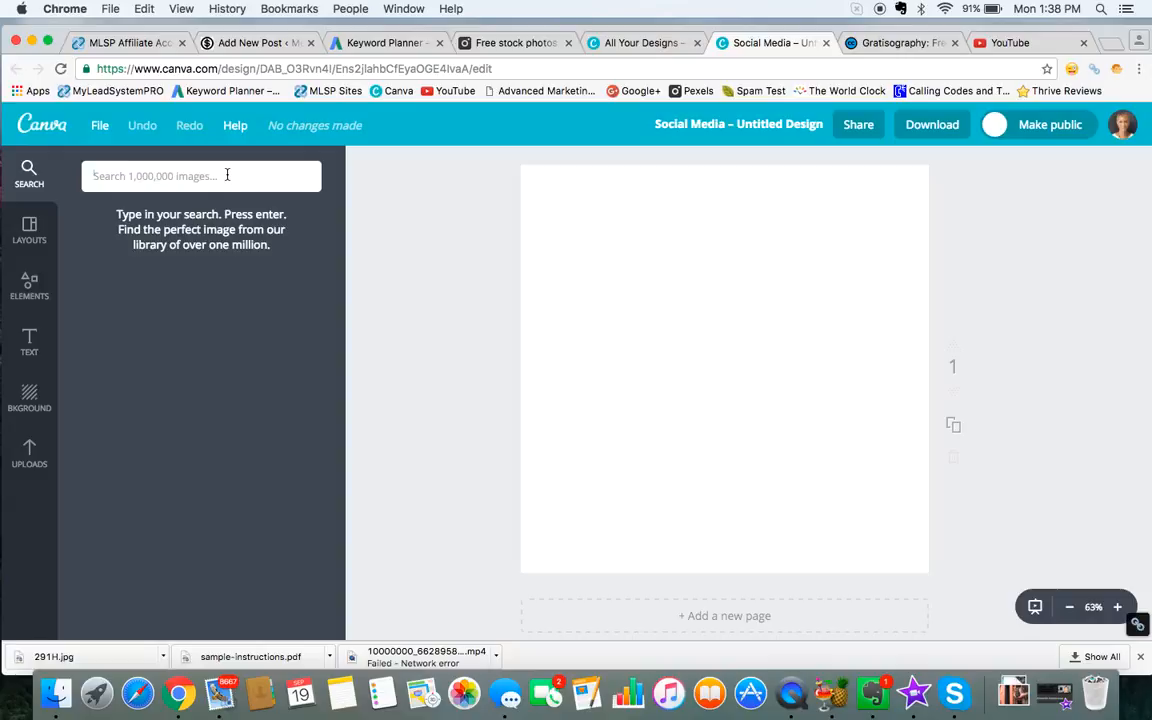
left_click(30, 288)
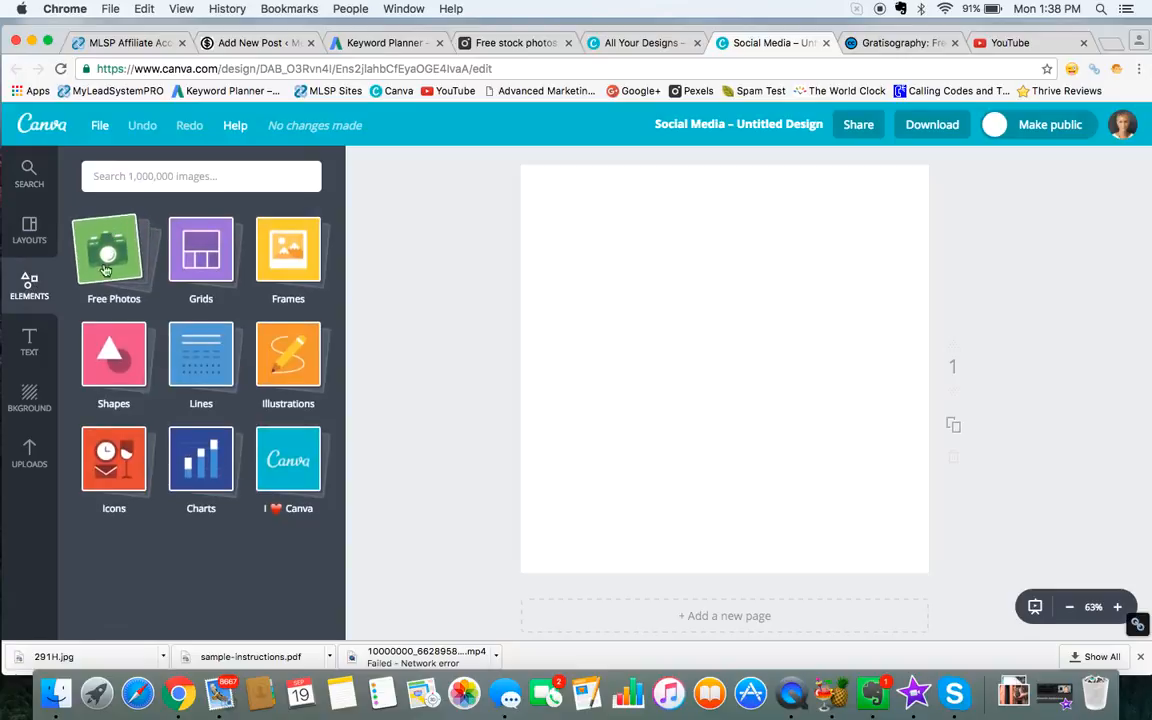
left_click(108, 250)
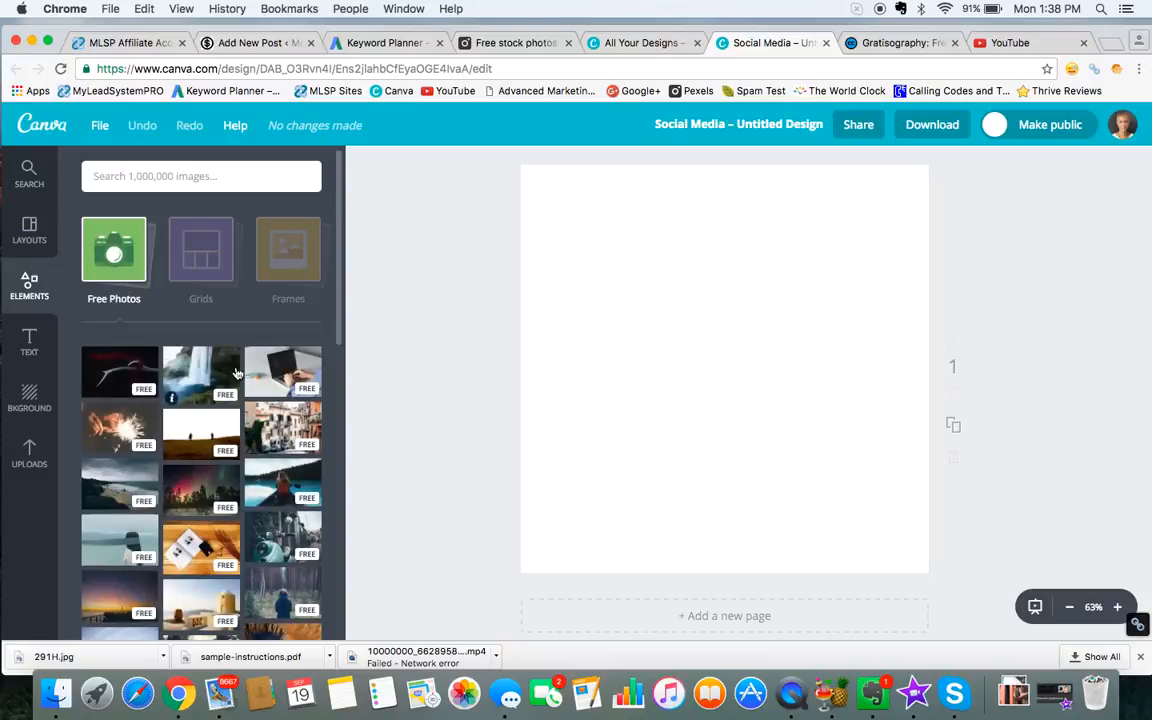
scroll(236, 373, "down", 10)
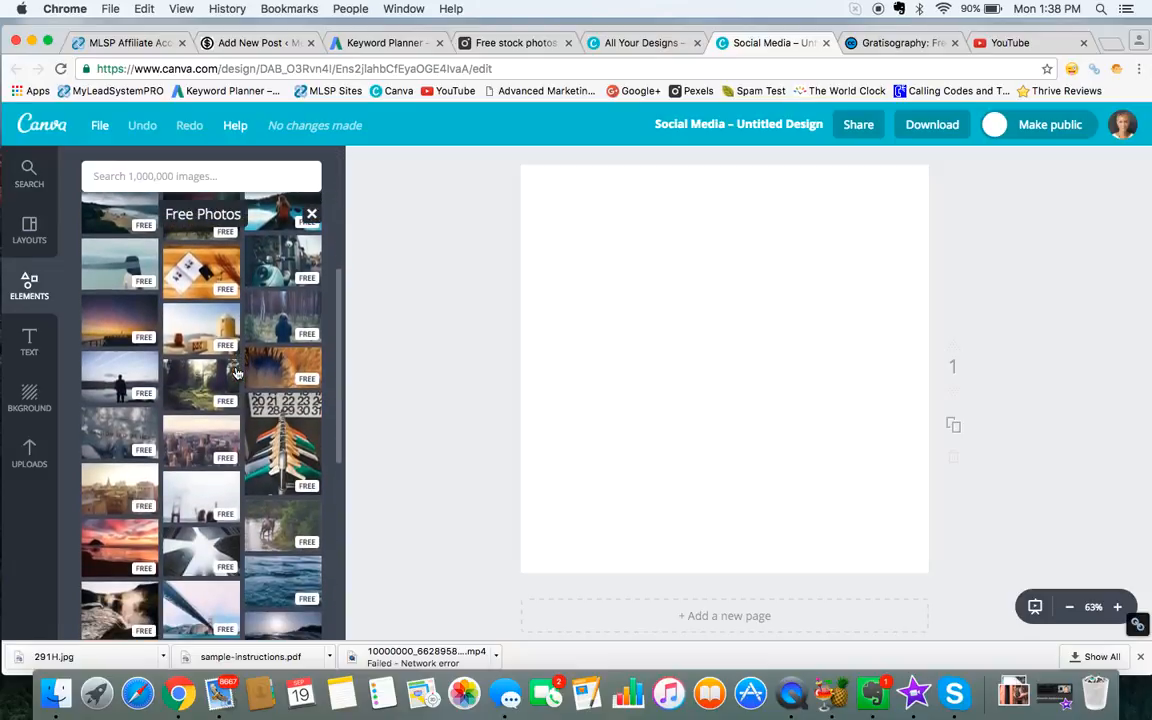
scroll(228, 413, "down", 1)
scroll(228, 413, "down", 3)
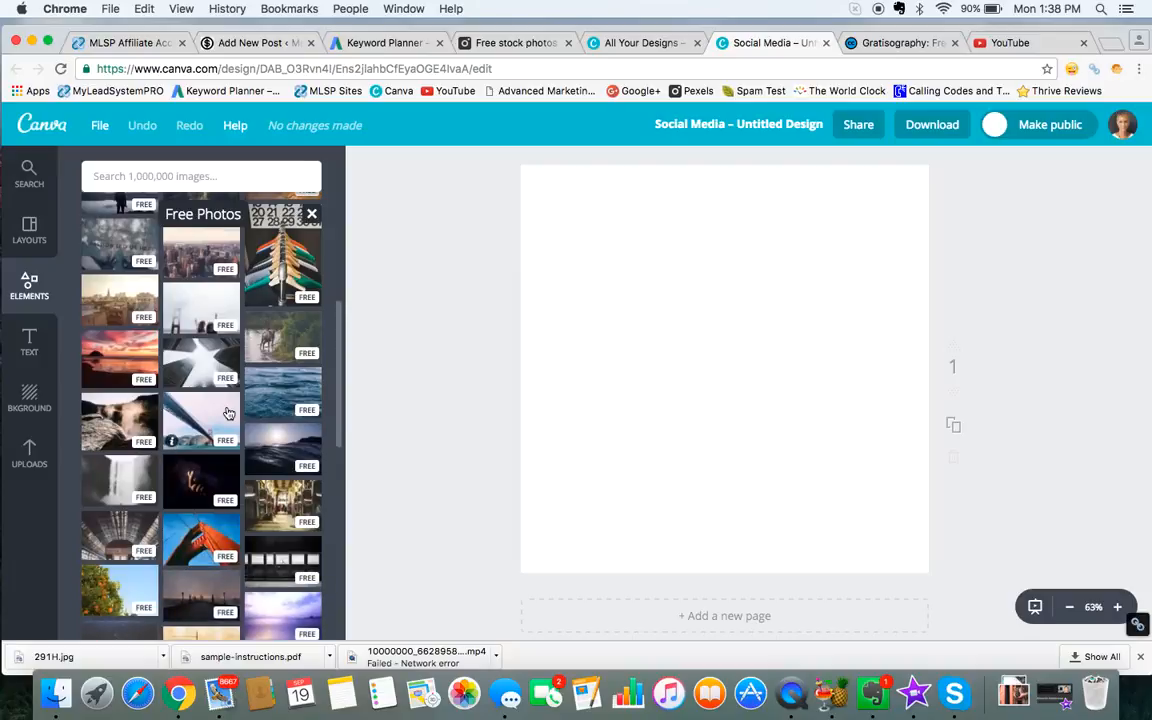
scroll(186, 478, "down", 3)
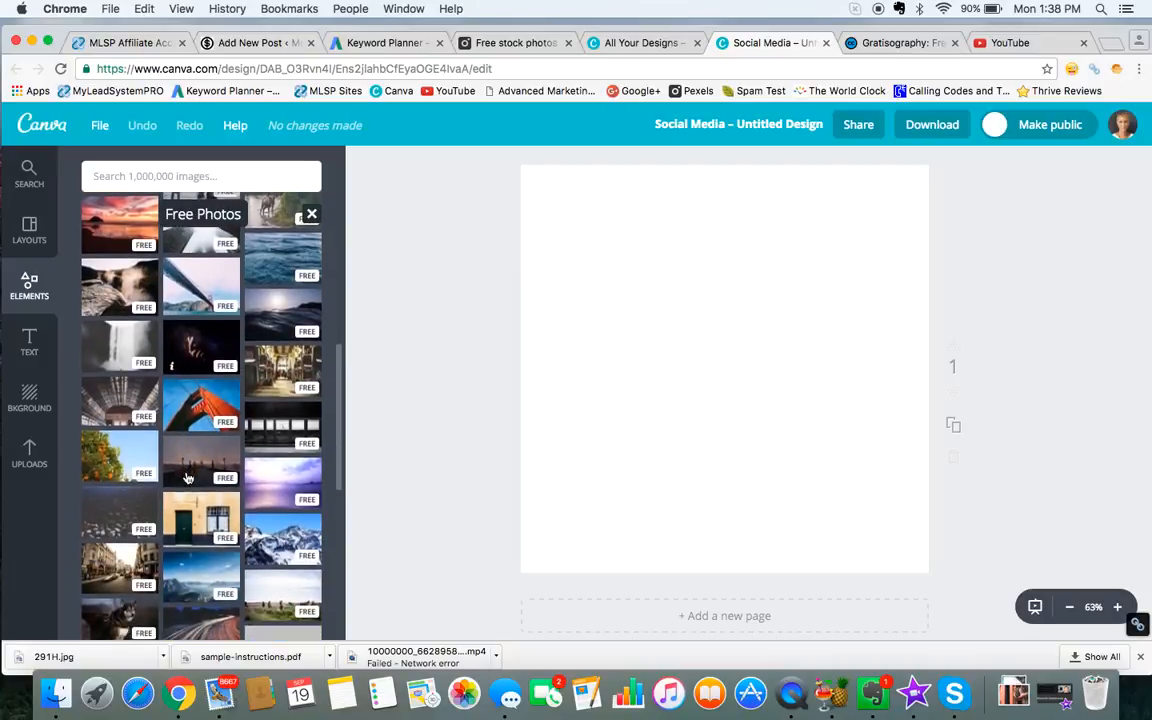
left_click(286, 541)
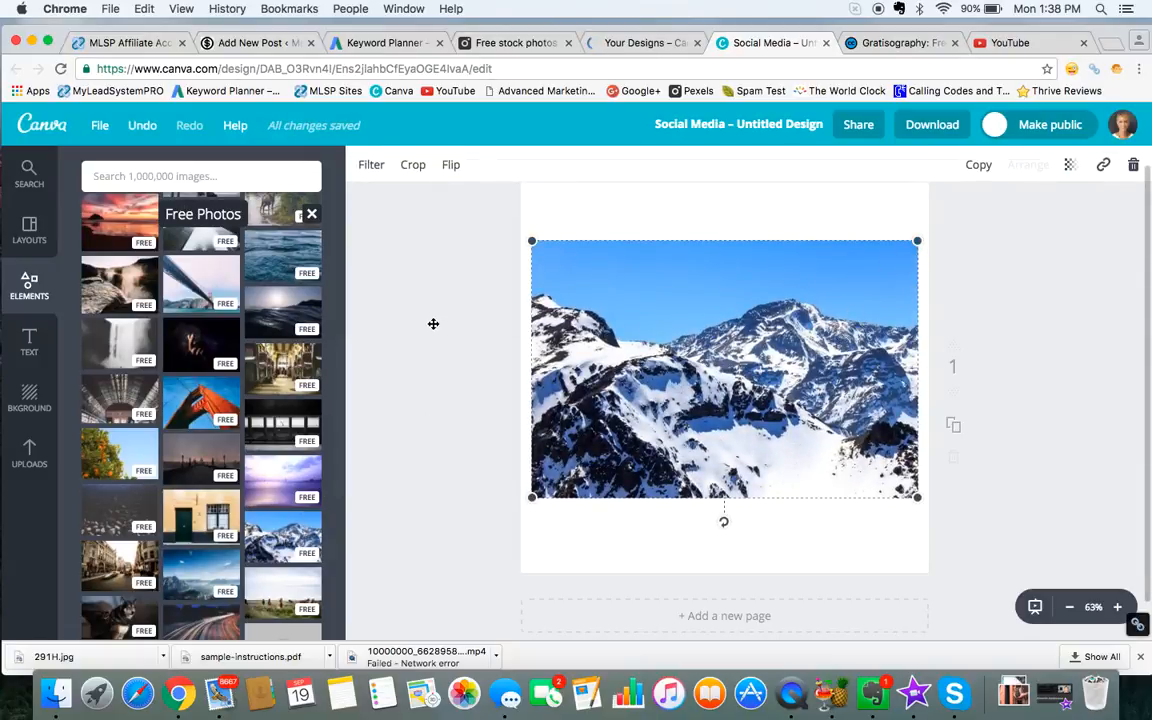
scroll(433, 328, "up", 1)
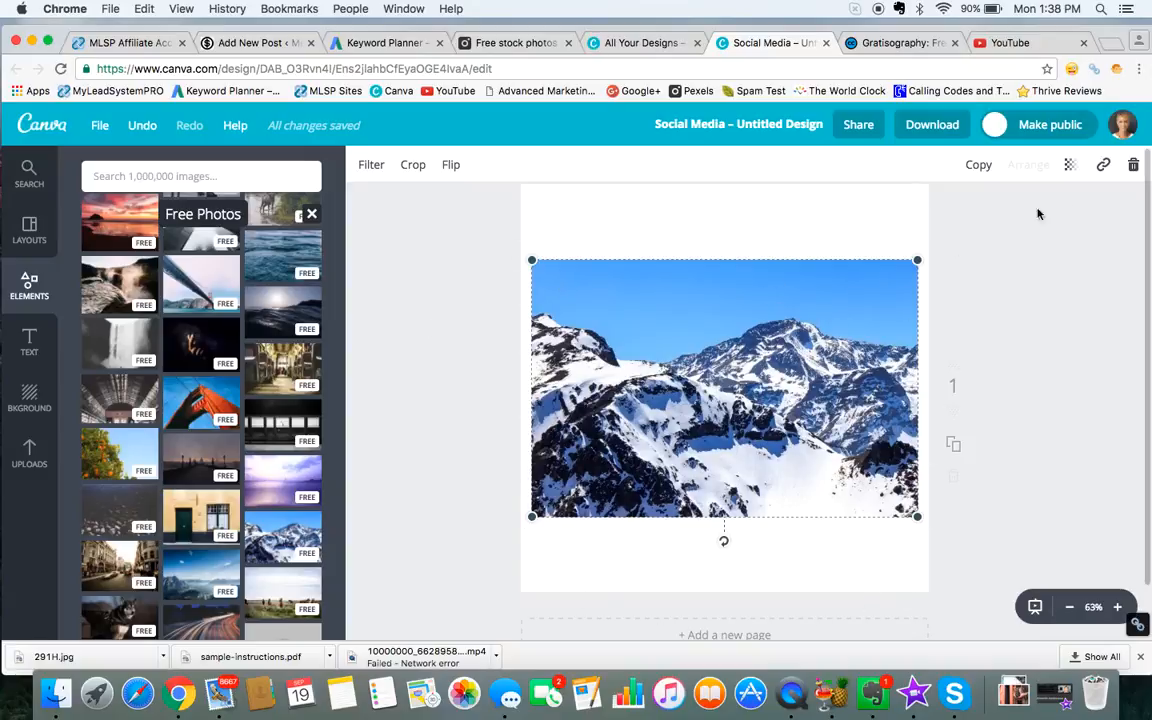
left_click(1135, 167)
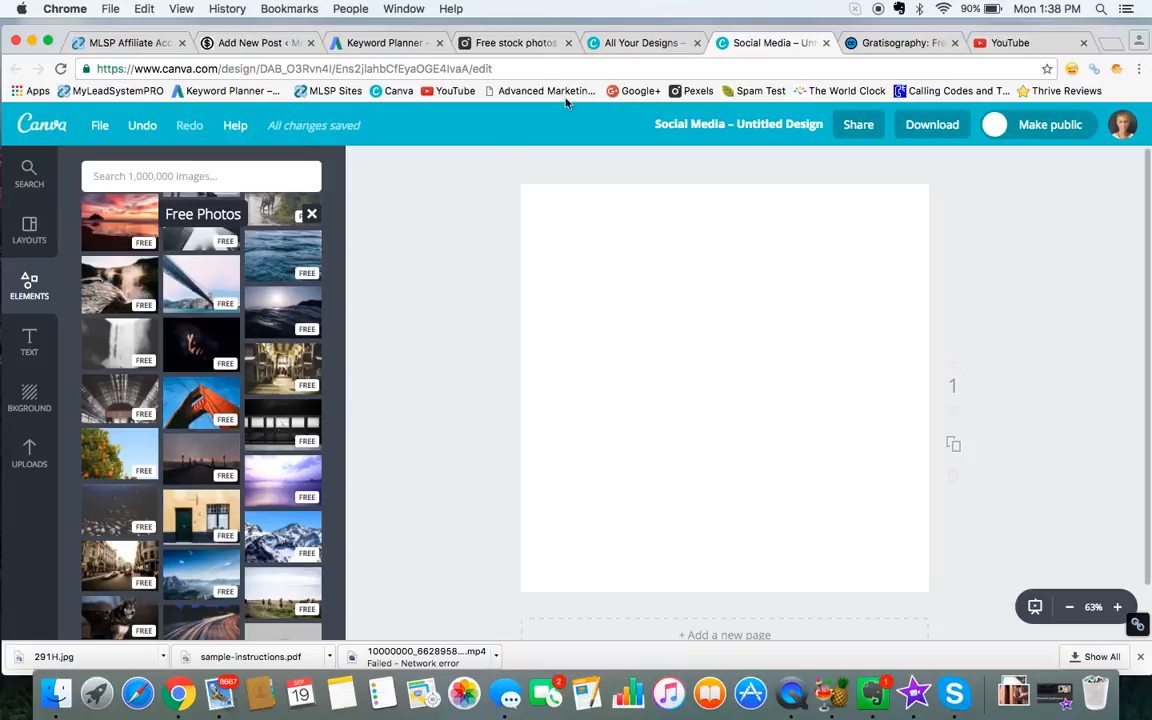
Step: Look at the filming photos on Pexels and the urban photos on Gratisography, and return to the blank Canva design
left_click(532, 44)
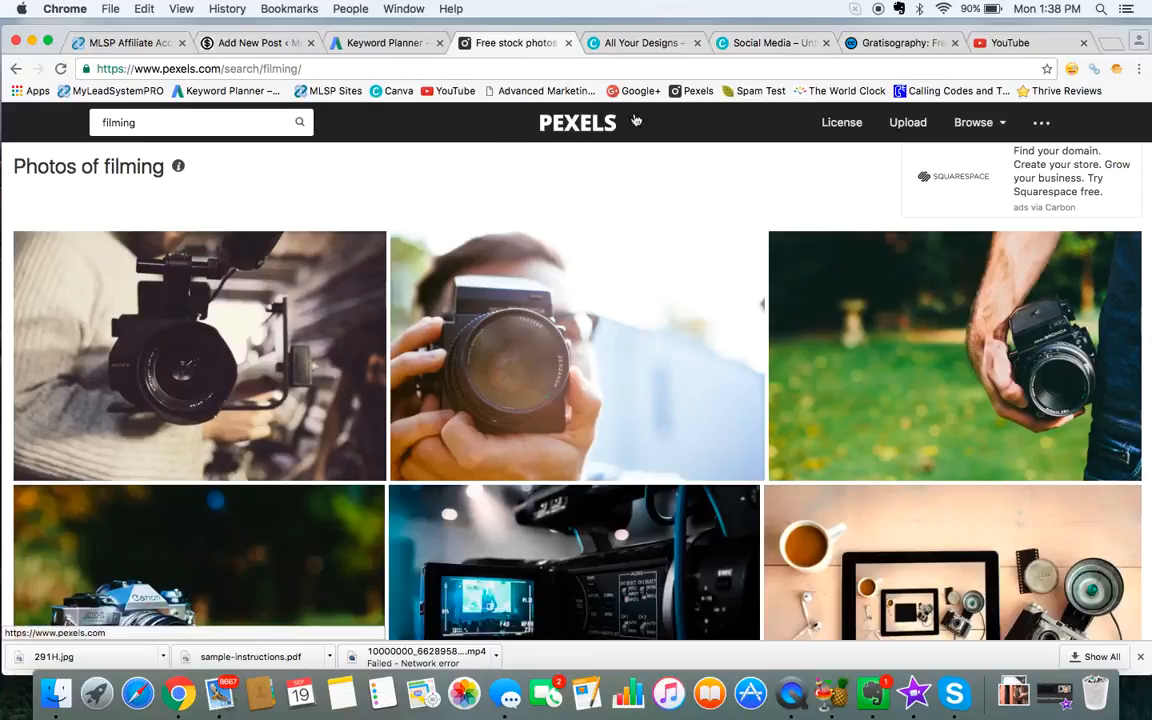
left_click(900, 43)
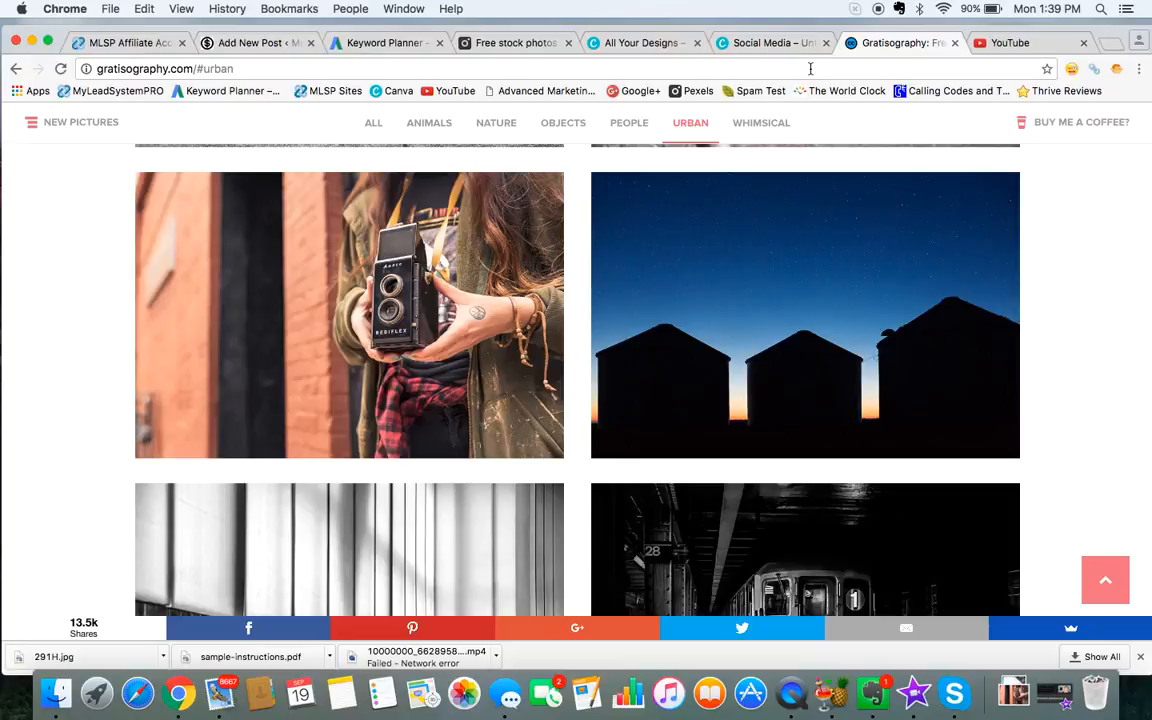
left_click(763, 43)
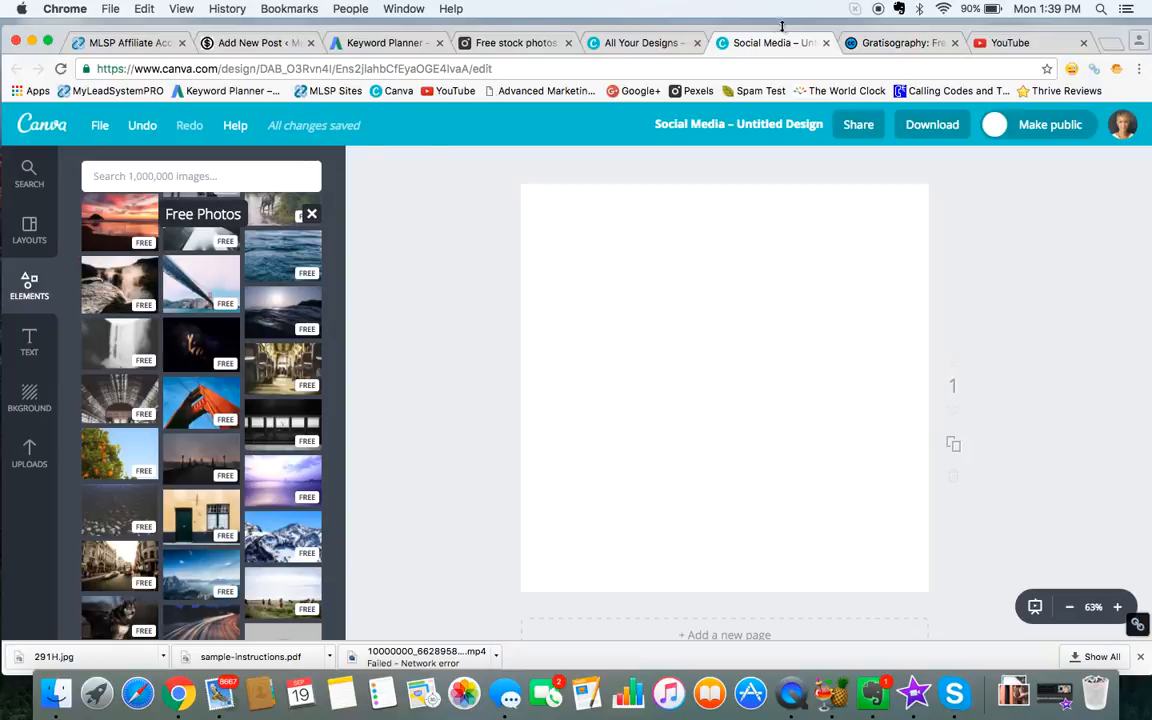
Step: Open the purple "Facts Tell But Stories SELL" design to inspect its text, and close both it and the blank untitled design
left_click(641, 43)
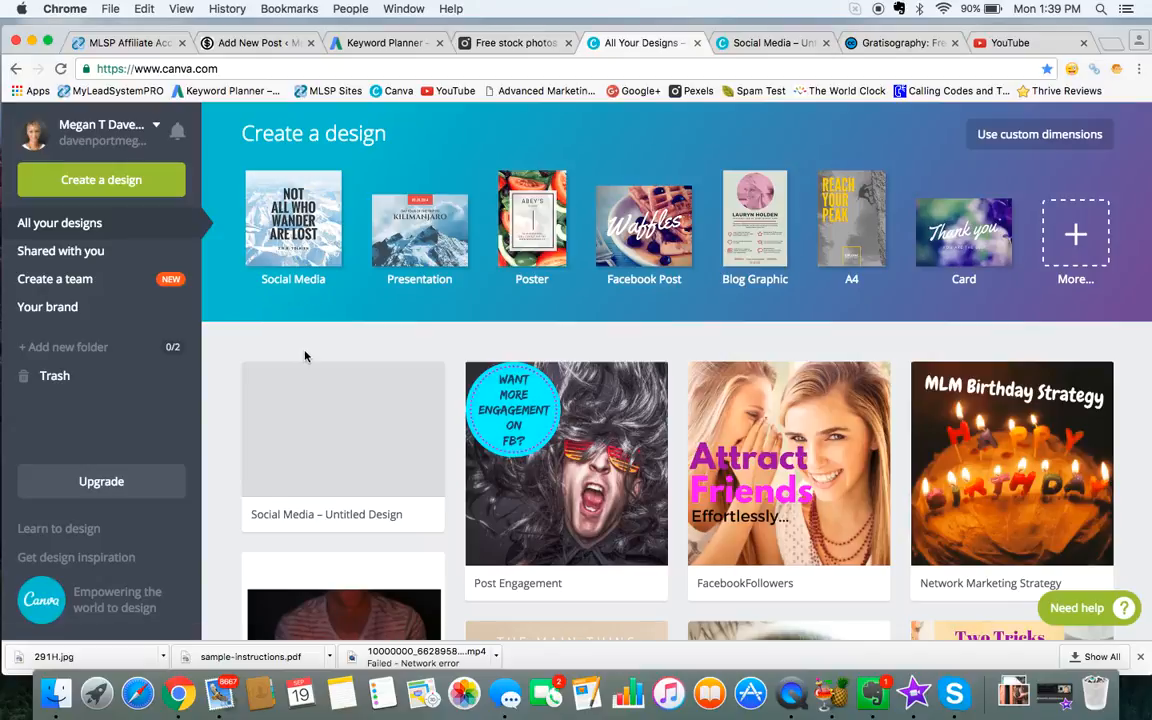
scroll(362, 376, "down", 1)
scroll(362, 376, "down", 5)
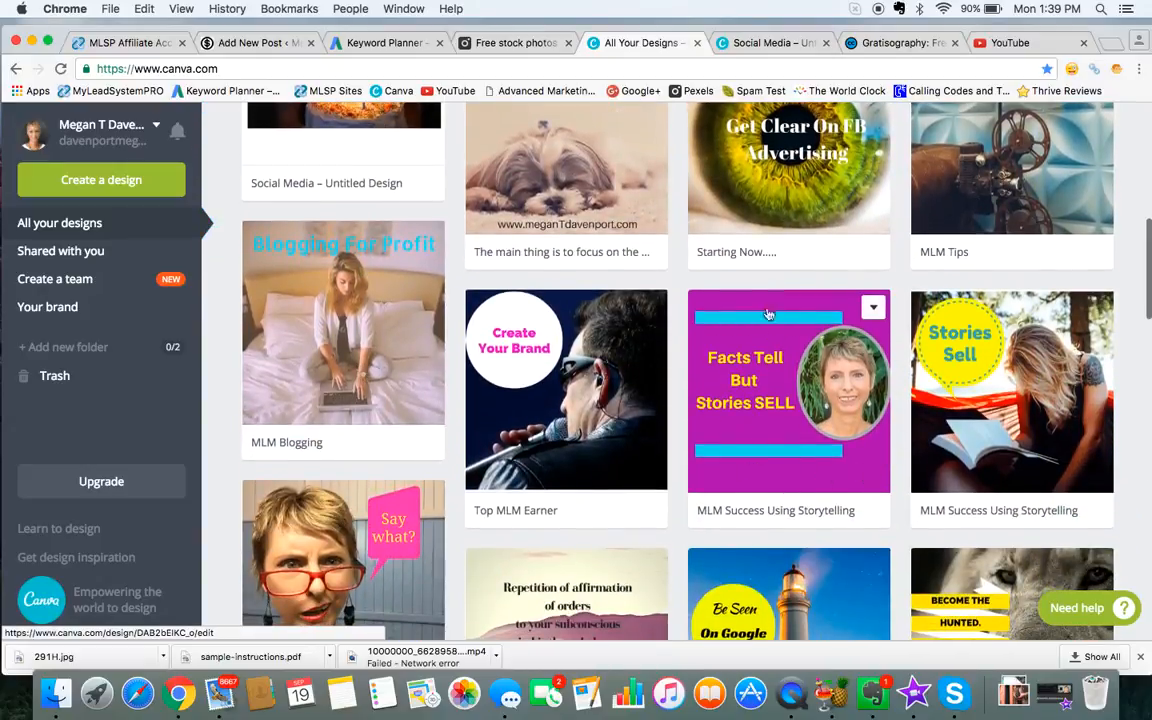
left_click(767, 380)
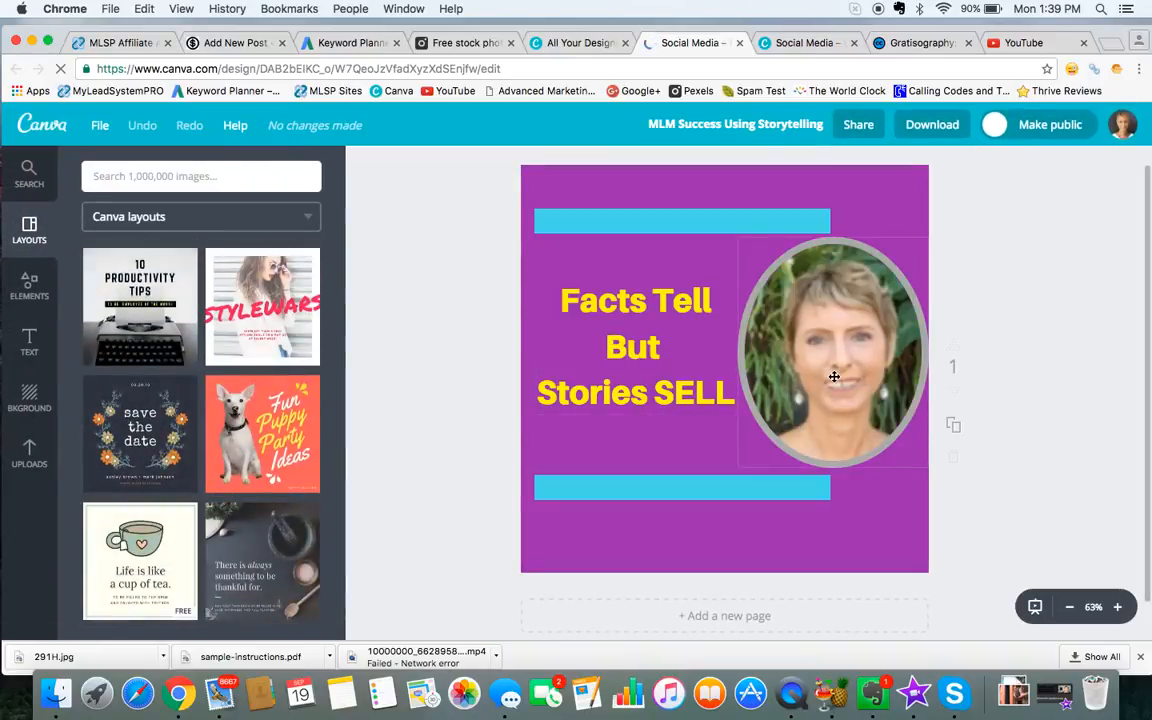
left_click(568, 305)
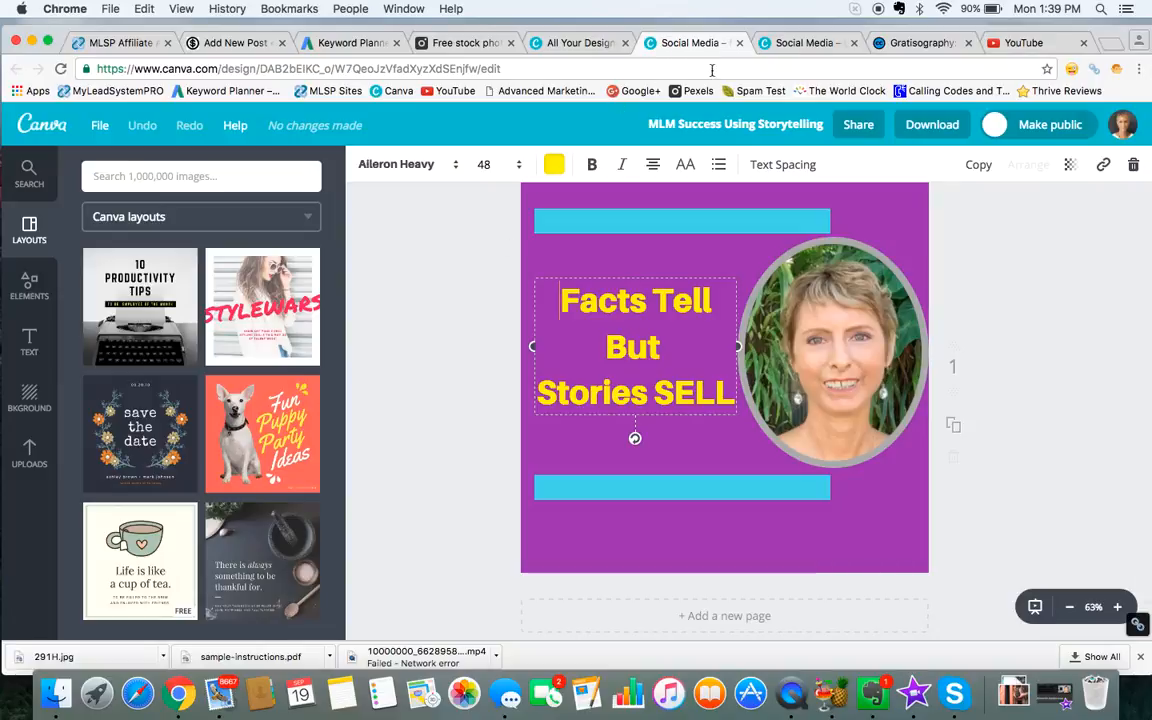
left_click(740, 43)
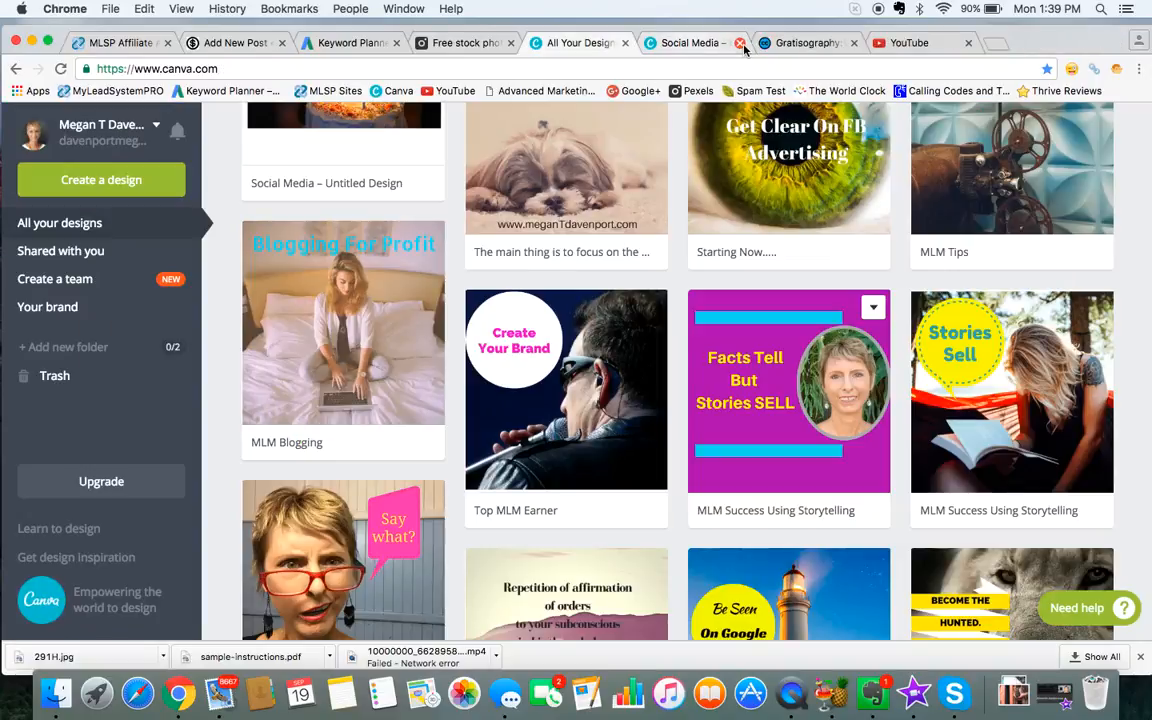
left_click(700, 44)
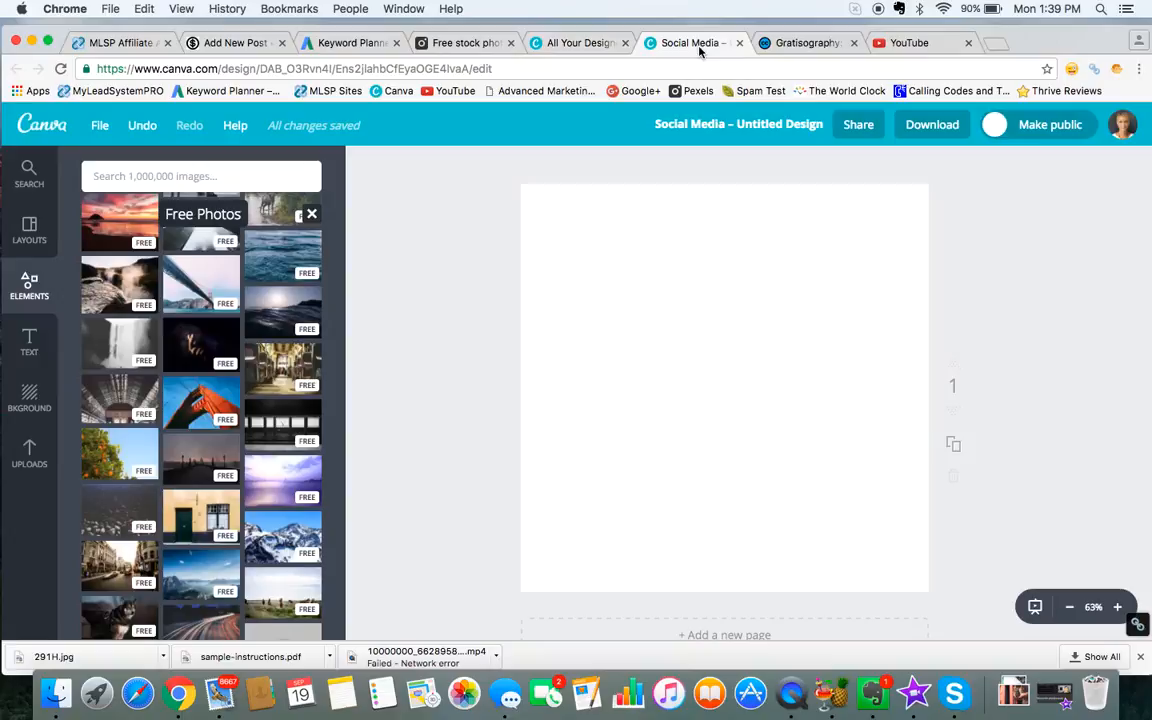
left_click(740, 43)
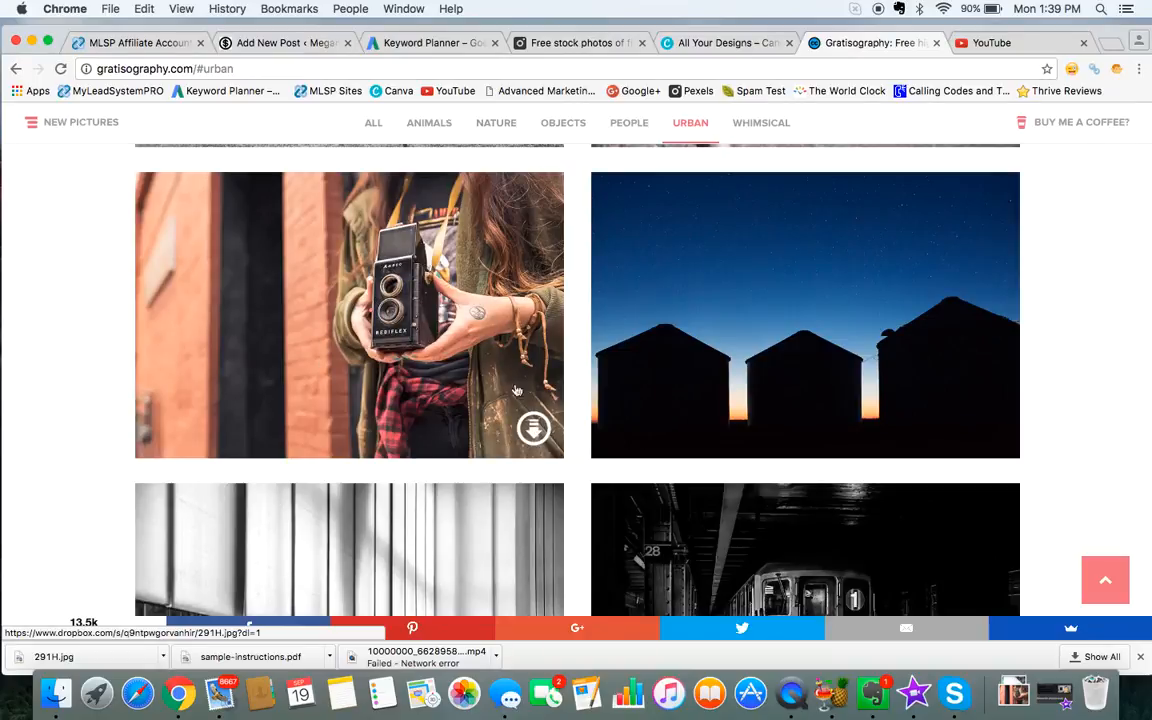
Step: Create a new Social Media design from the Canva designs overview and show the uploaded images
left_click(721, 45)
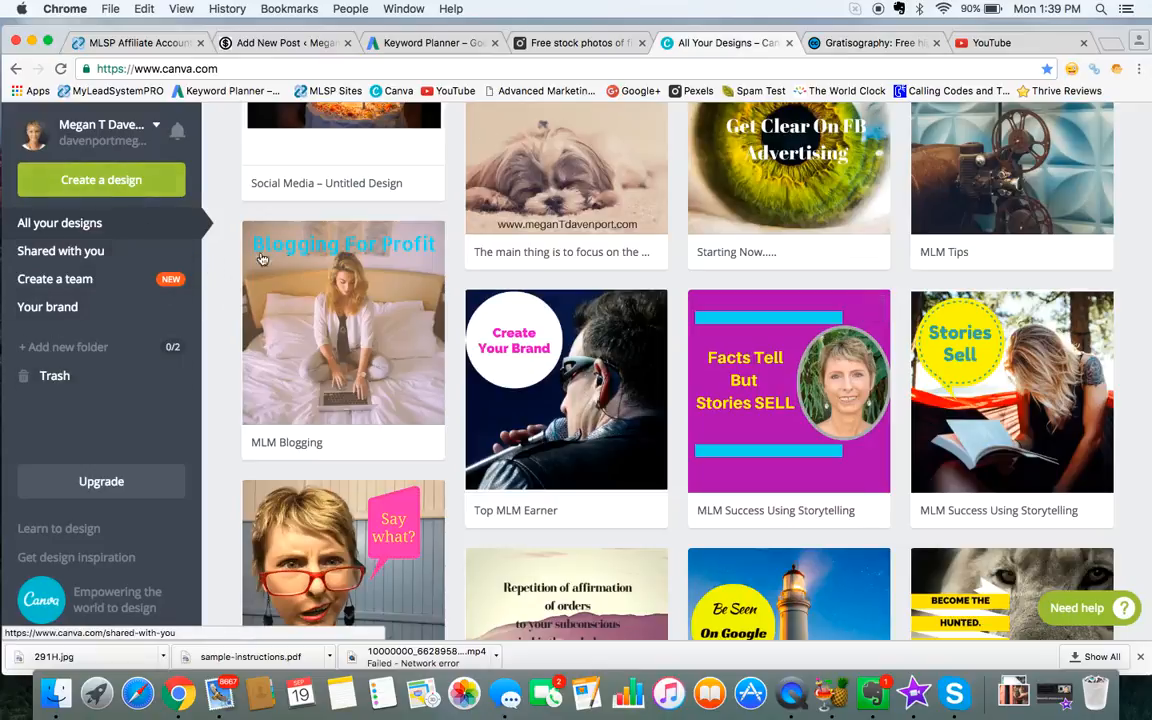
scroll(335, 240, "up", 4)
scroll(335, 240, "down", 1)
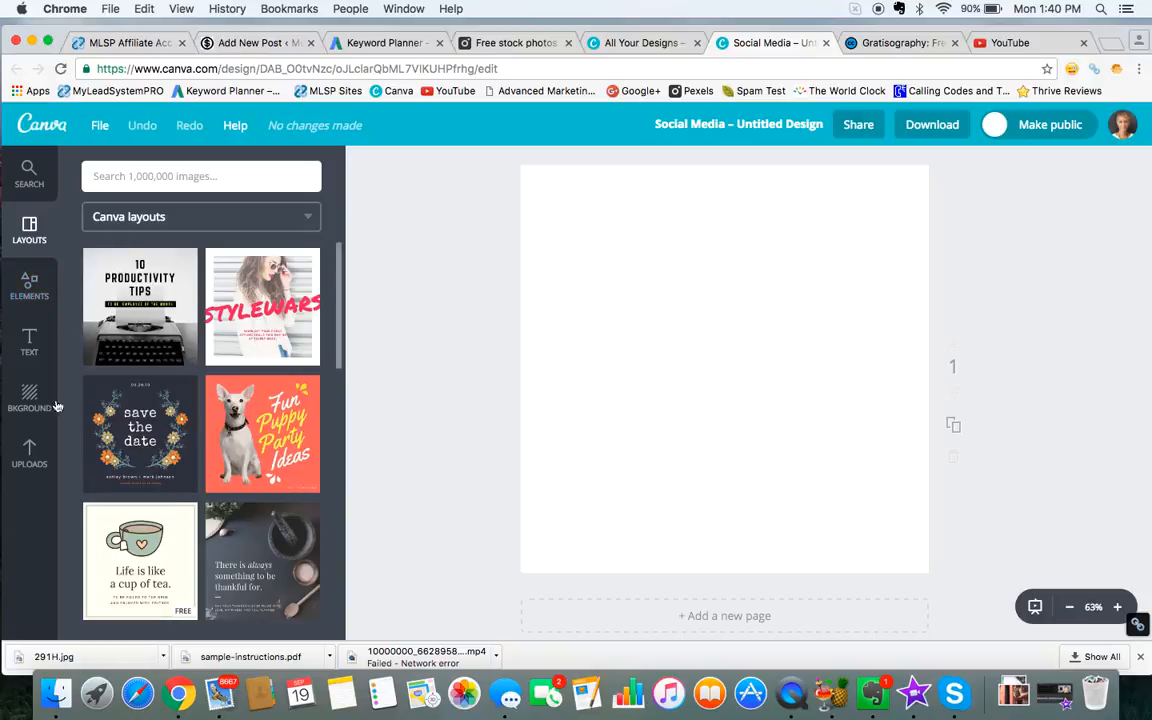
left_click(29, 455)
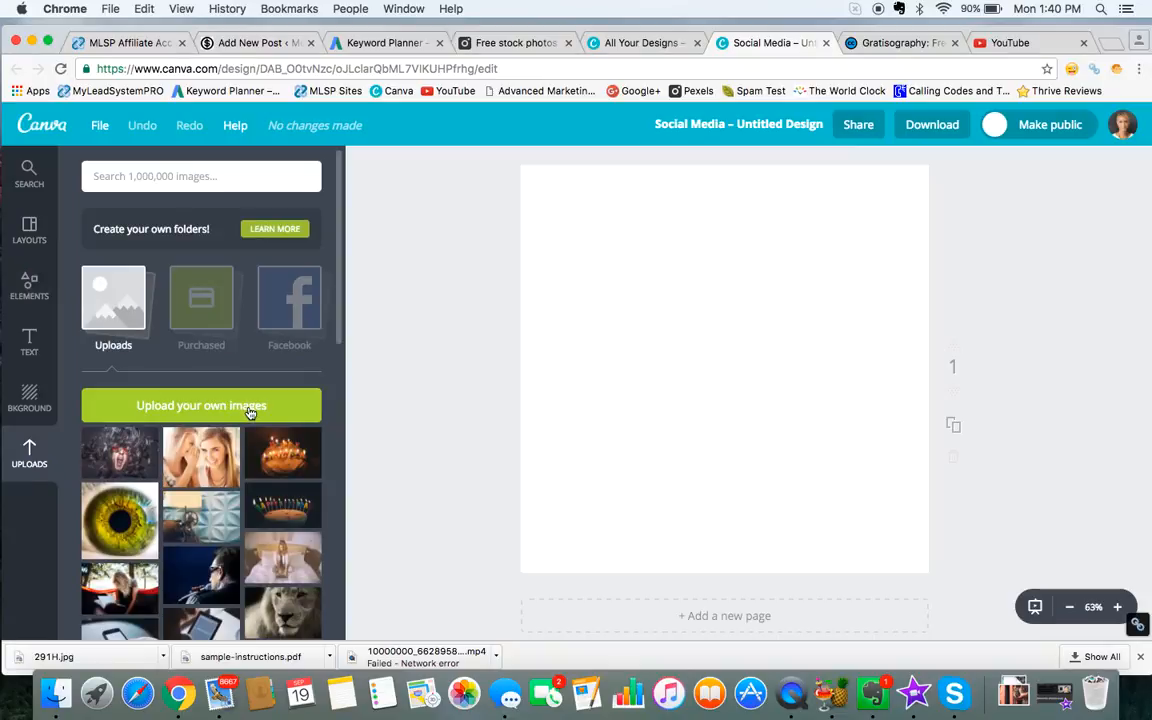
left_click(216, 406)
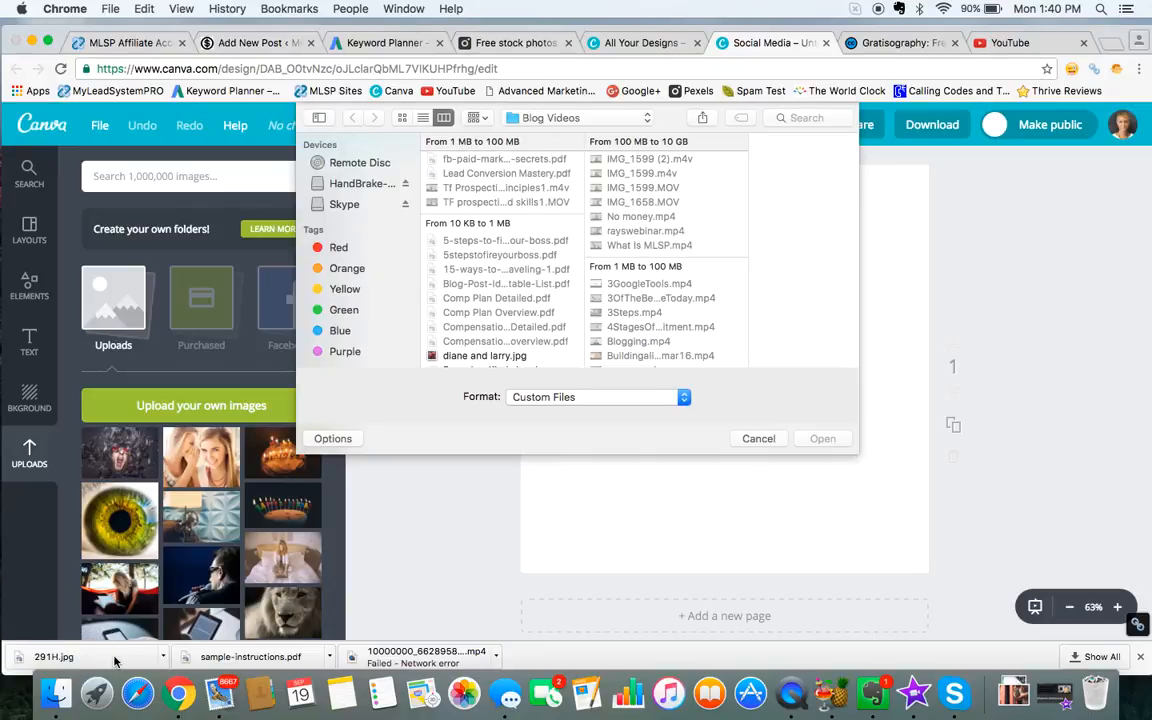
left_click(758, 439)
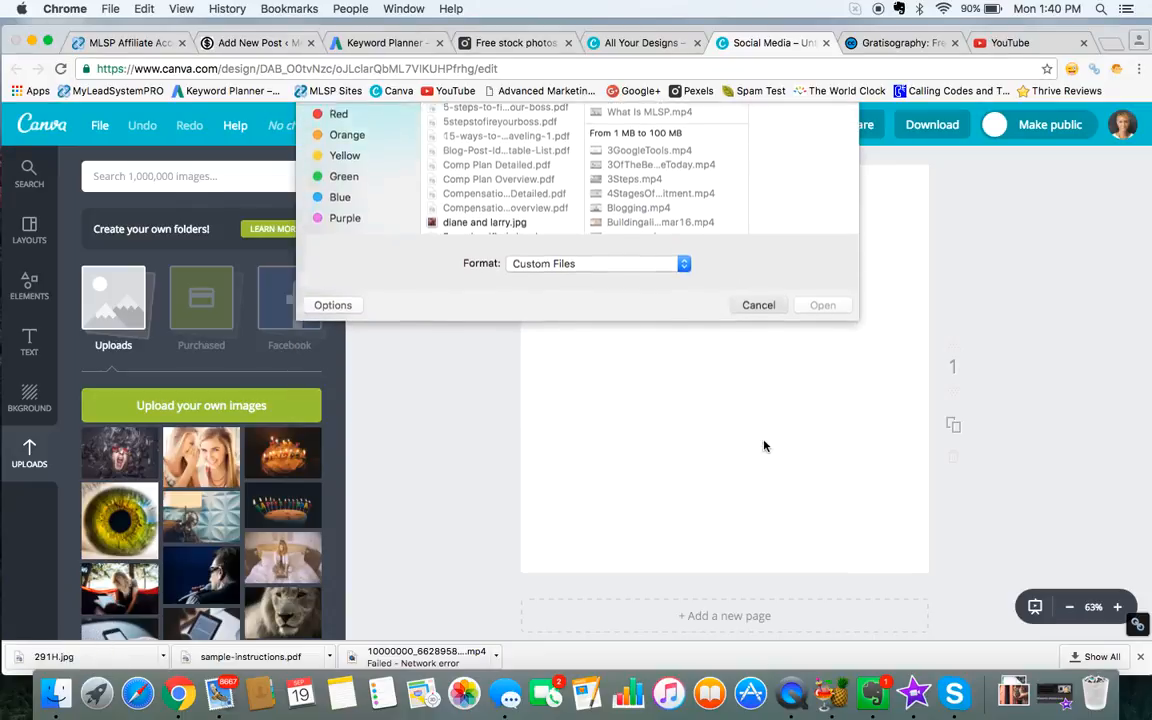
left_click(104, 660)
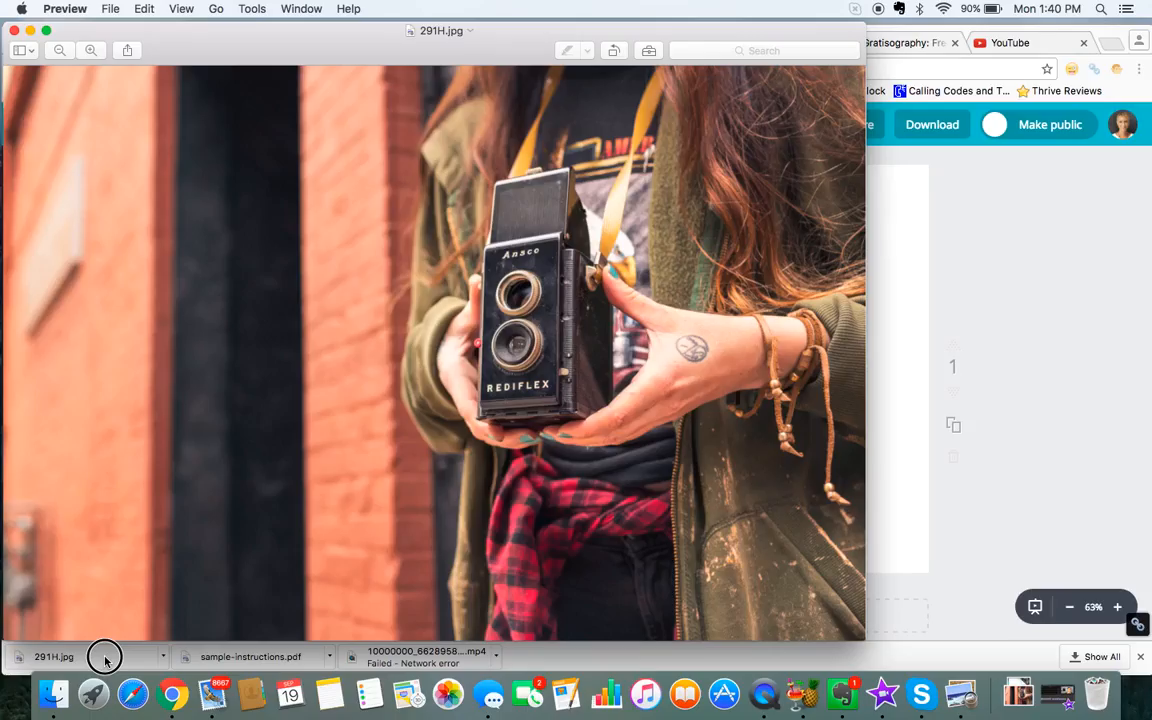
left_click(104, 658)
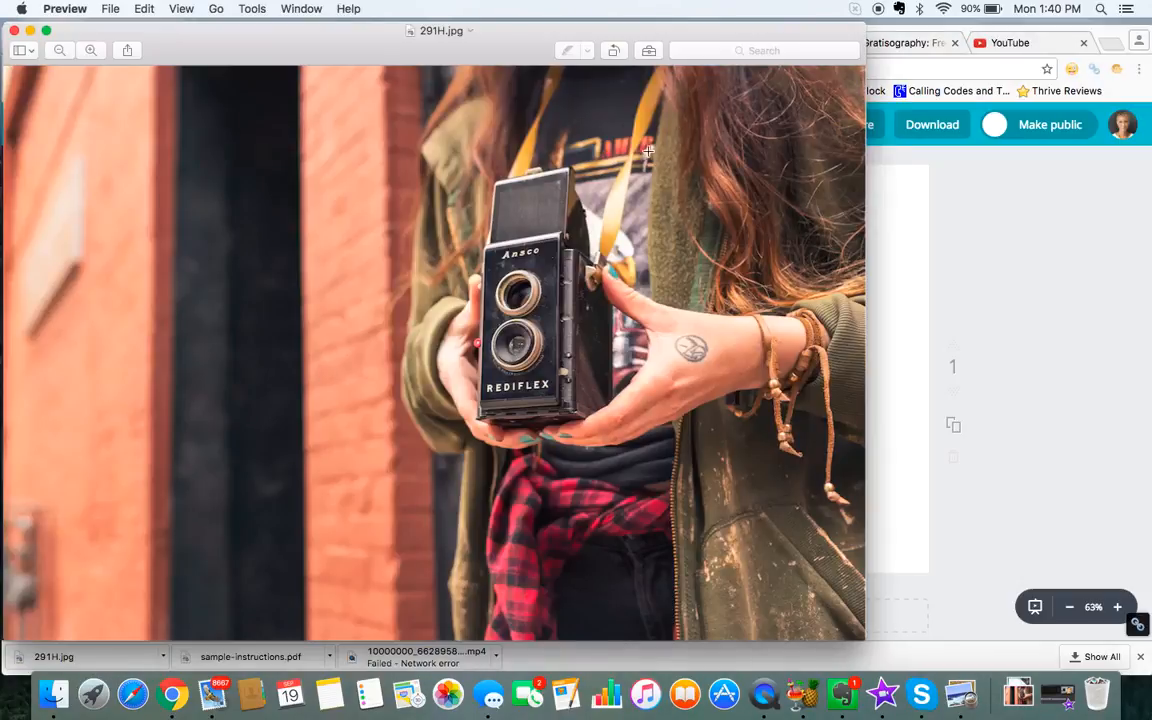
left_click(14, 31)
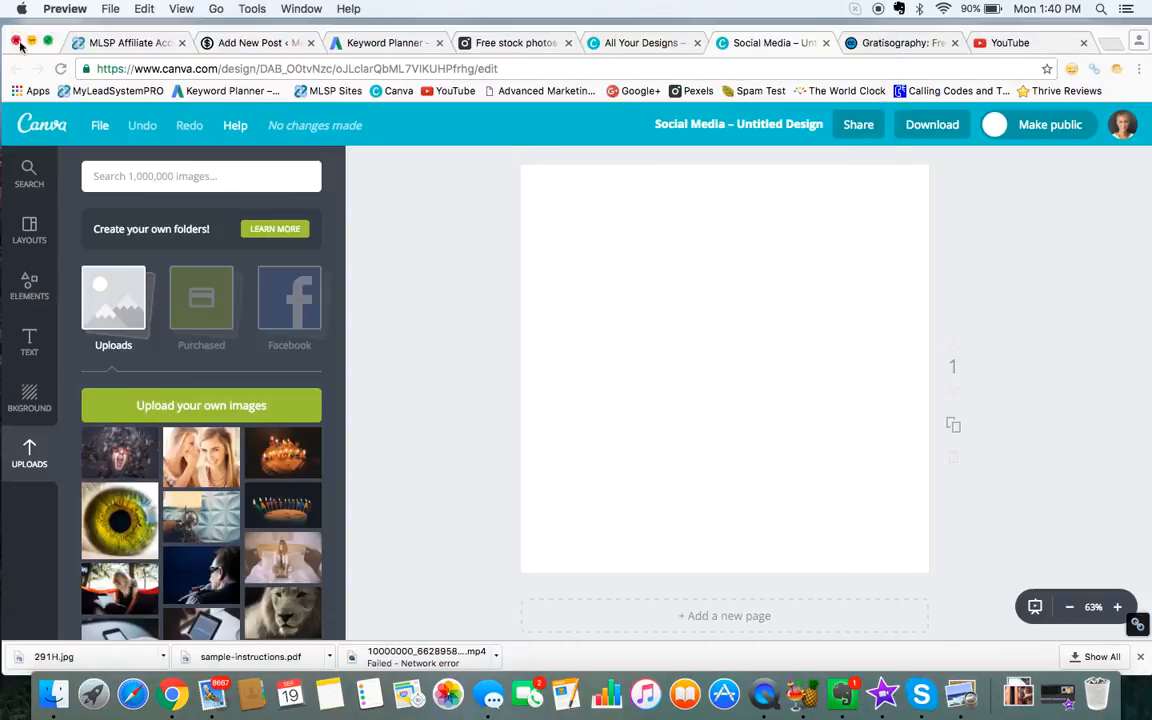
Step: Upload the downloaded file 291H.jpg to the design's image uploads and quit Preview
left_click_drag(93, 660, 238, 426)
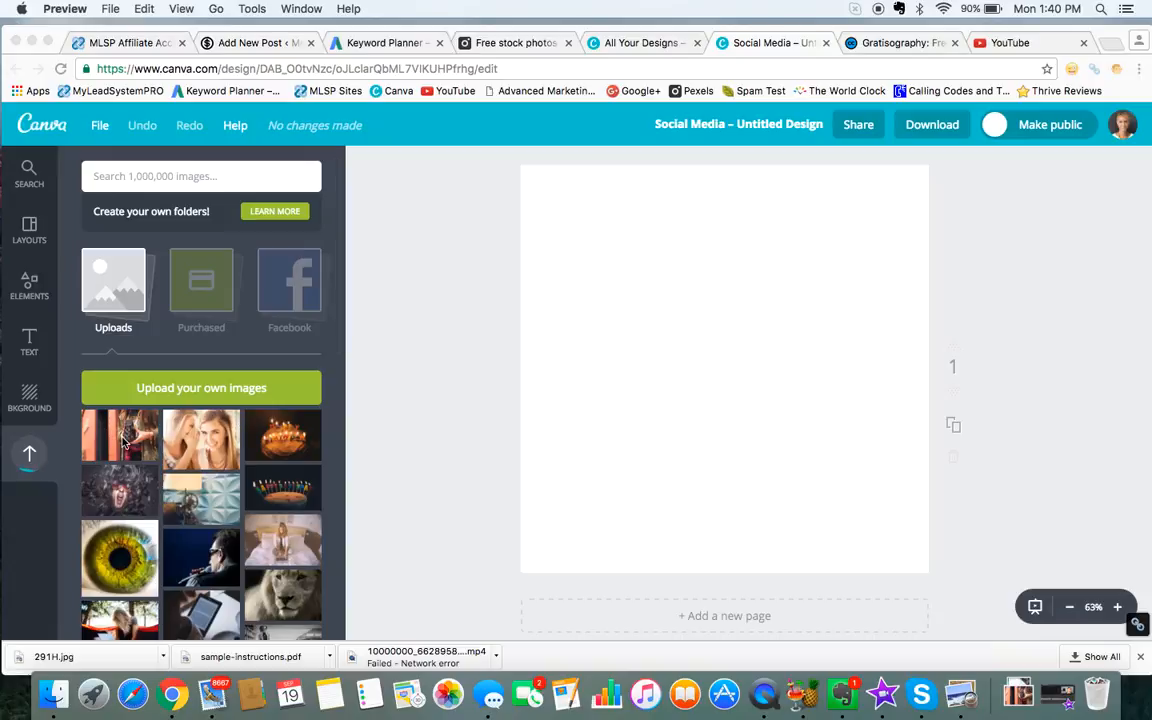
key("super+q")
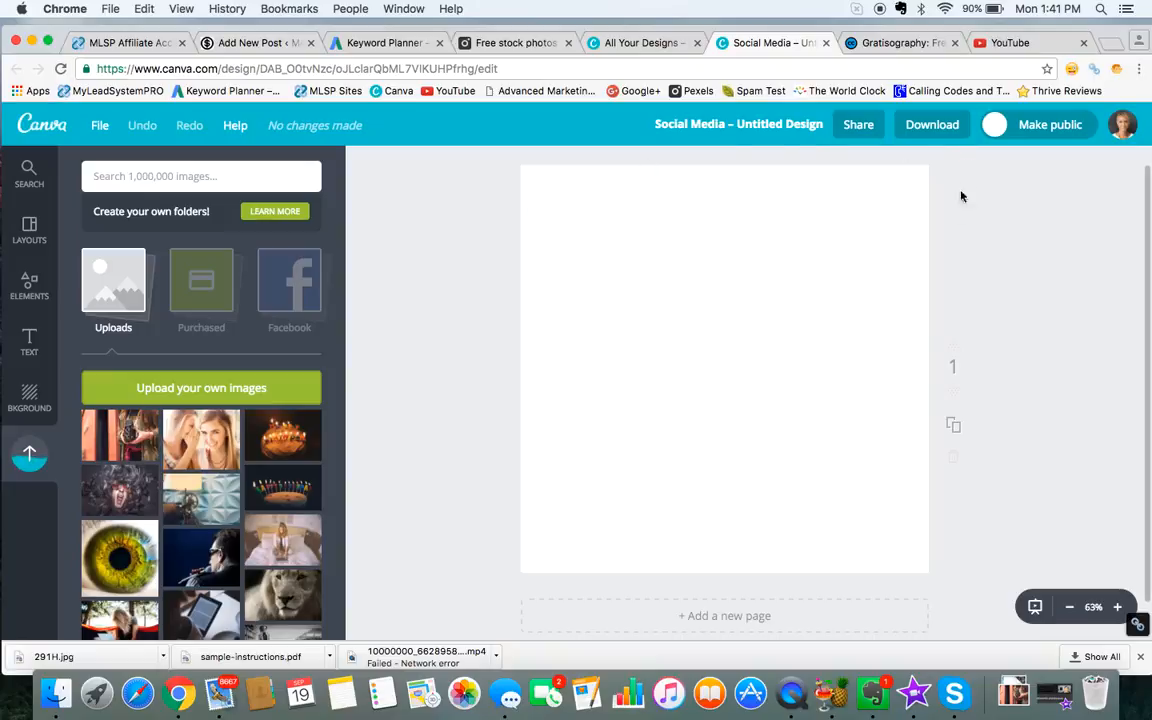
Step: Place the uploaded vintage camera photo on the page and enlarge it until it covers the whole canvas
left_click(119, 436)
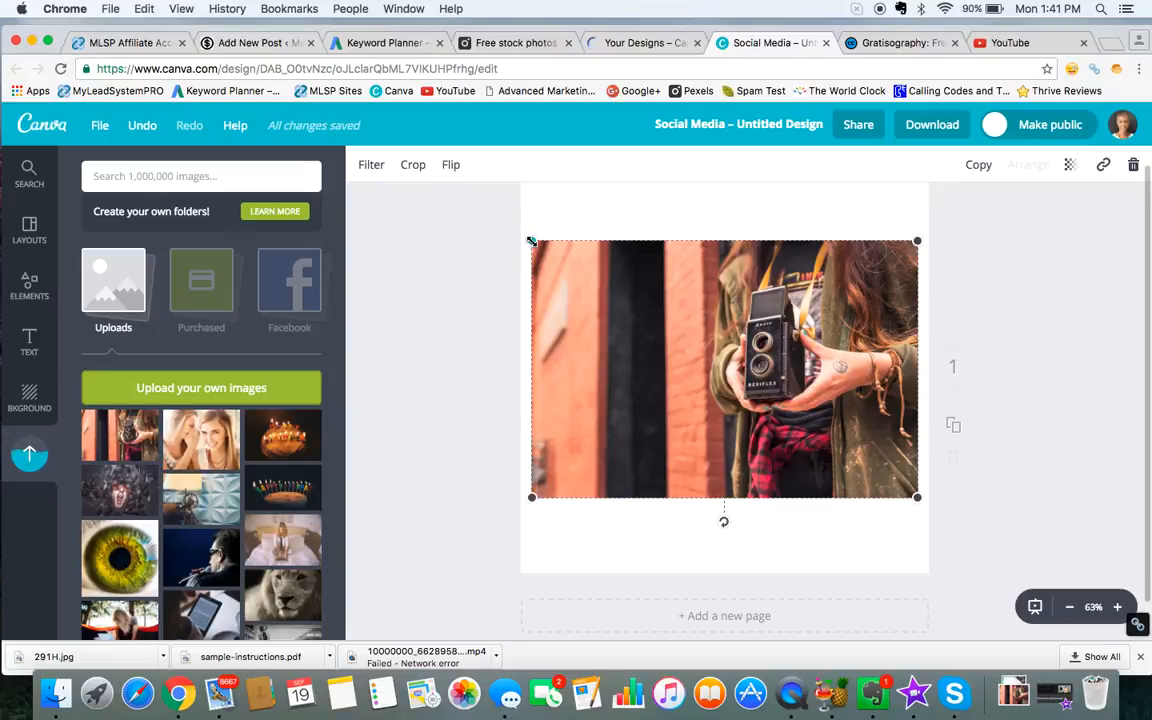
left_click_drag(531, 241, 483, 167)
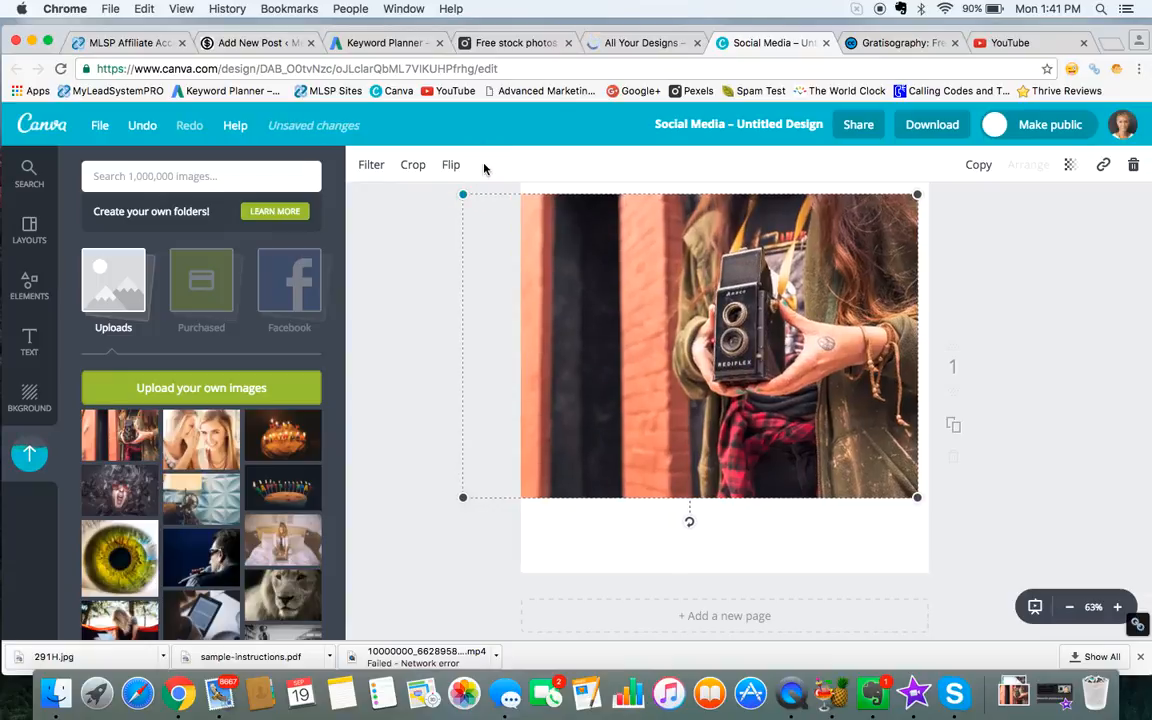
left_click_drag(917, 497, 905, 548)
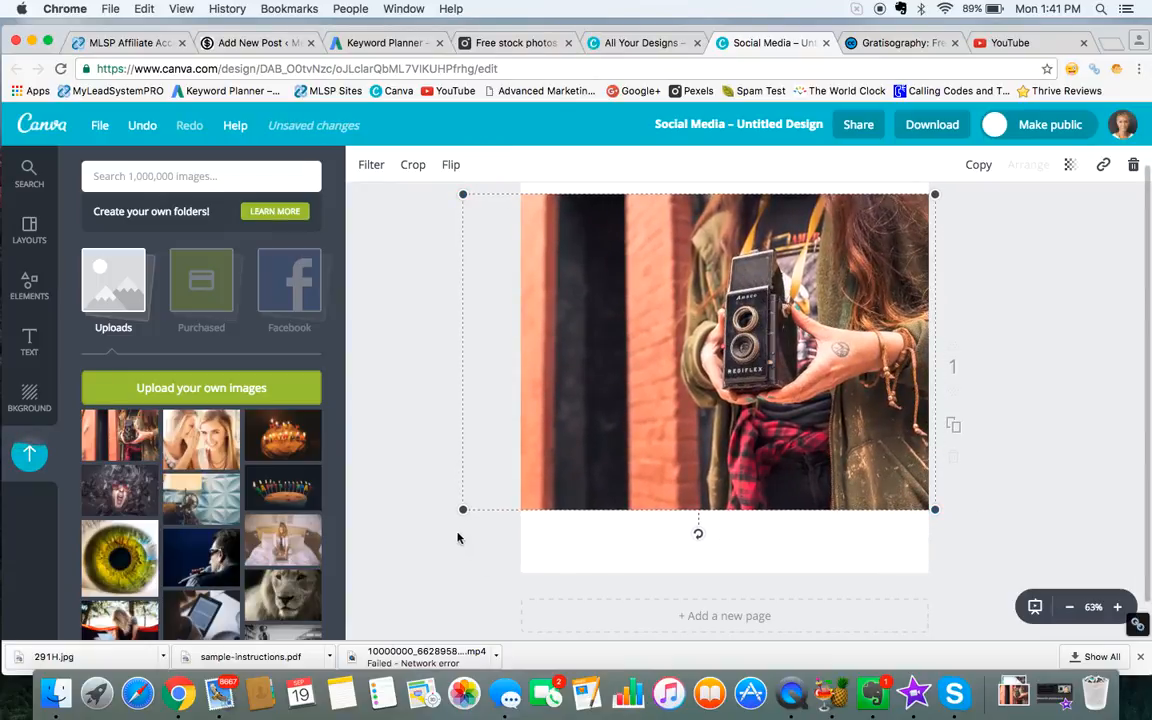
left_click_drag(463, 512, 417, 652)
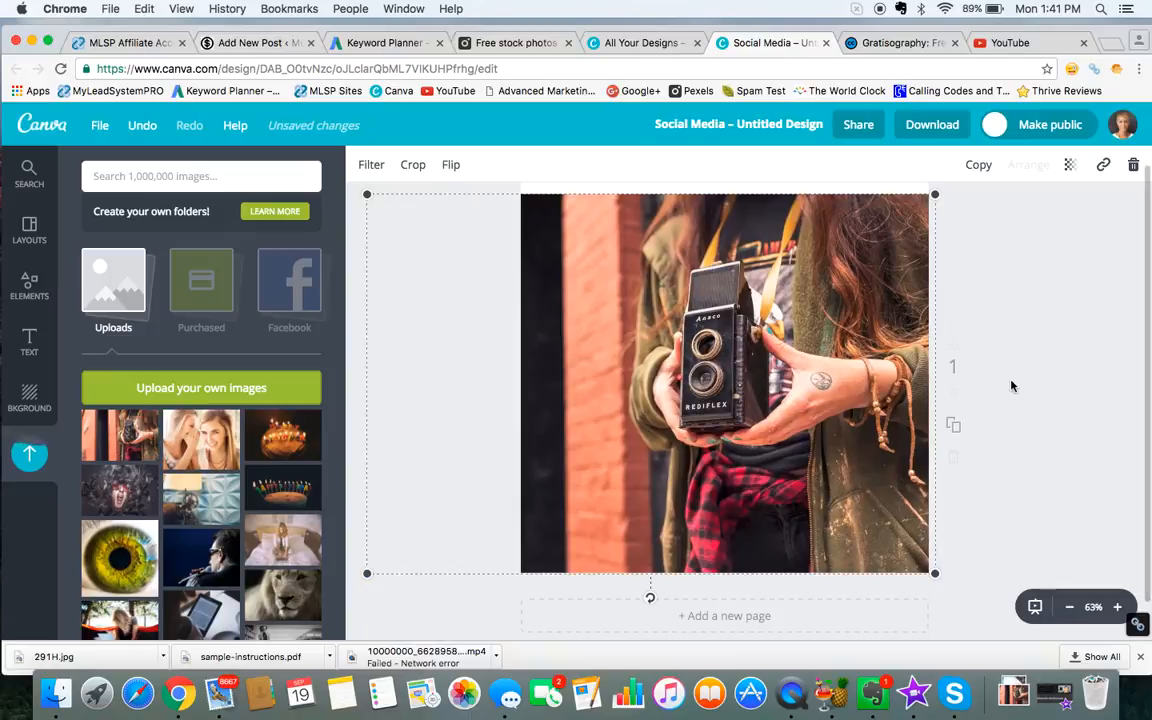
scroll(1011, 386, "up", 1)
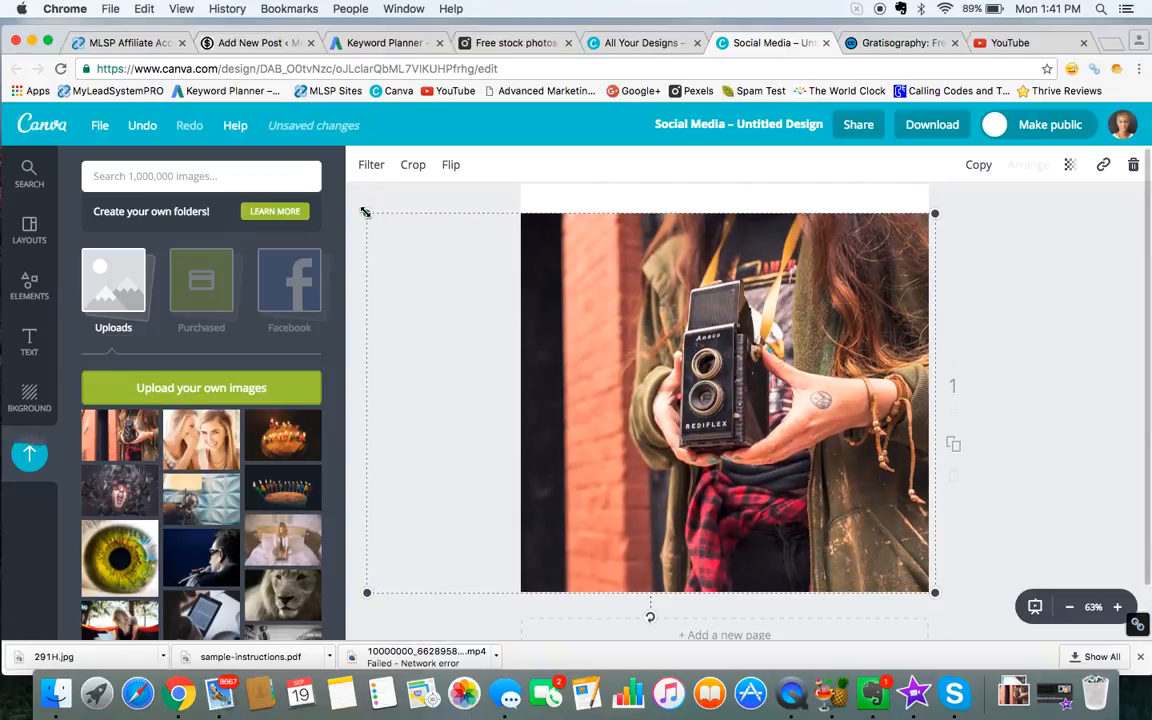
left_click_drag(367, 214, 330, 168)
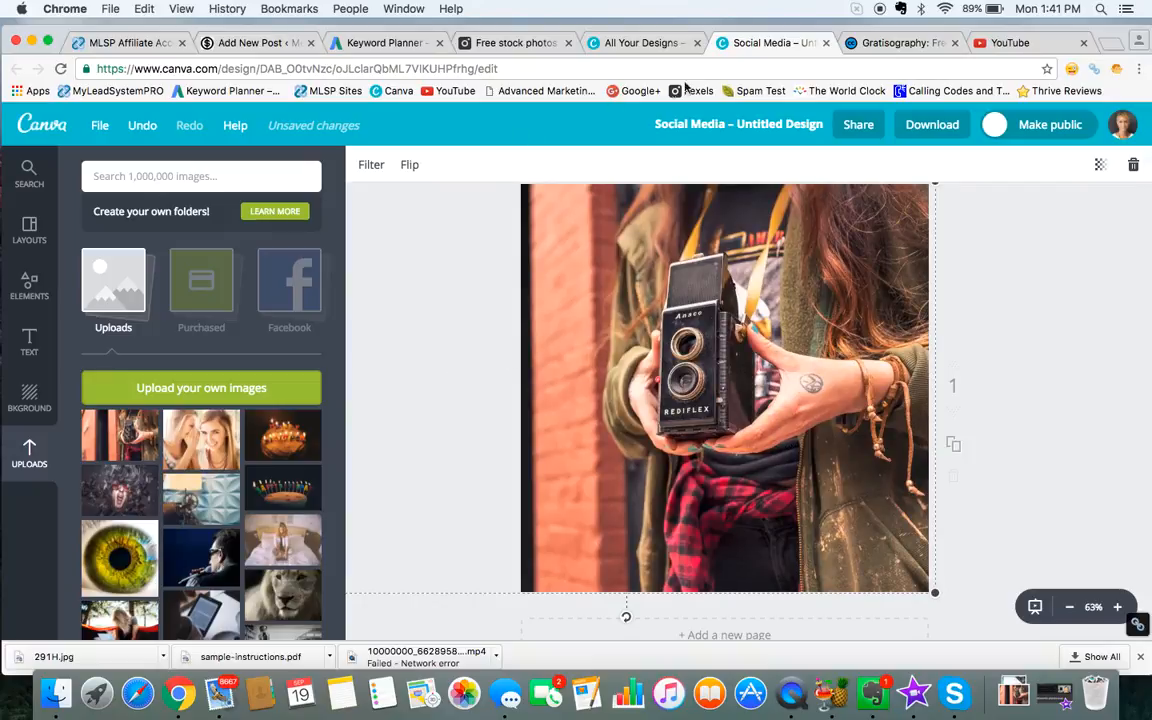
Step: Check the YouTube video page, the keyword ideas and the draft blog post, and title the Canva design Free Thumbnail
left_click(1022, 46)
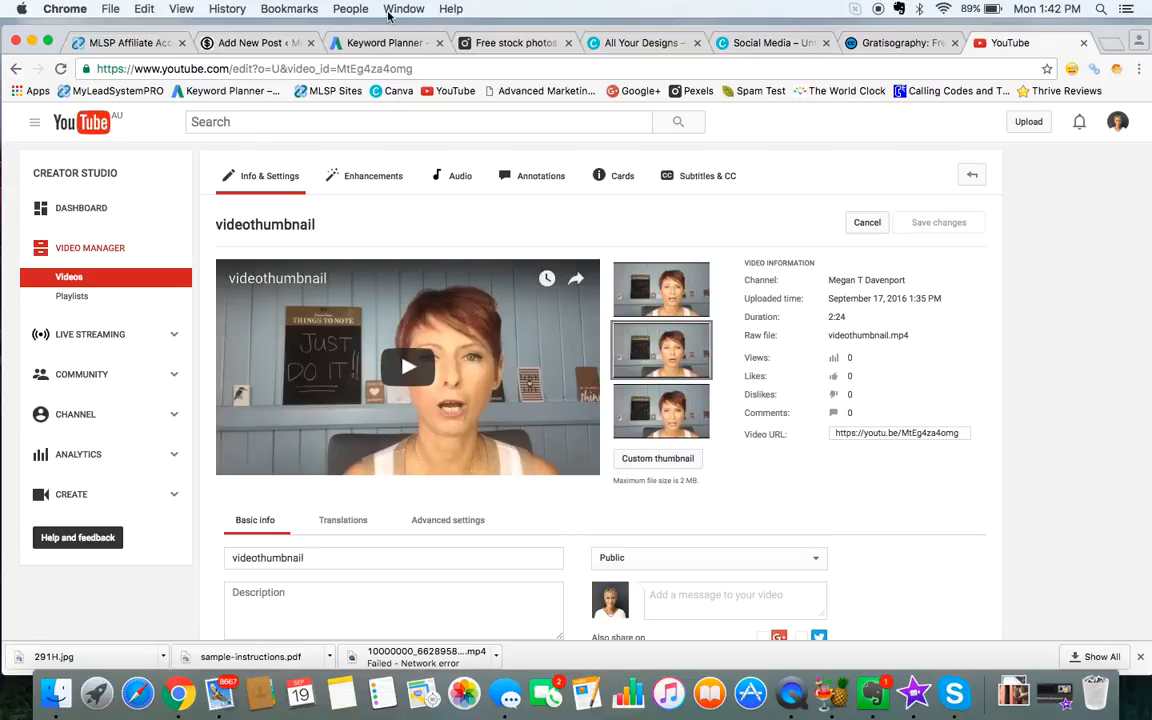
left_click(345, 40)
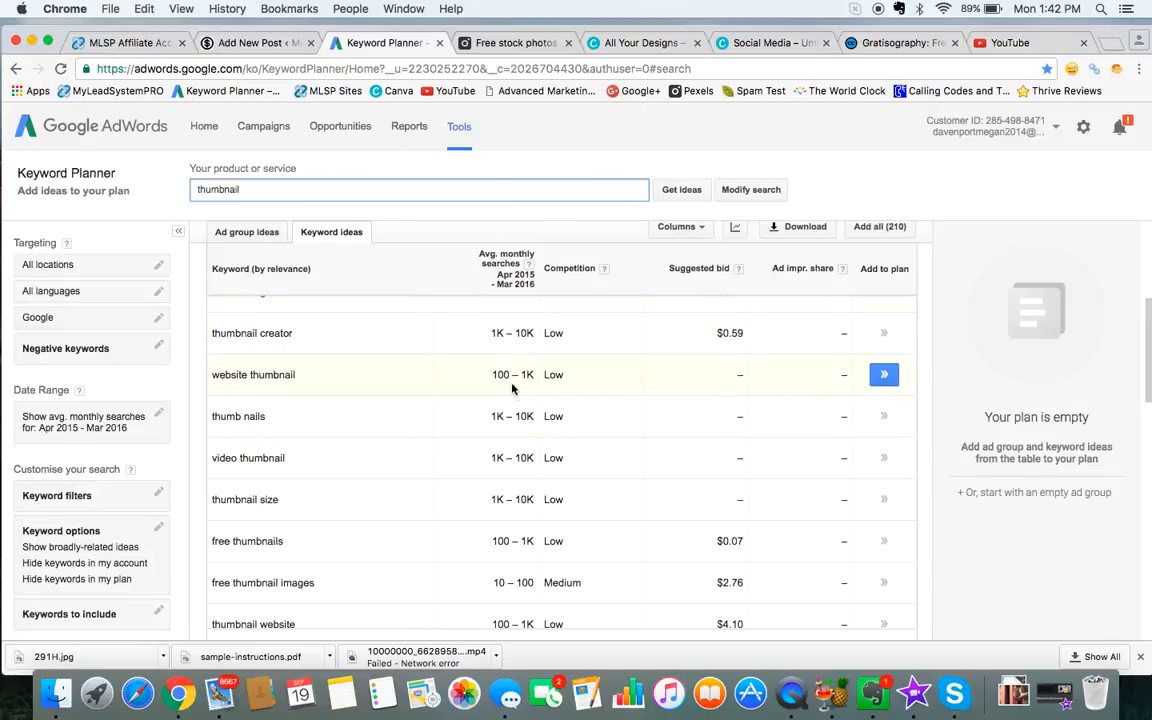
left_click(256, 43)
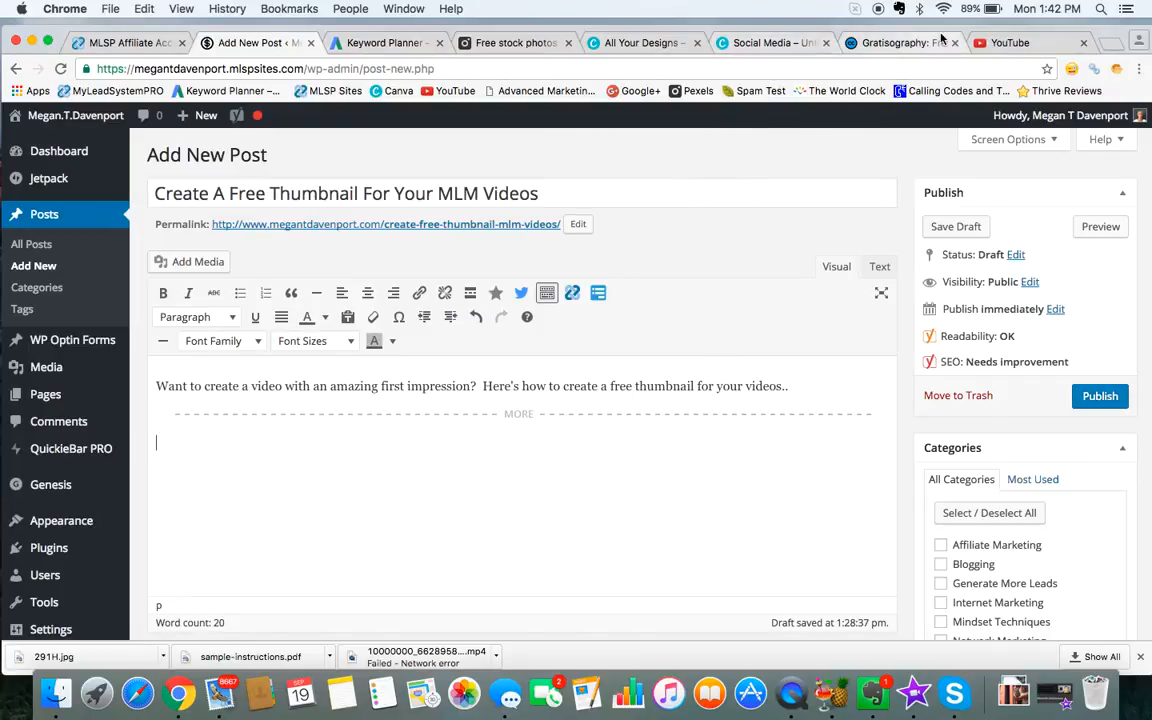
left_click(776, 43)
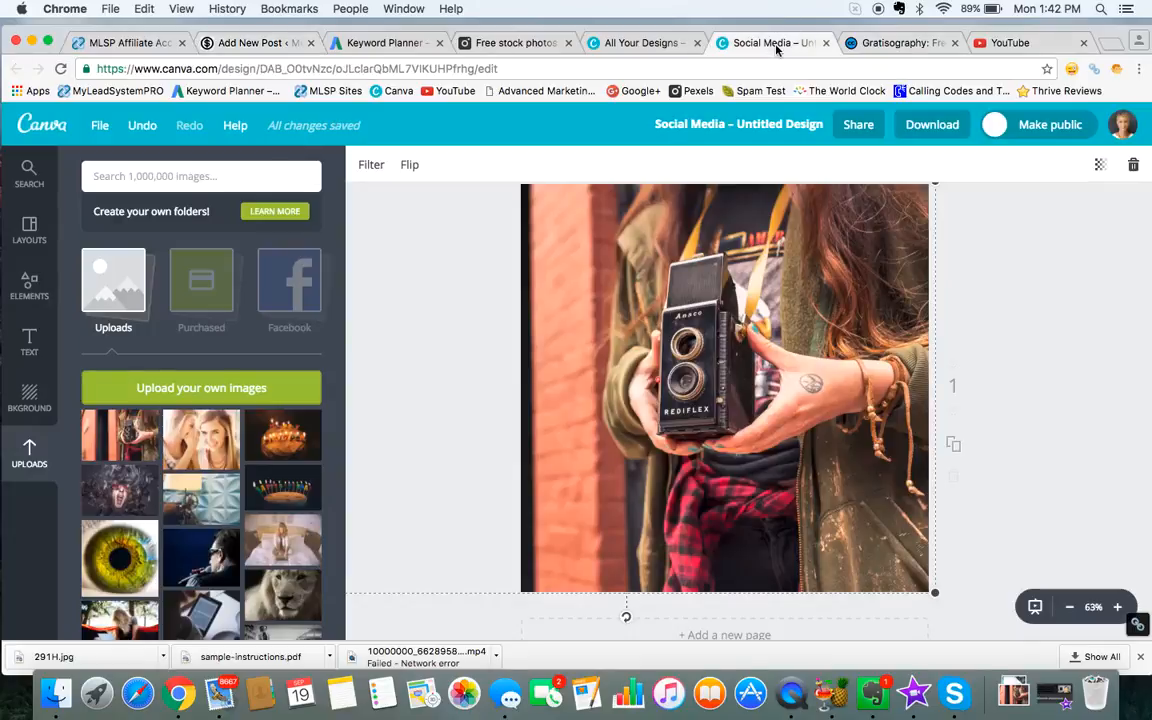
left_click(766, 126)
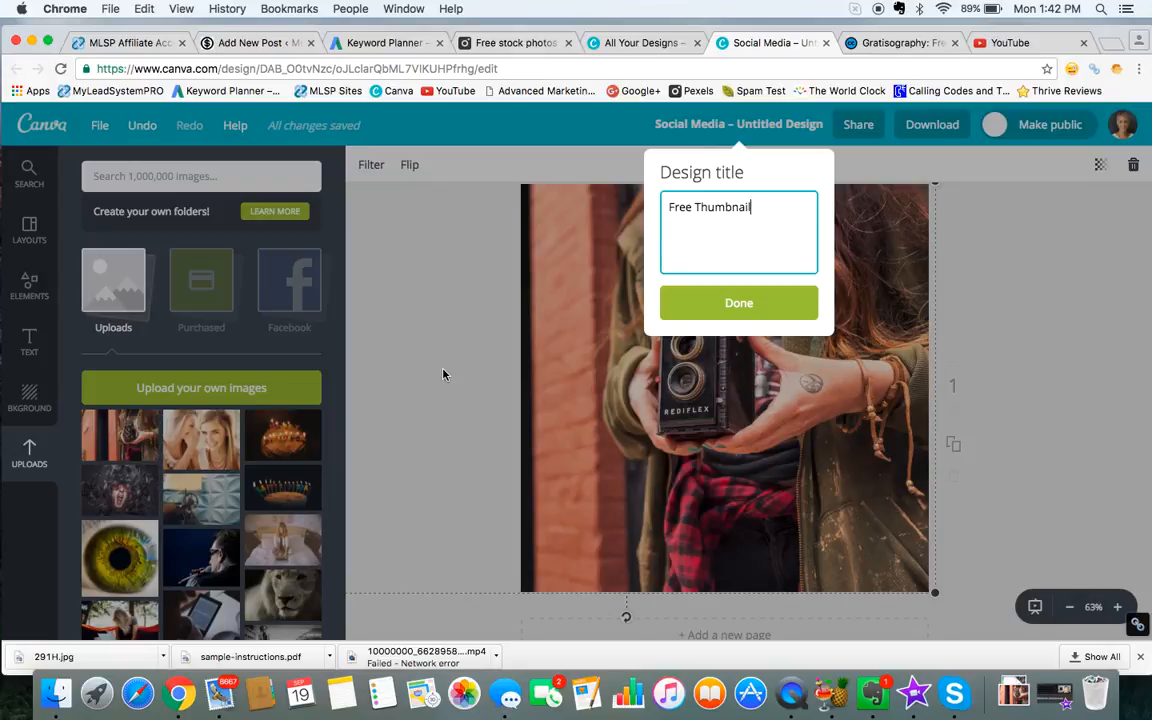
left_click(754, 308)
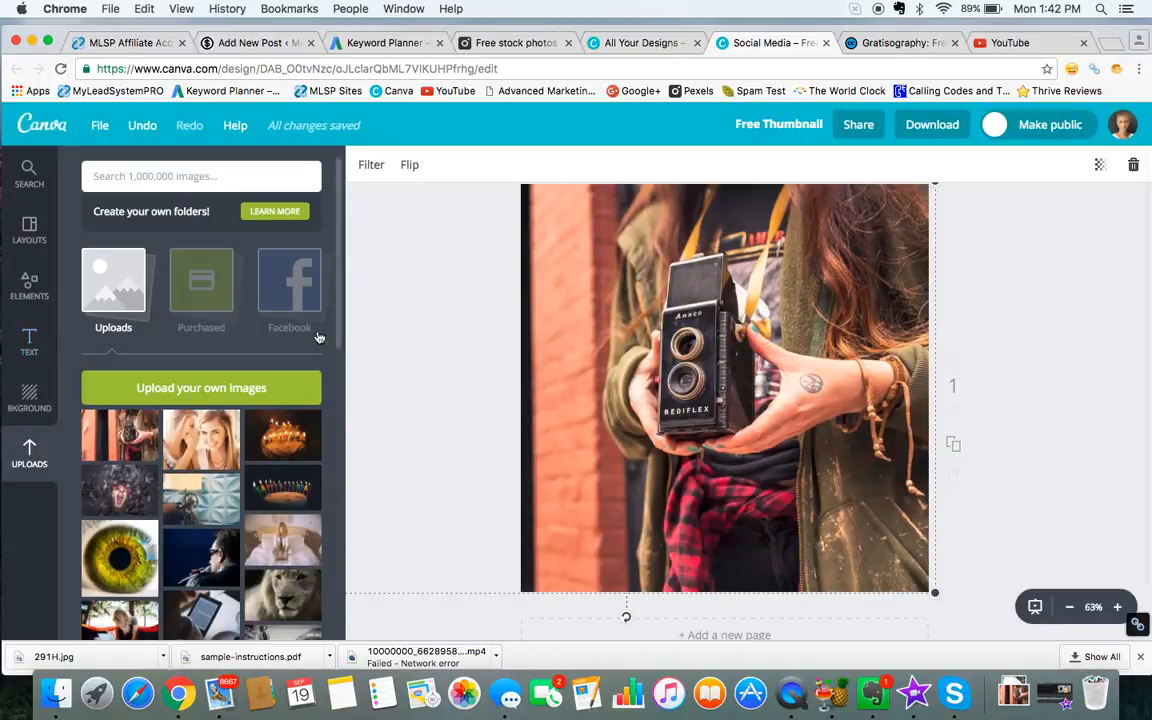
Step: Browse the ready-made text designs, trying out and deleting a plain heading along the way
left_click(30, 342)
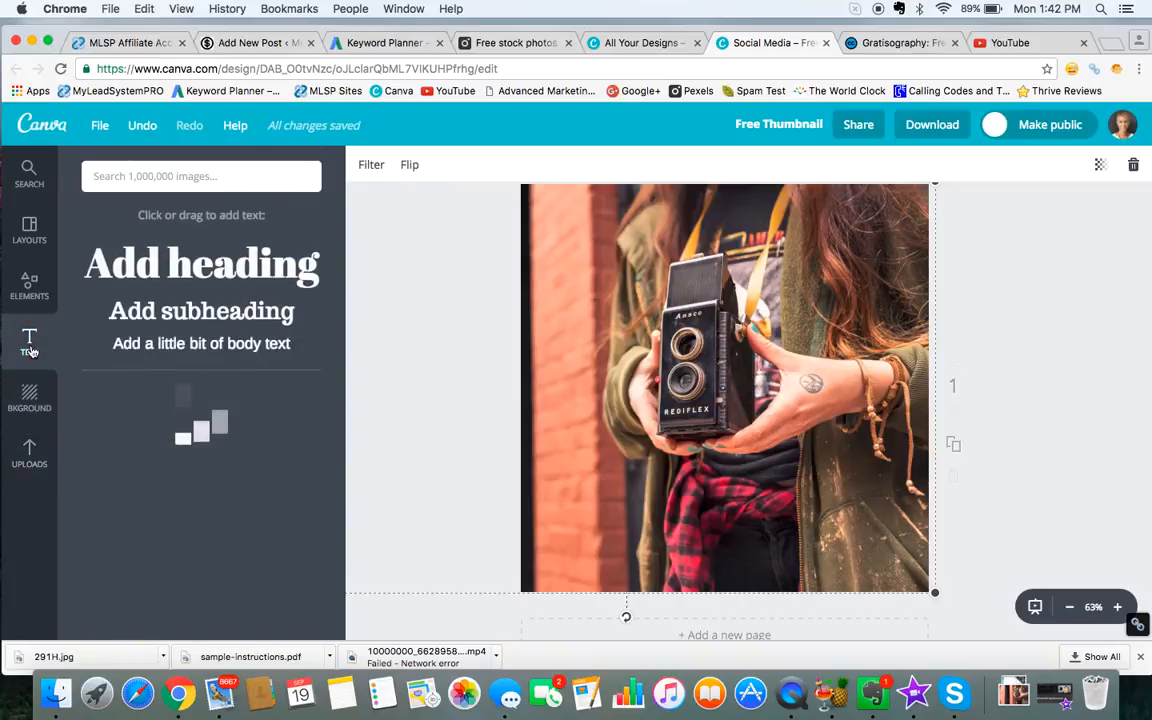
left_click(185, 267)
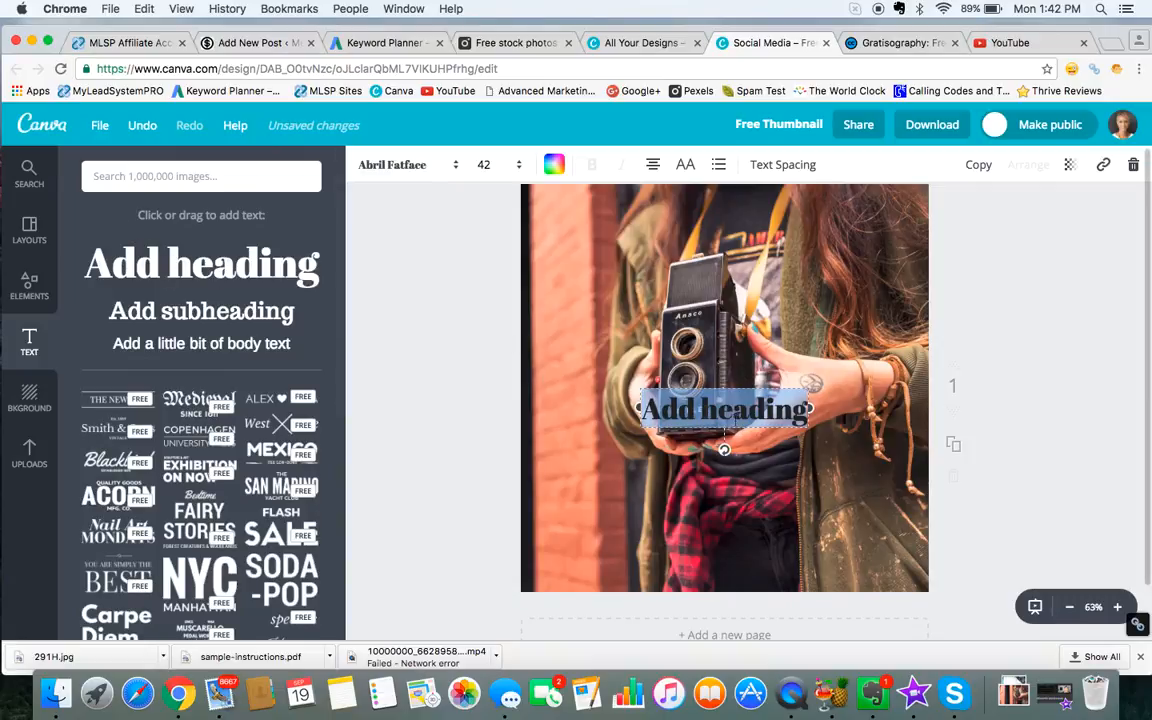
left_click(1134, 168)
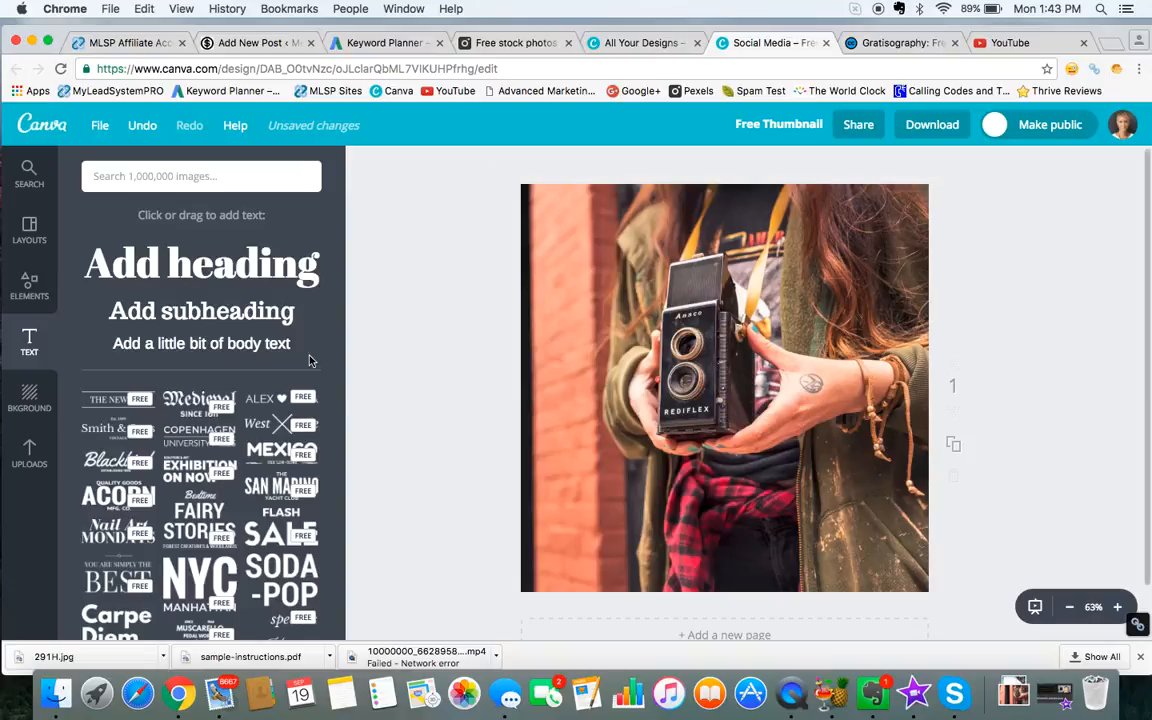
scroll(165, 457, "down", 10)
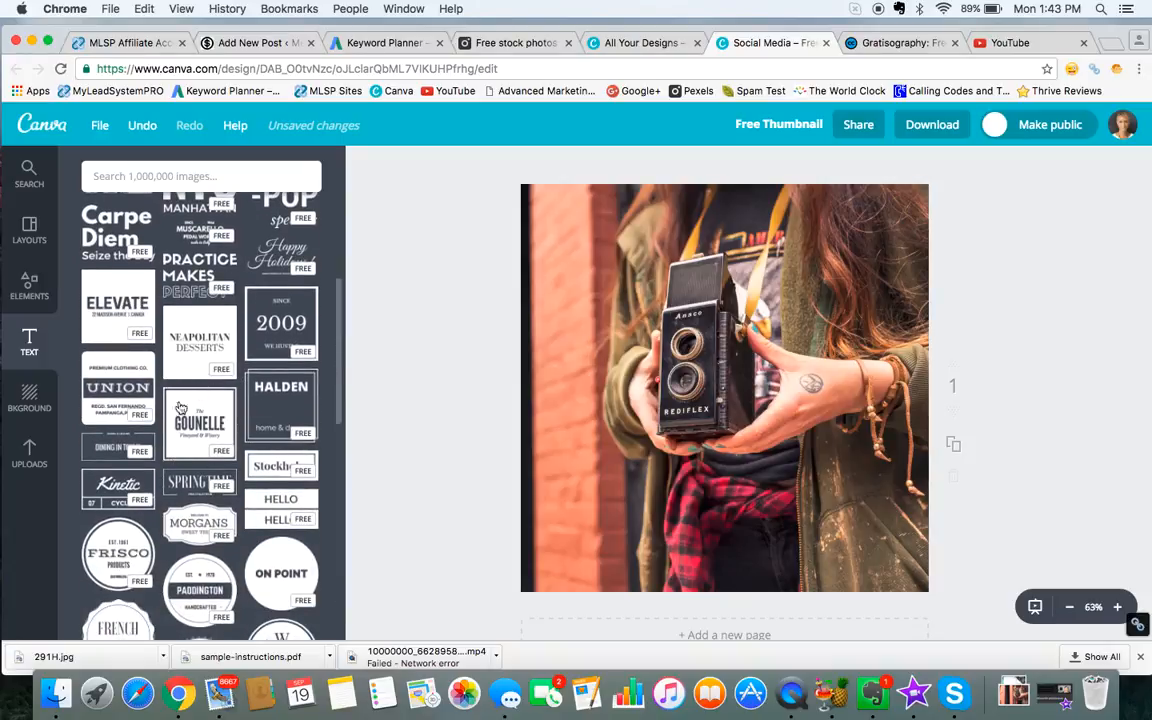
scroll(195, 462, "down", 3)
scroll(195, 462, "down", 5)
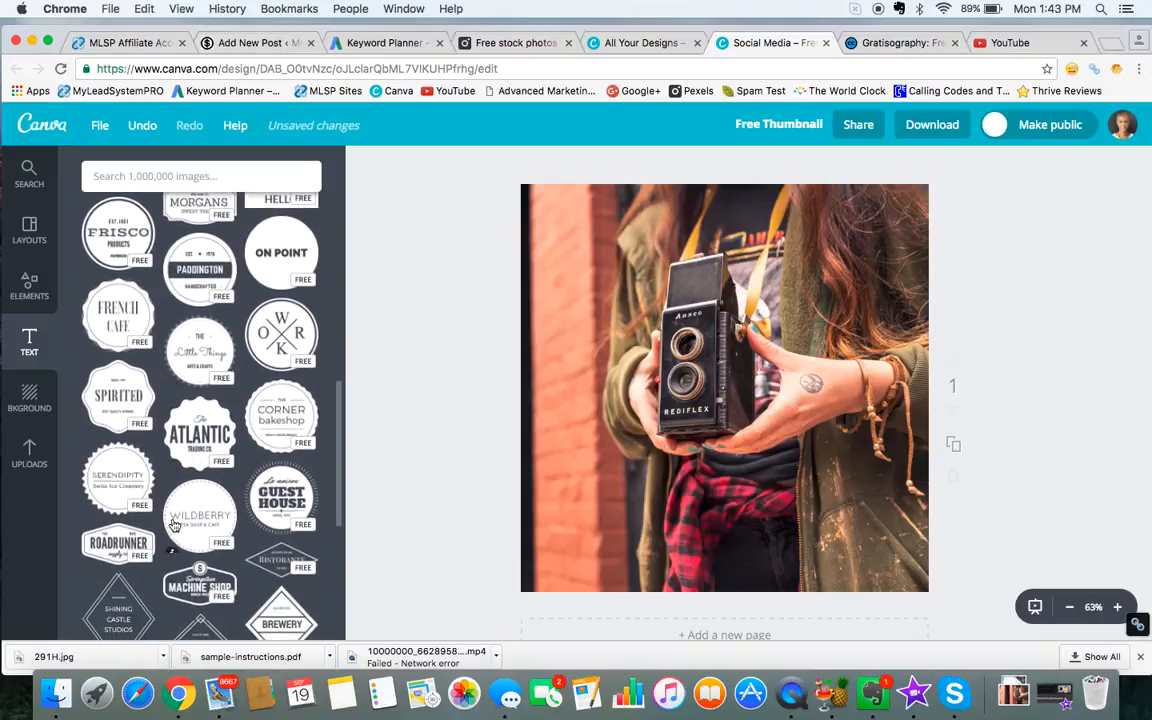
scroll(173, 525, "down", 2)
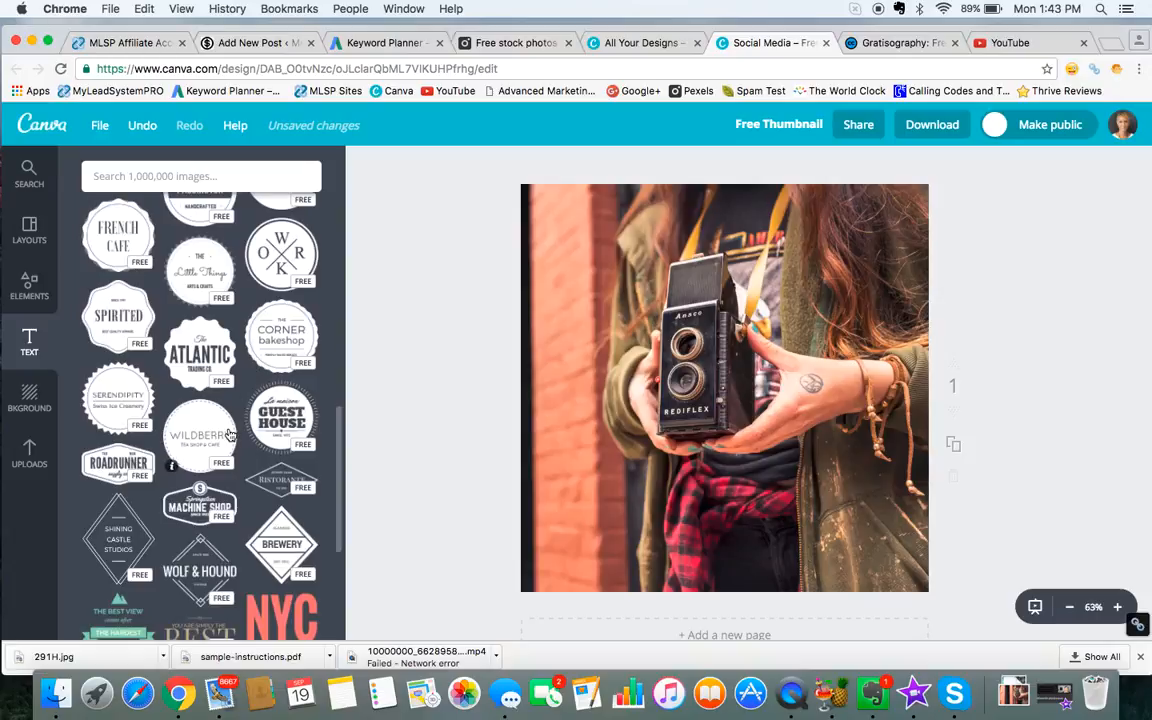
scroll(229, 434, "down", 5)
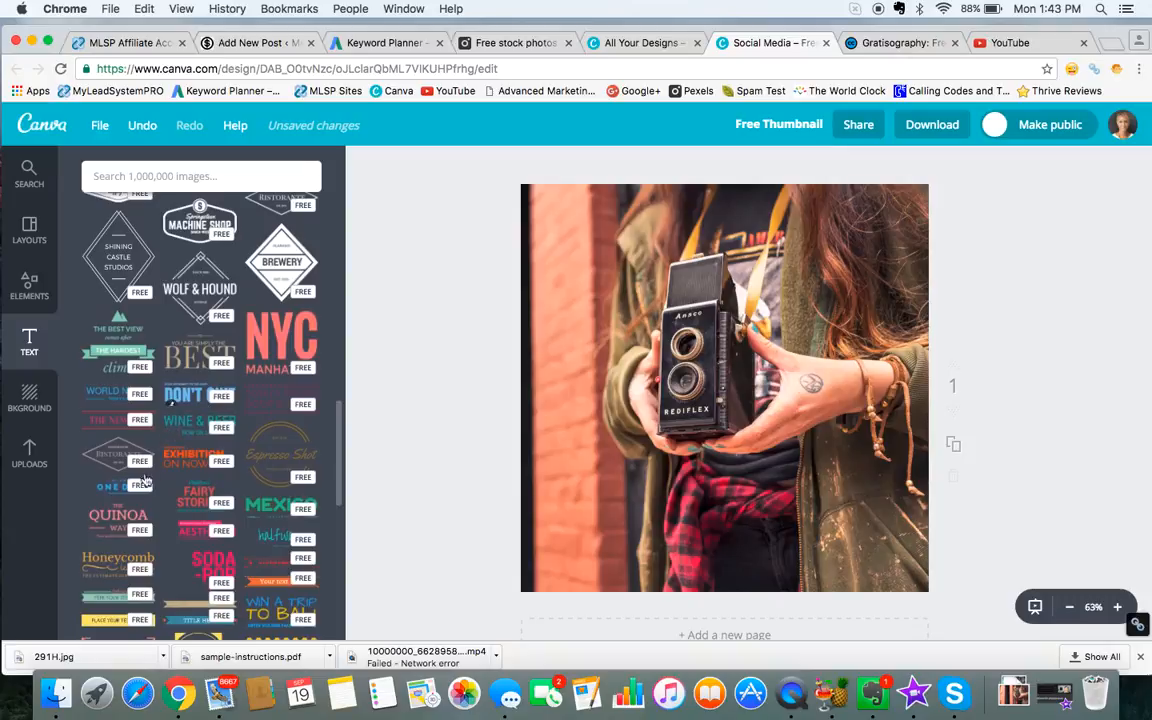
scroll(230, 460, "down", 3)
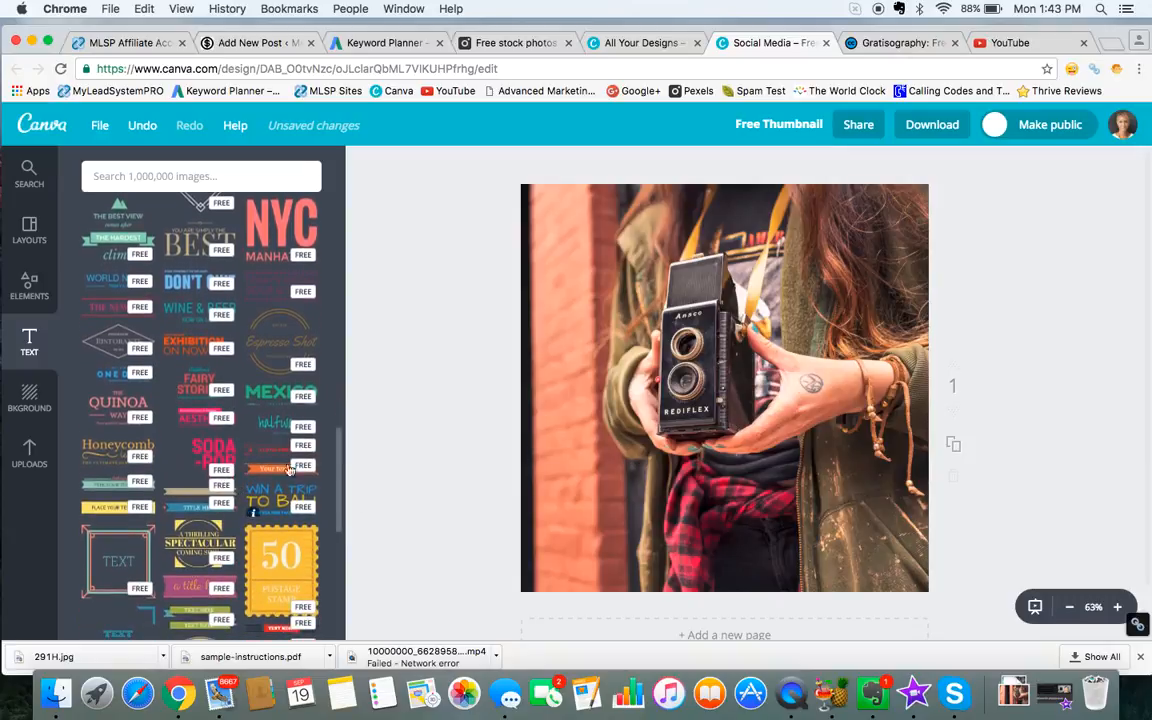
Step: Shift the camera photo slightly toward the right edge of the canvas
left_click(624, 425)
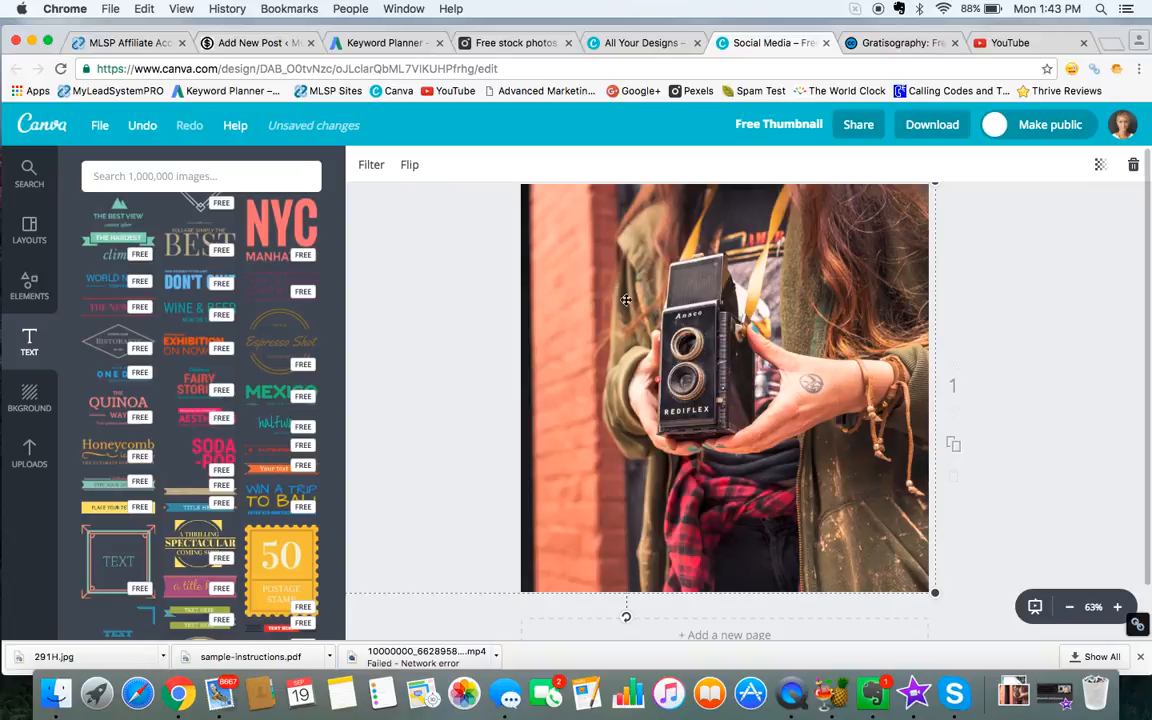
mouse_move(654, 312)
left_mouse_down()
mouse_move(661, 334)
mouse_move(669, 316)
mouse_move(694, 319)
mouse_move(668, 315)
left_mouse_up()
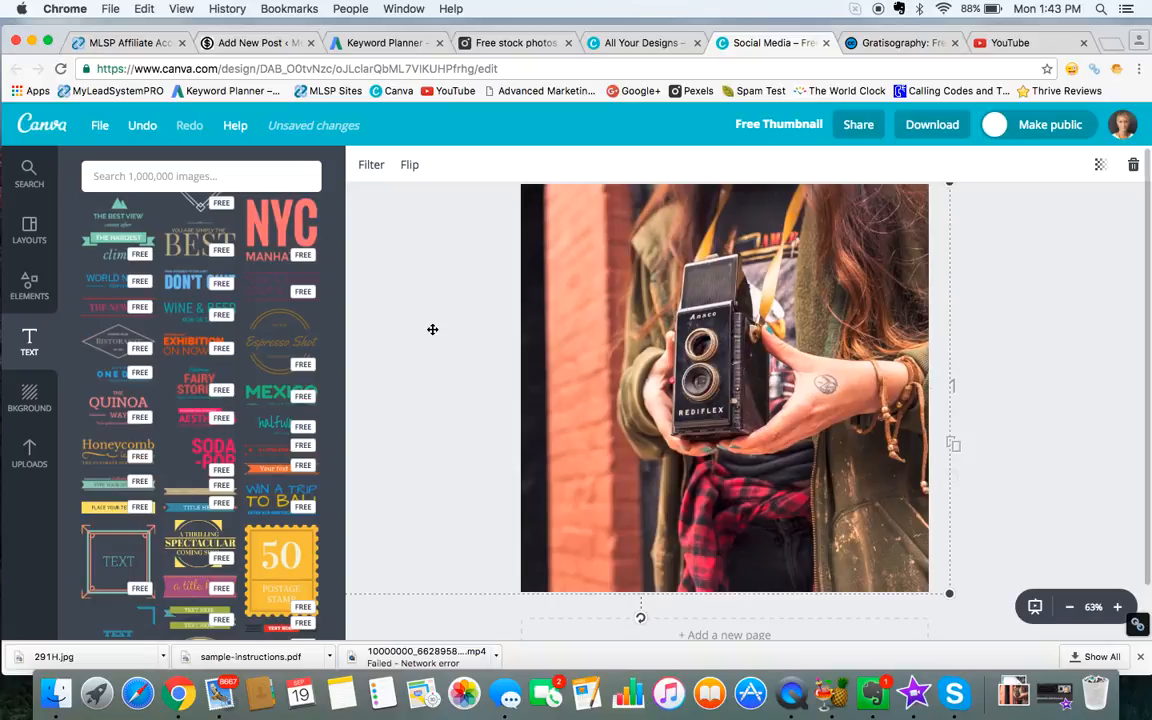
Step: Try a beige "Text Here" banner and delete it, and add the round coral "The Coffee Shop" text design instead
left_click(219, 497)
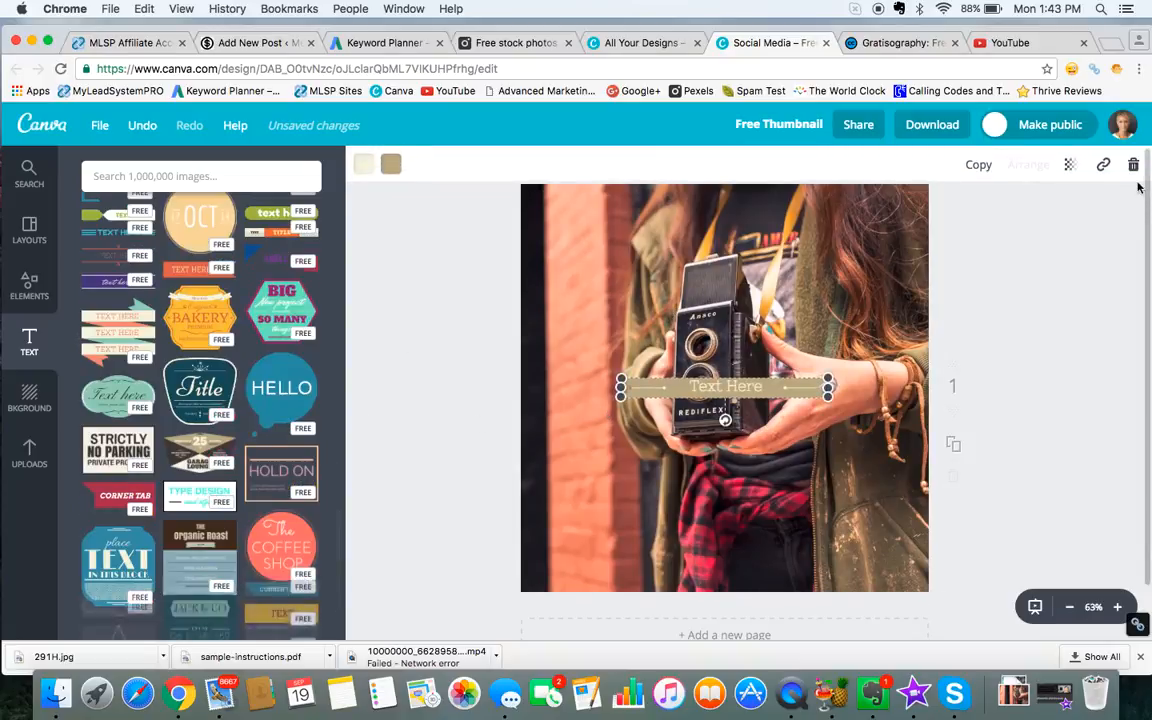
left_click(1133, 166)
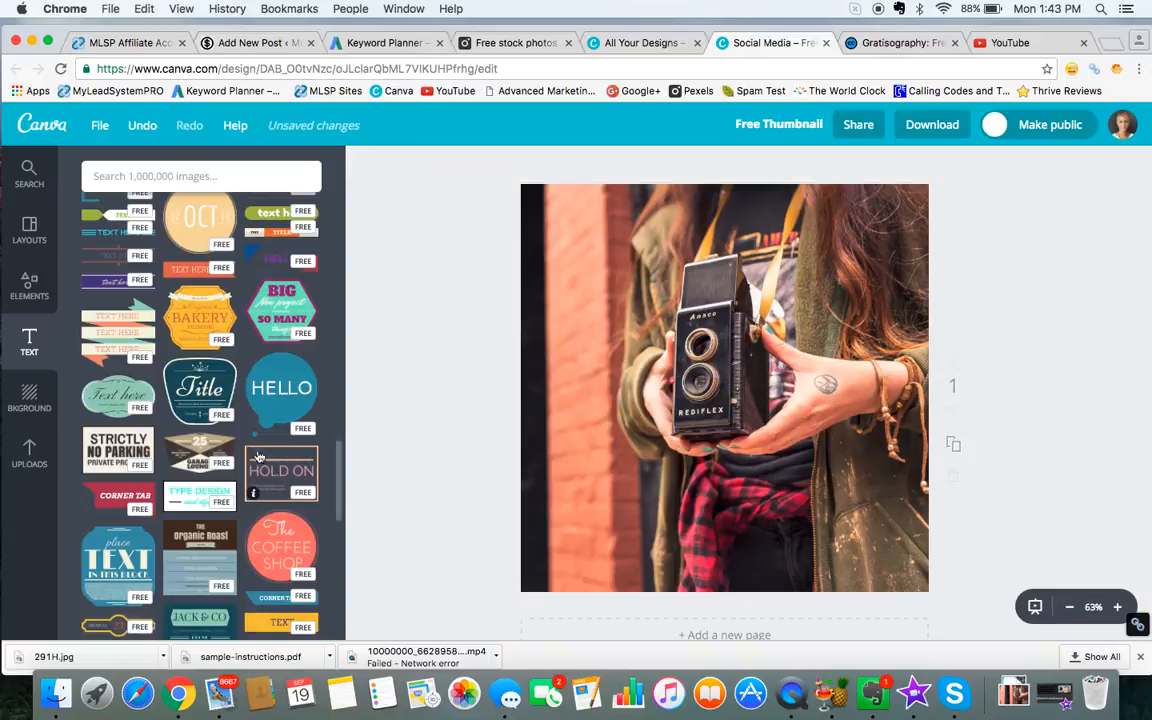
scroll(213, 478, "down", 3)
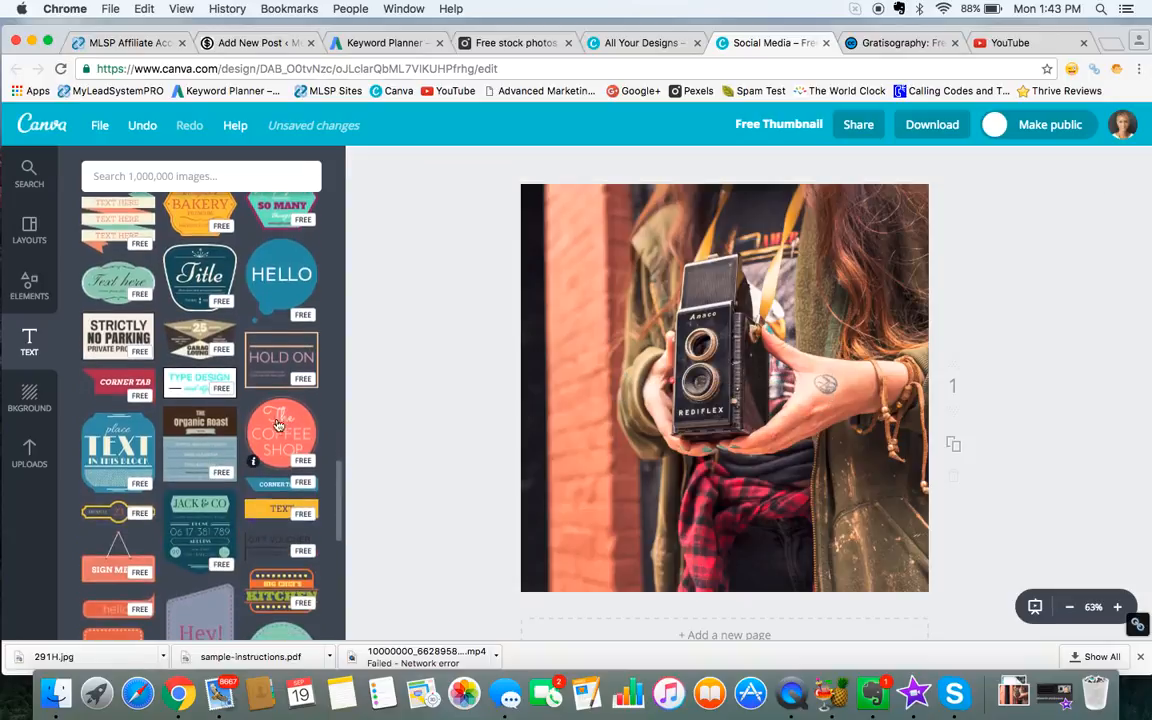
left_click(278, 436)
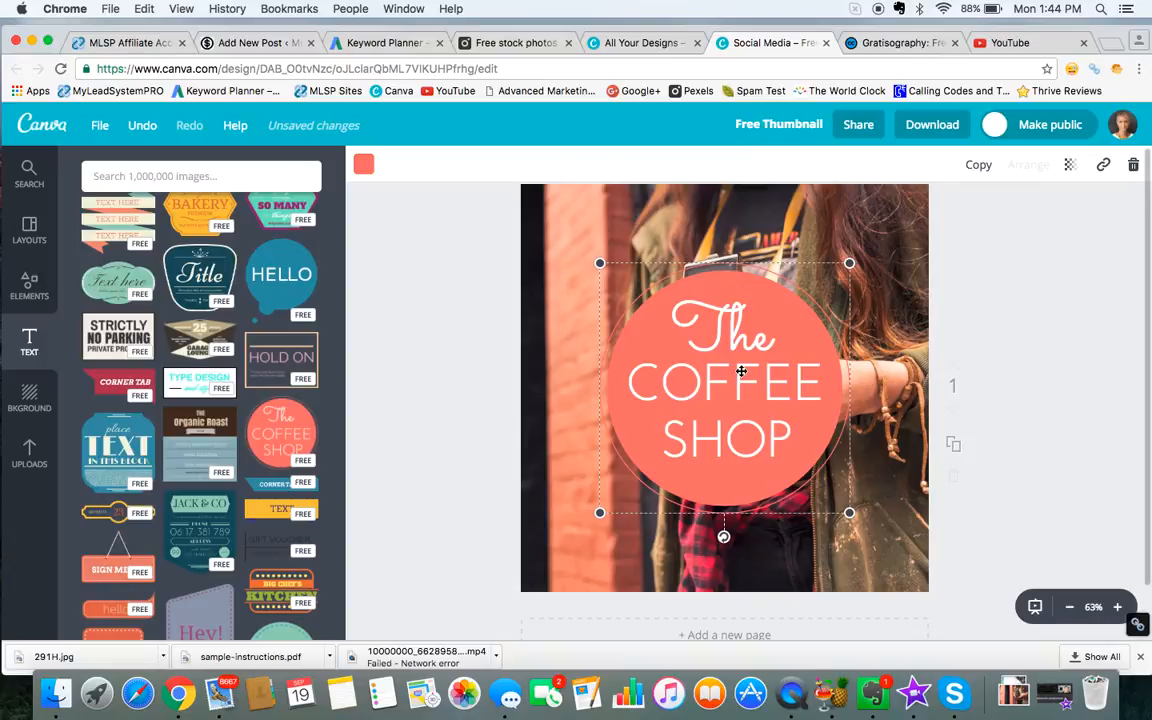
Step: Replace the badge's three text lines with "Create", "A" and "Thumbnail"
double_click(738, 335)
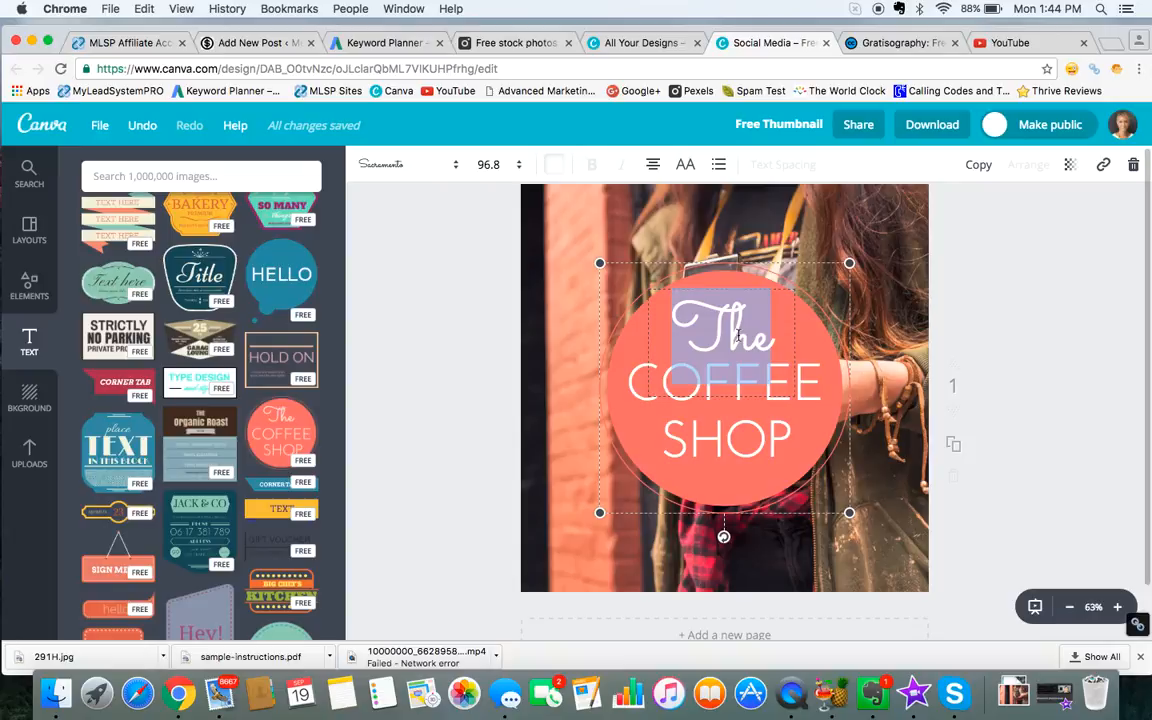
key("BackSpace")
type("Cre")
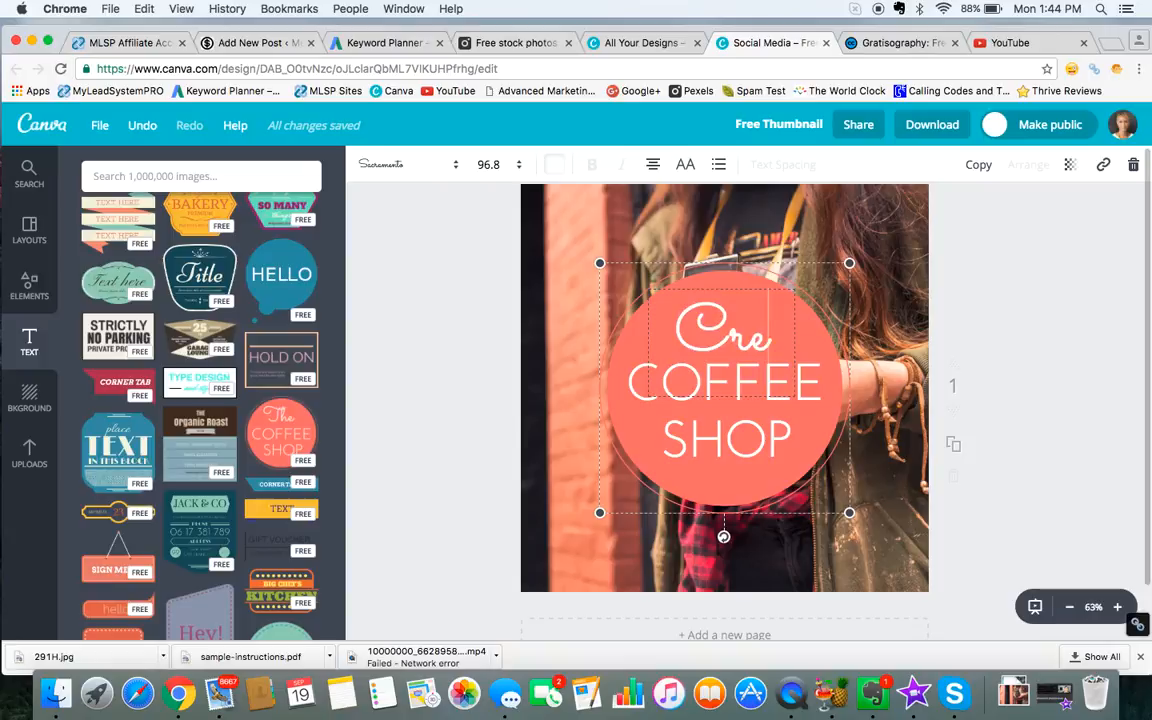
type("ate")
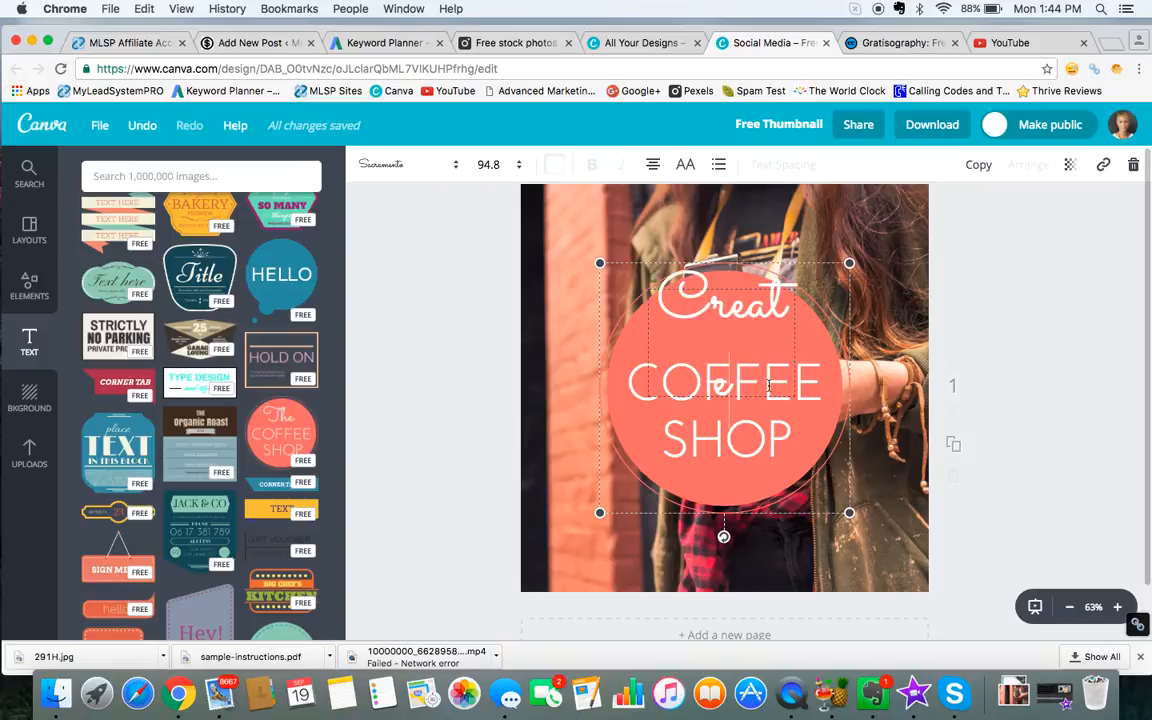
left_click(788, 388)
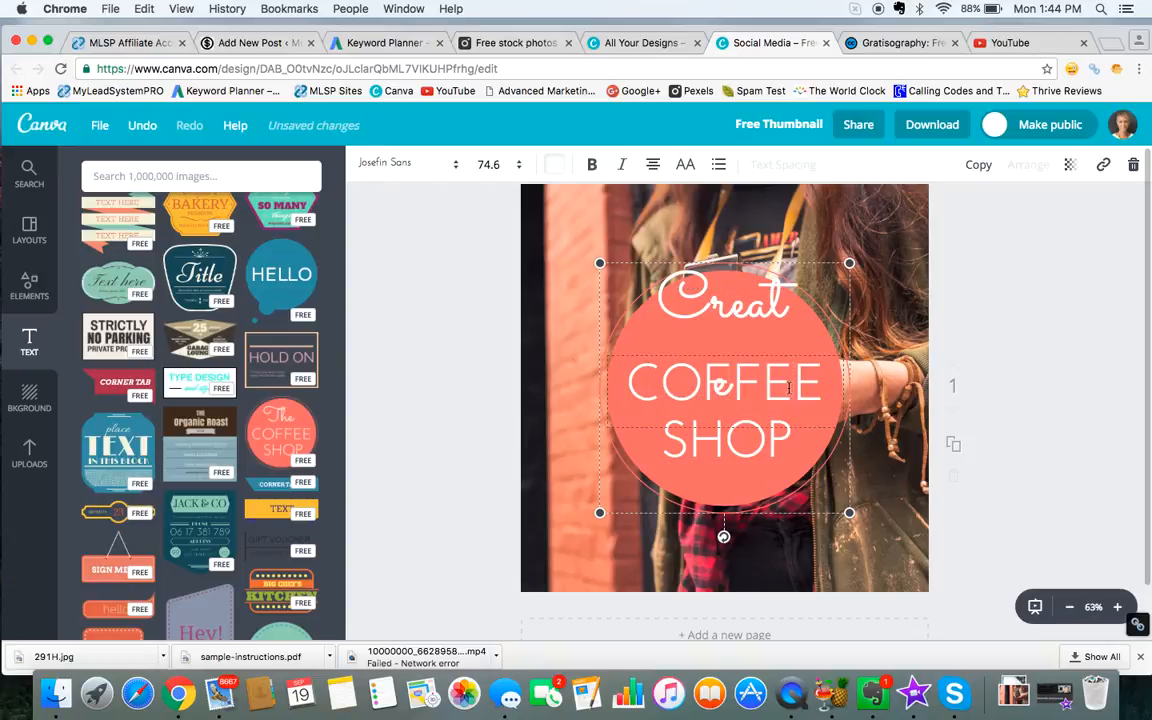
key("BackSpace")
key("BackSpace")
key("BackSpace")
key("BackSpace")
key("BackSpace")
key("BackSpace")
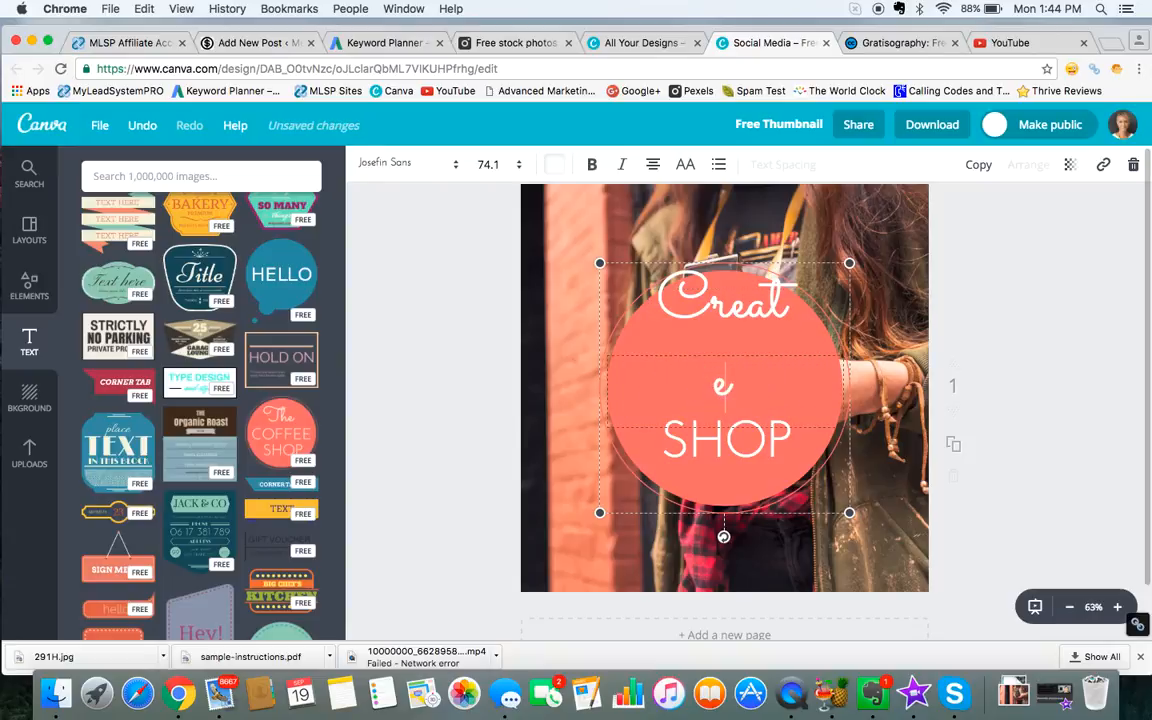
type("A")
double_click(786, 460)
type("Thumbnail")
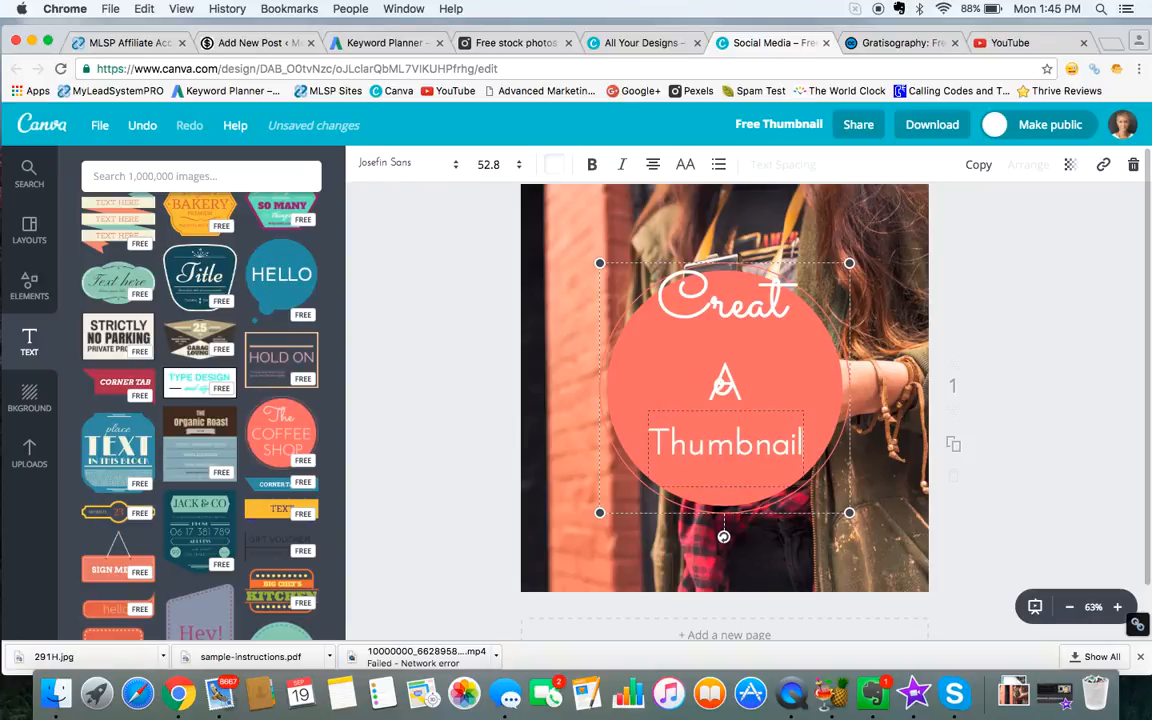
Step: Set the font size of the badge's word "Create" to 88 so it fits on one line
double_click(748, 305)
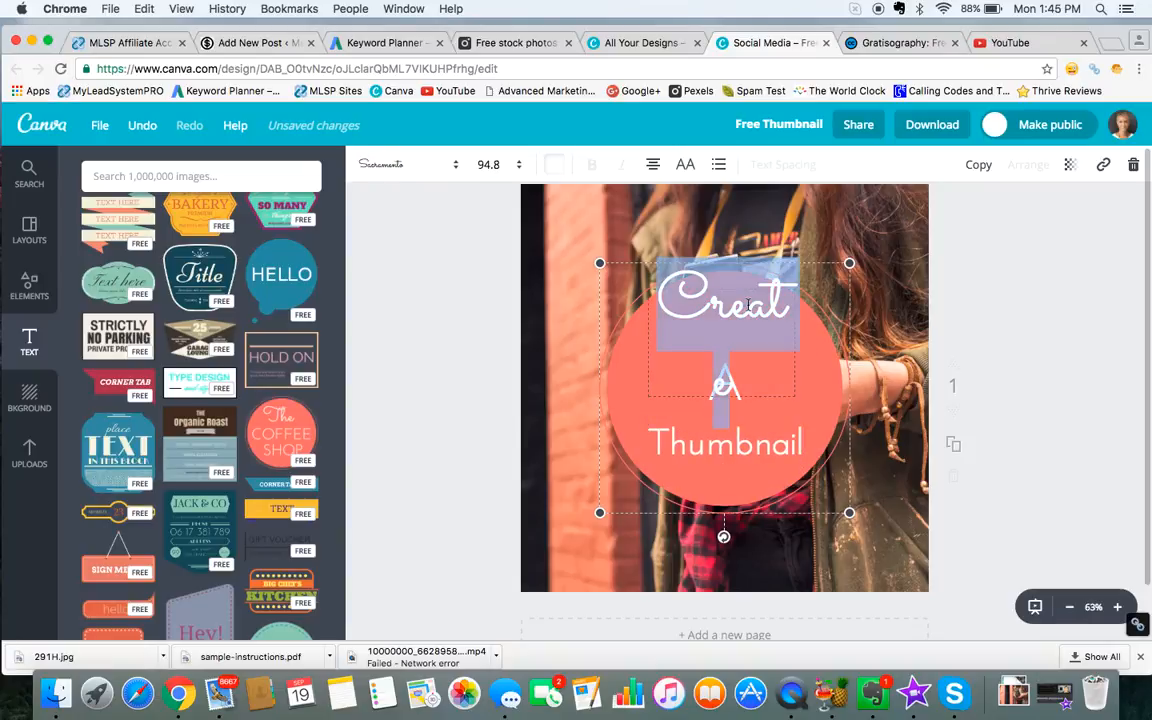
left_click(519, 167)
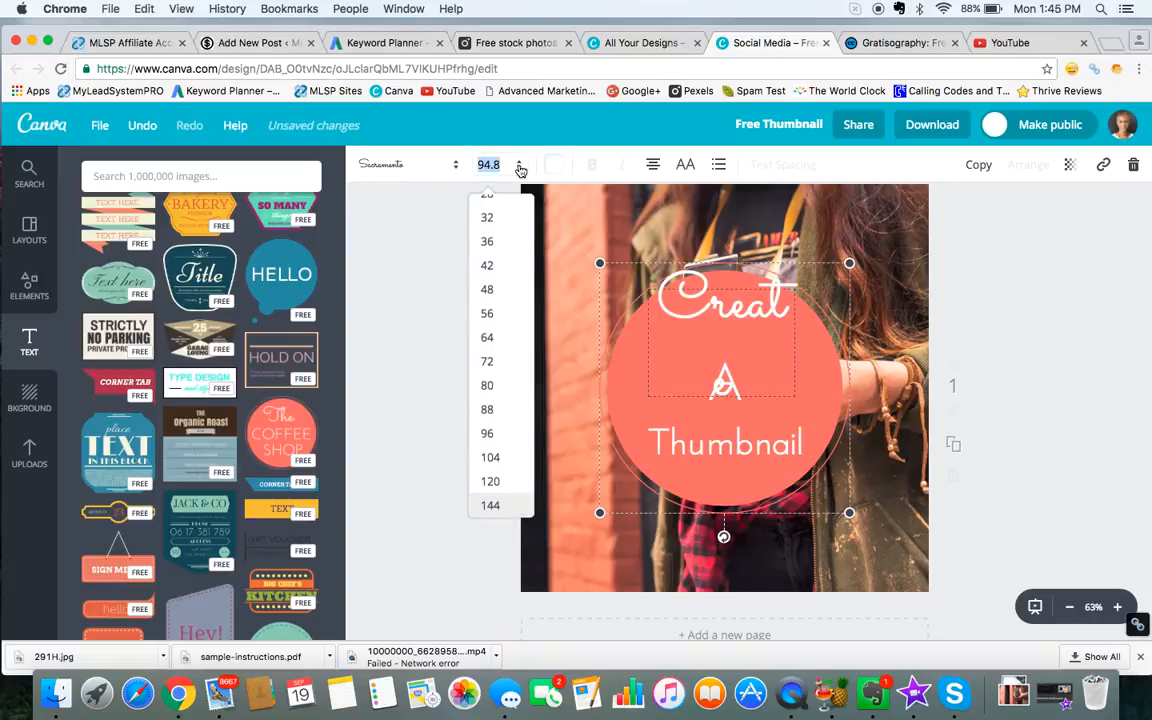
left_click(490, 409)
double_click(725, 385)
double_click(768, 336)
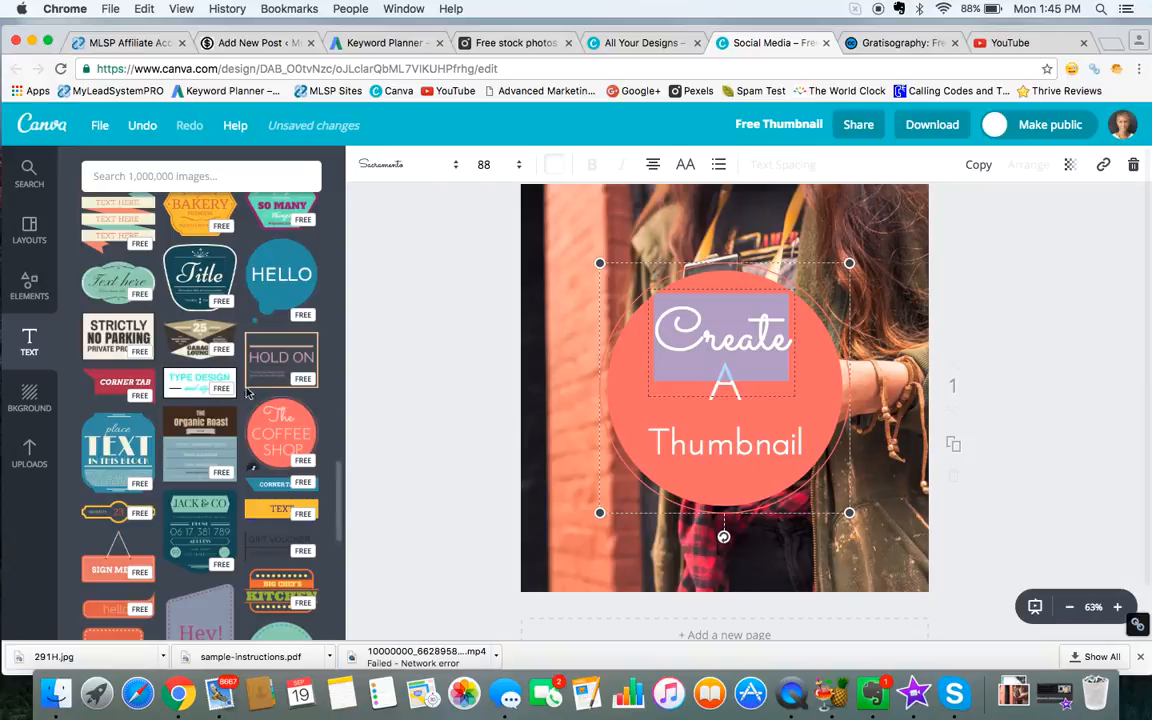
Step: Change the first two text lines of the coral badge to "How To" and "Create A"
scroll(248, 372, "down", 4)
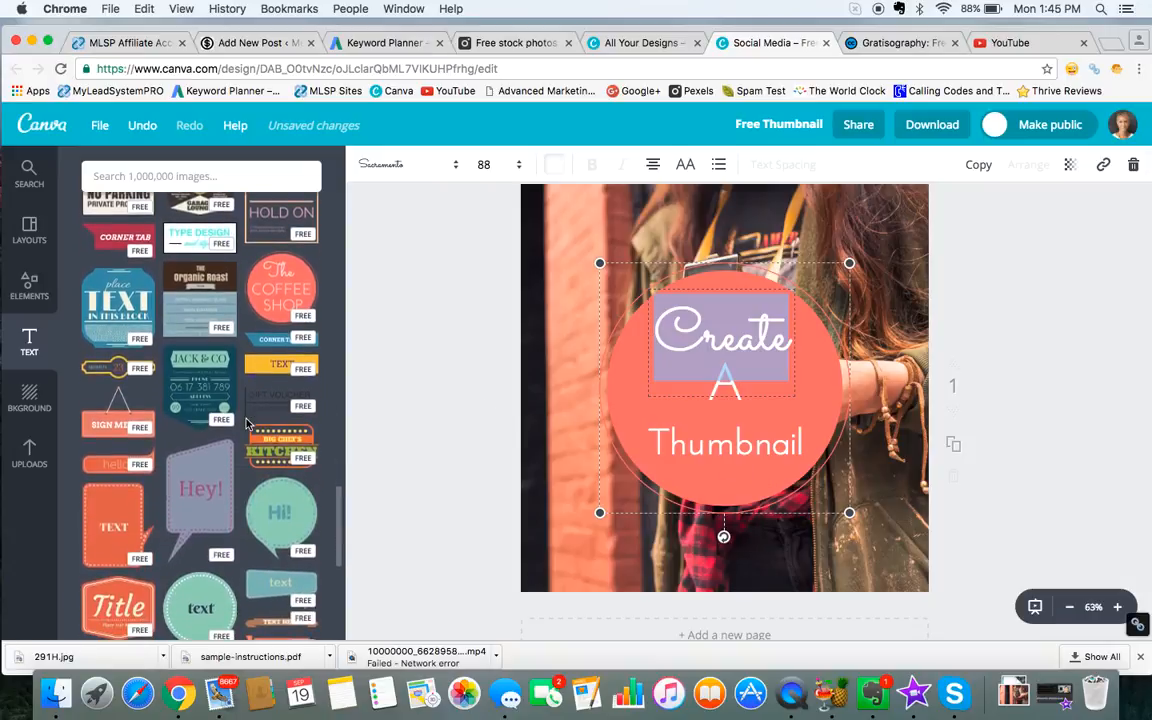
scroll(248, 410, "up", 2)
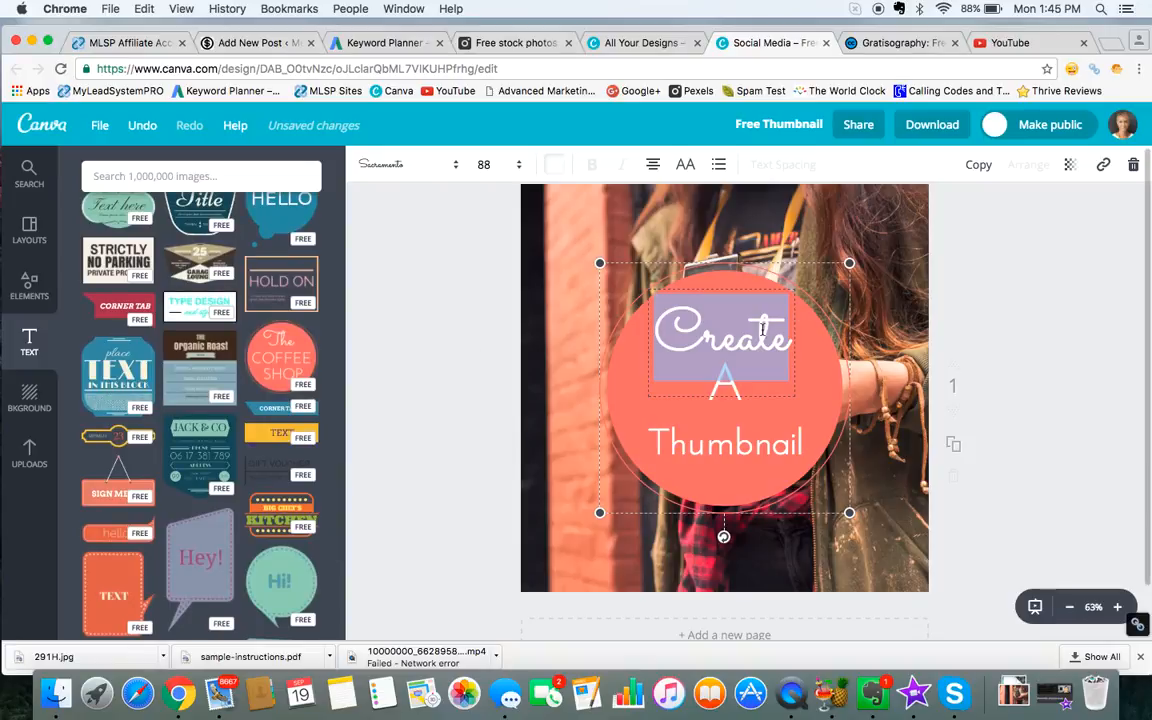
type("How To")
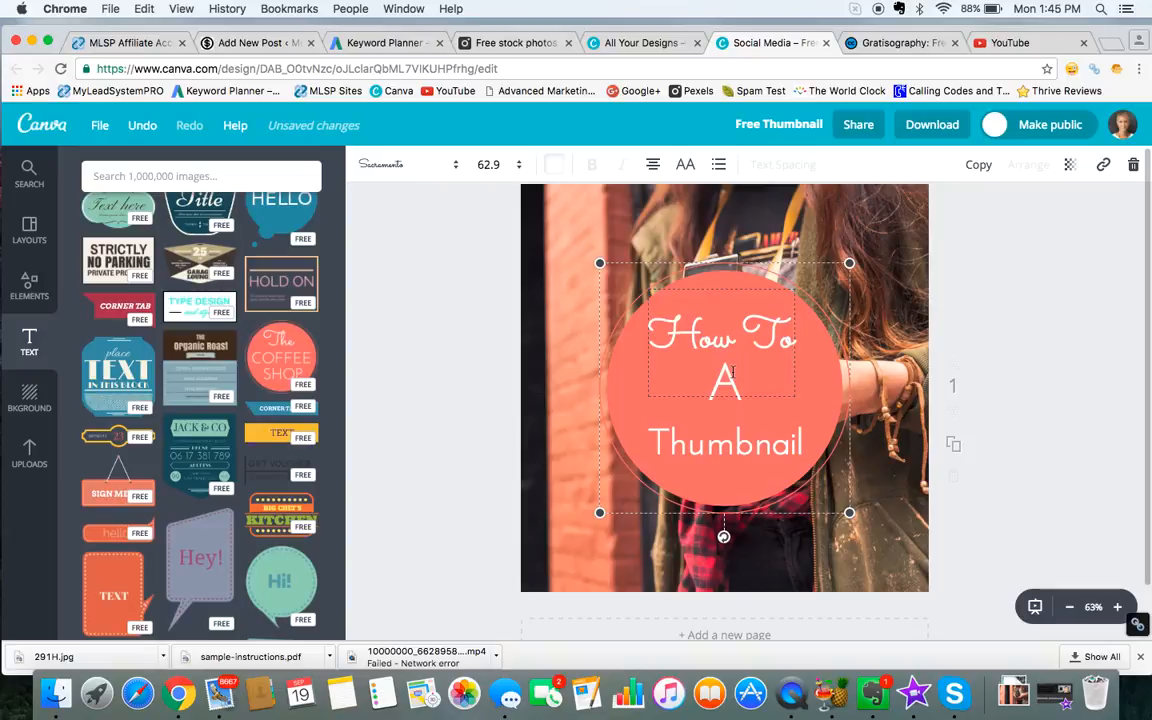
double_click(738, 400)
type("Create")
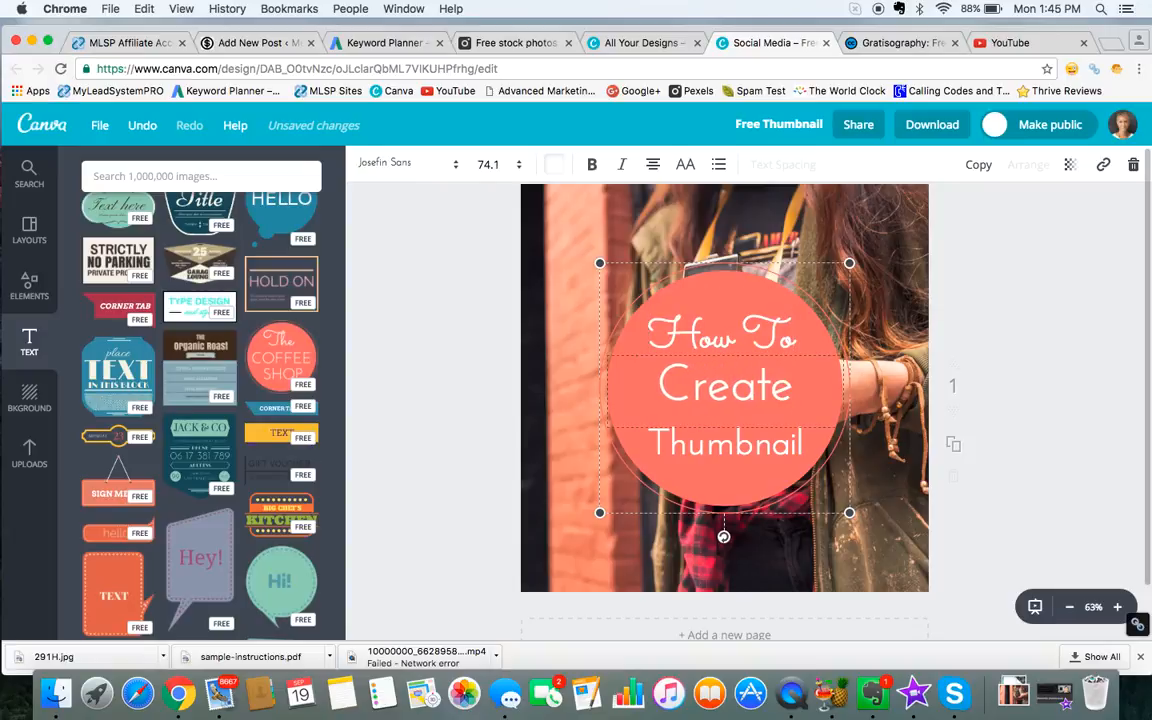
type(" A")
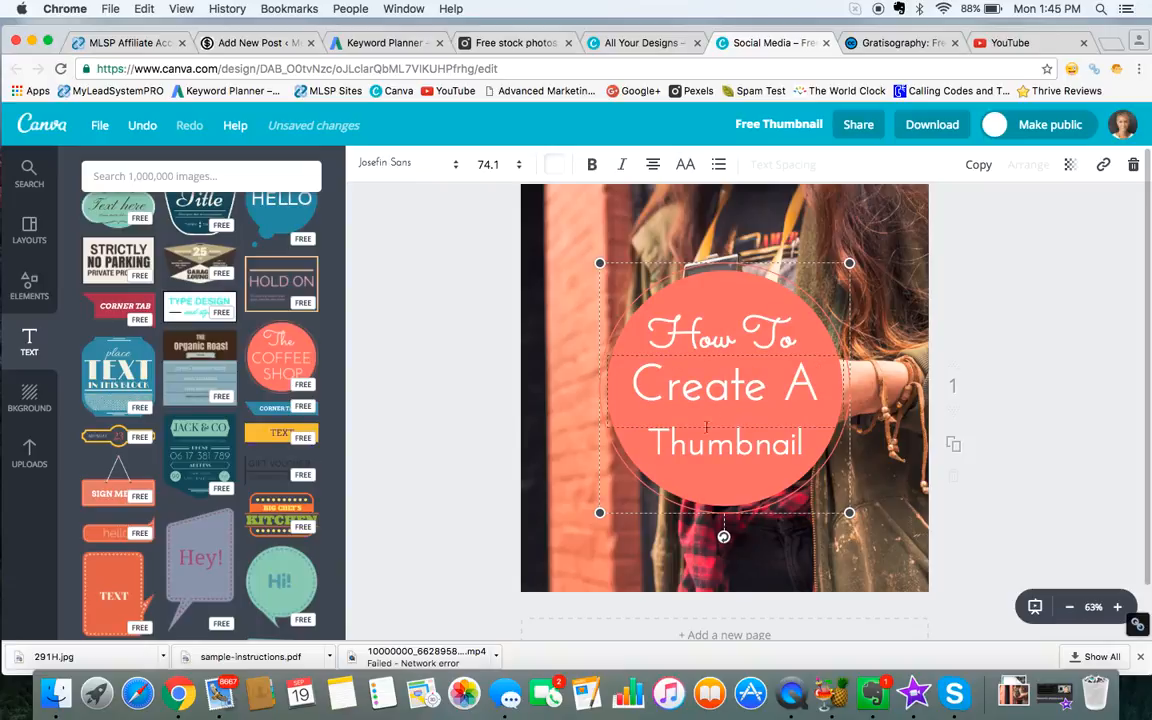
Step: Try a larger font size for the word "Thumbnail" in the coral badge
double_click(730, 459)
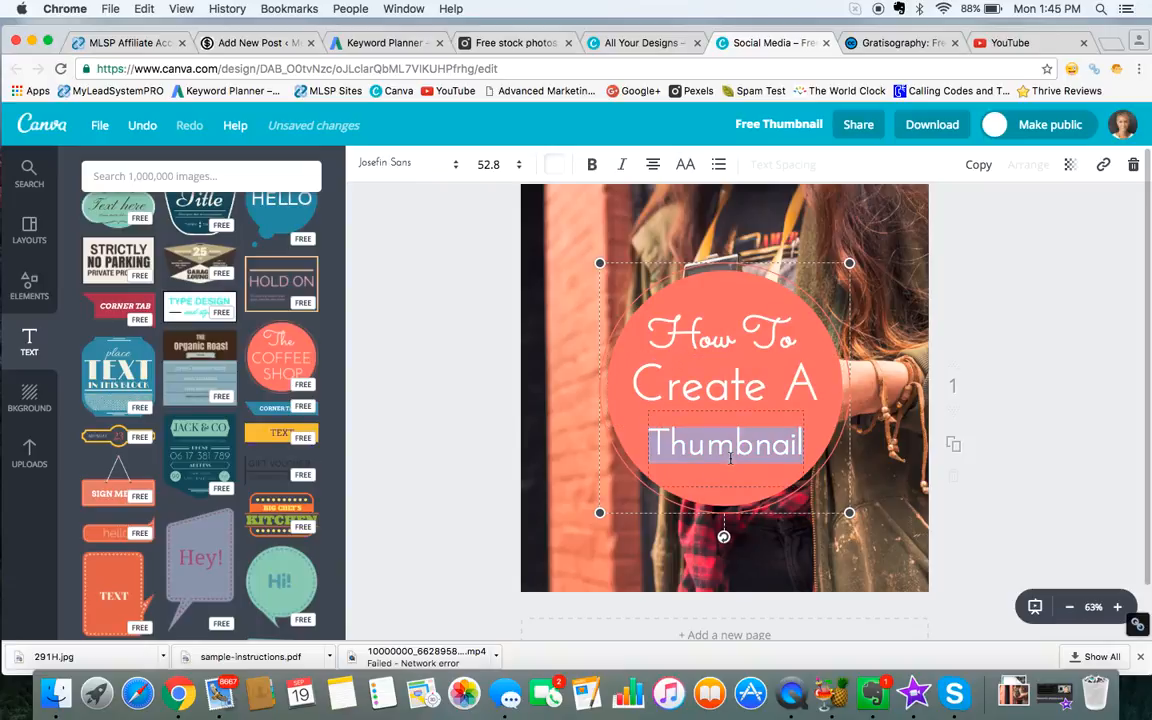
left_click(757, 492)
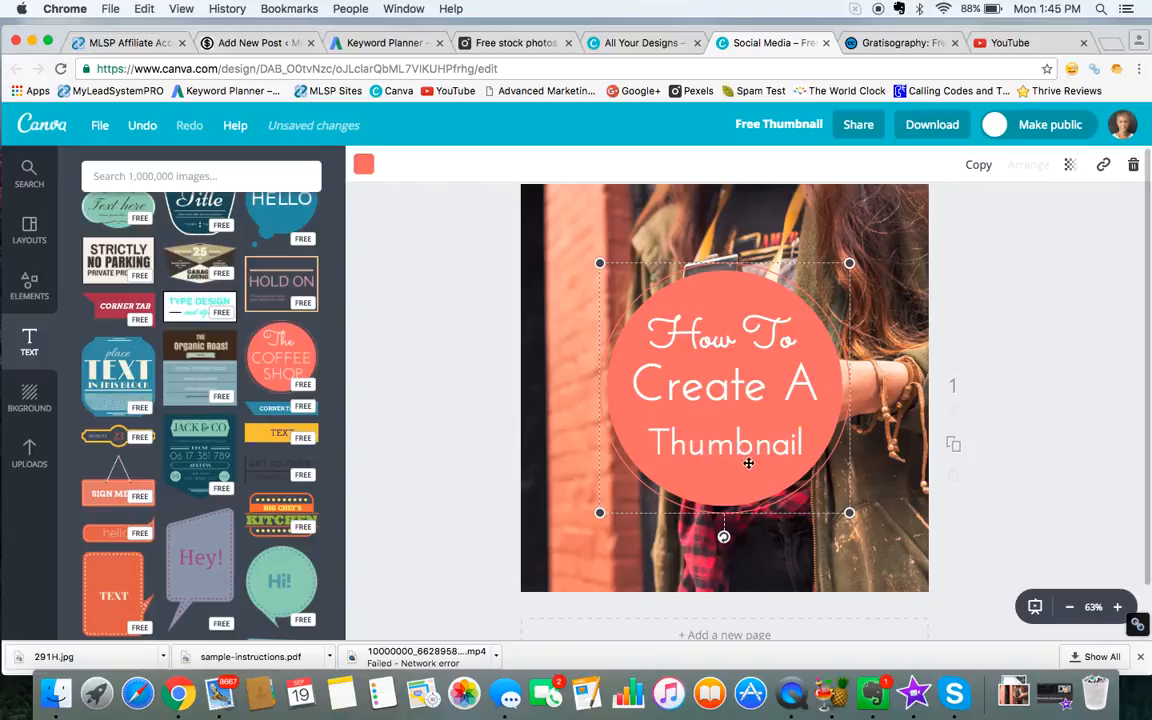
double_click(745, 445)
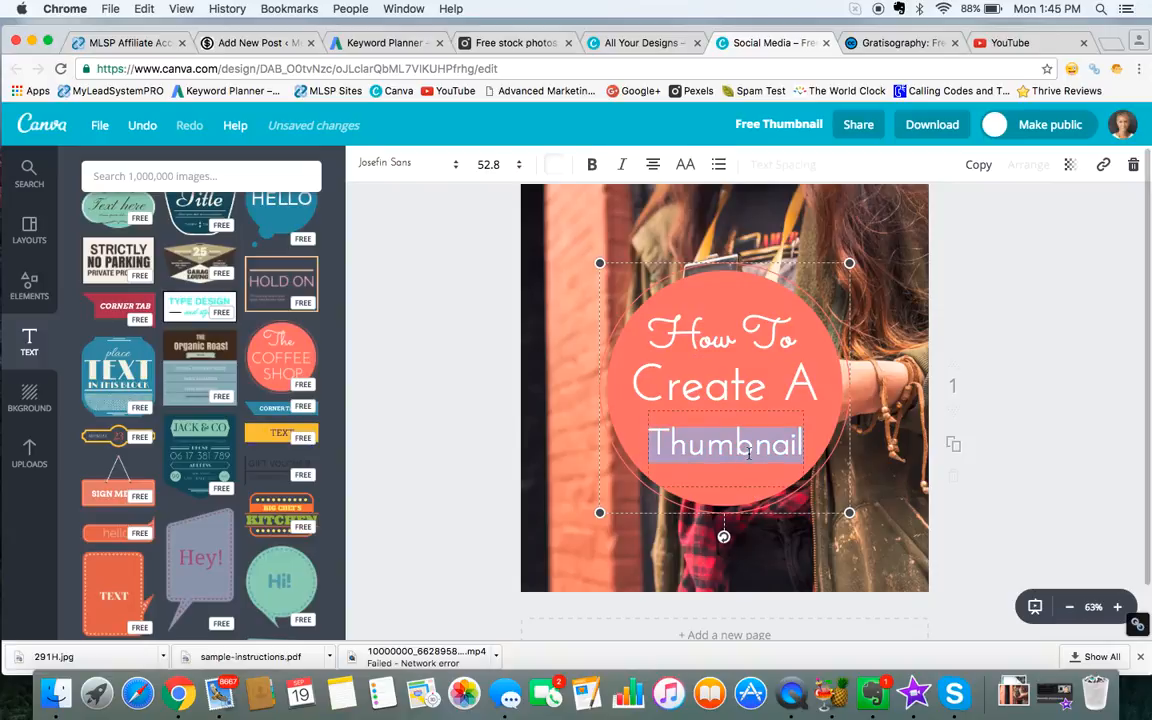
left_click(518, 164)
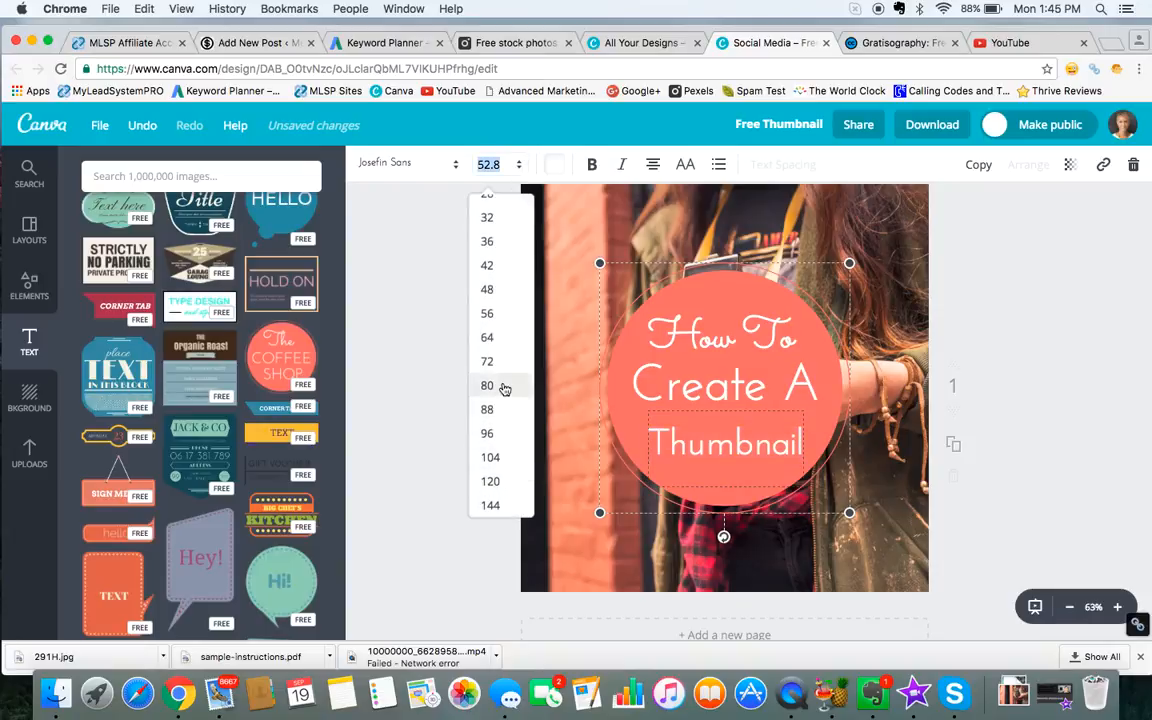
left_click(494, 340)
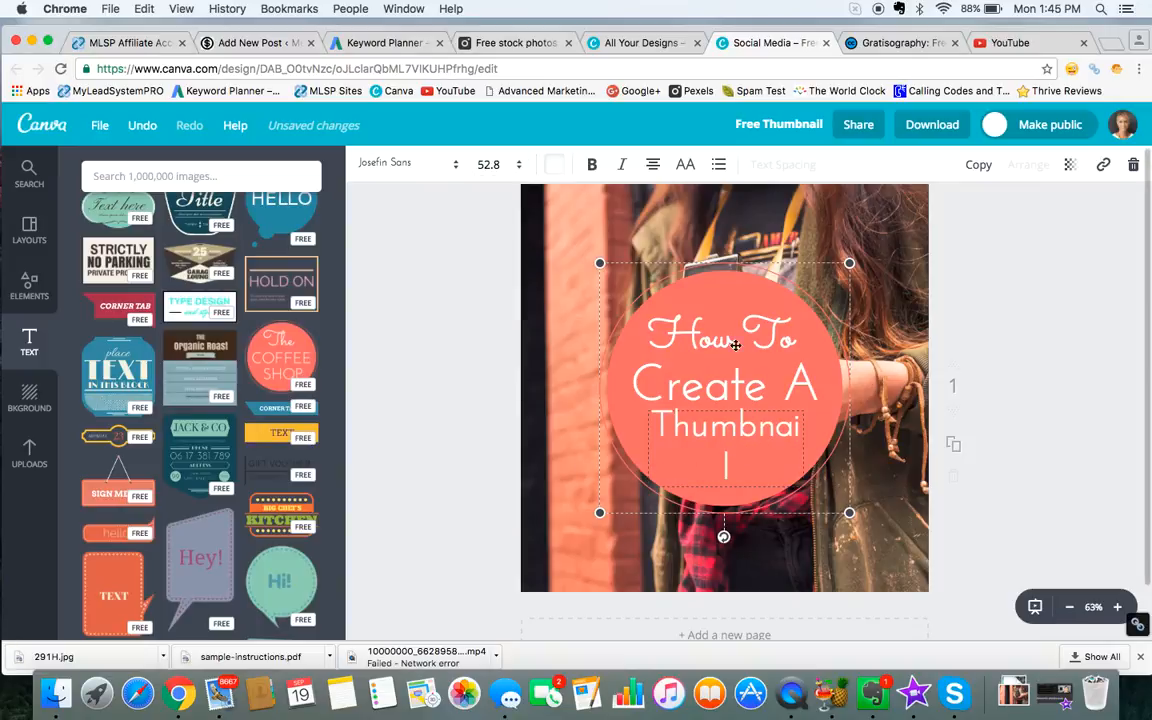
triple_click(691, 365)
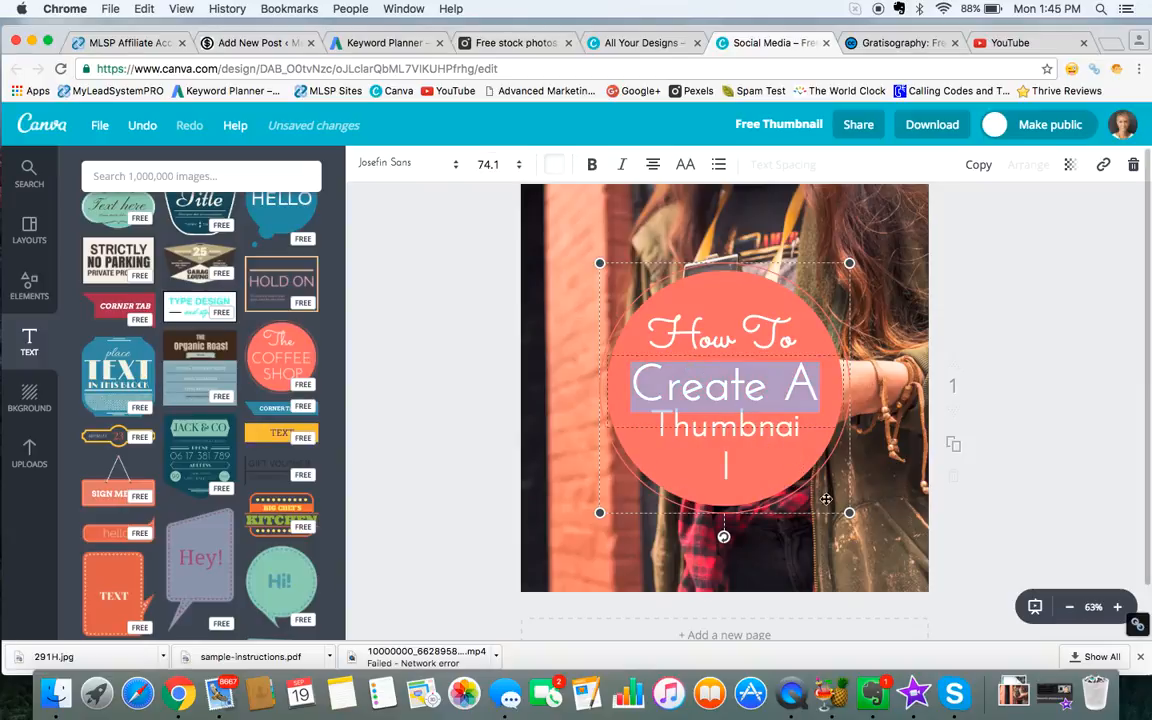
left_click(882, 502)
Step: Move the coral badge to the photo's upper-left corner and shrink it until it clears the camera
left_click_drag(836, 482, 762, 410)
left_click(697, 395)
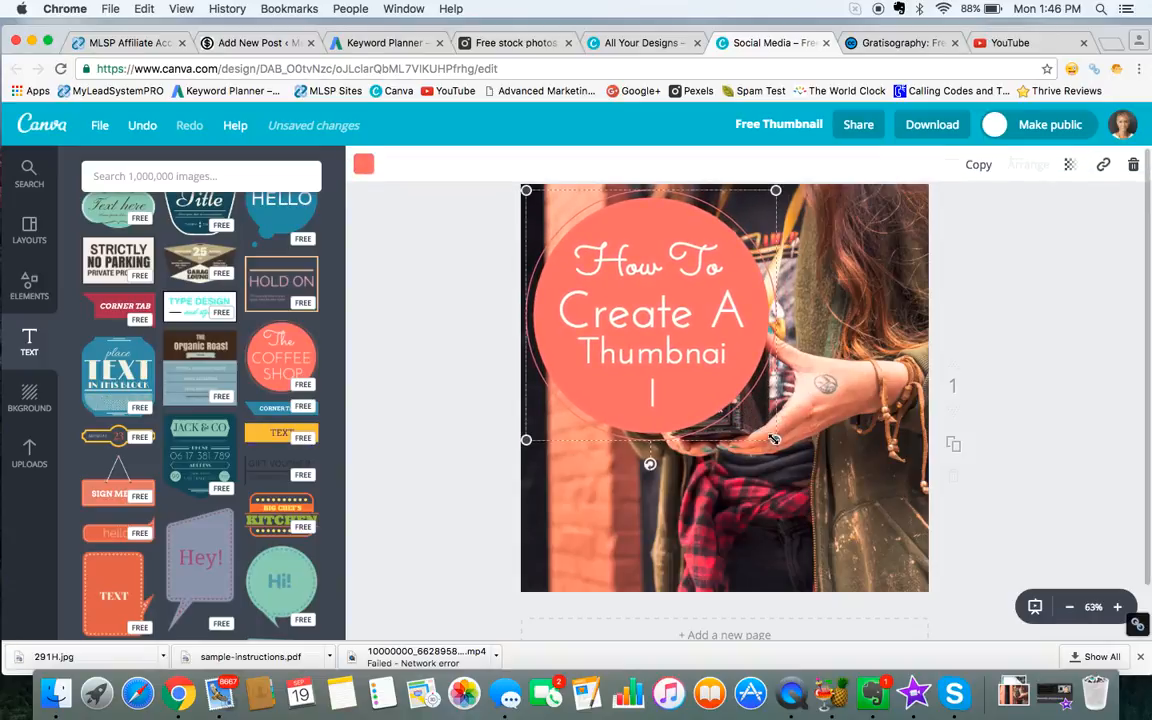
left_click_drag(774, 437, 689, 380)
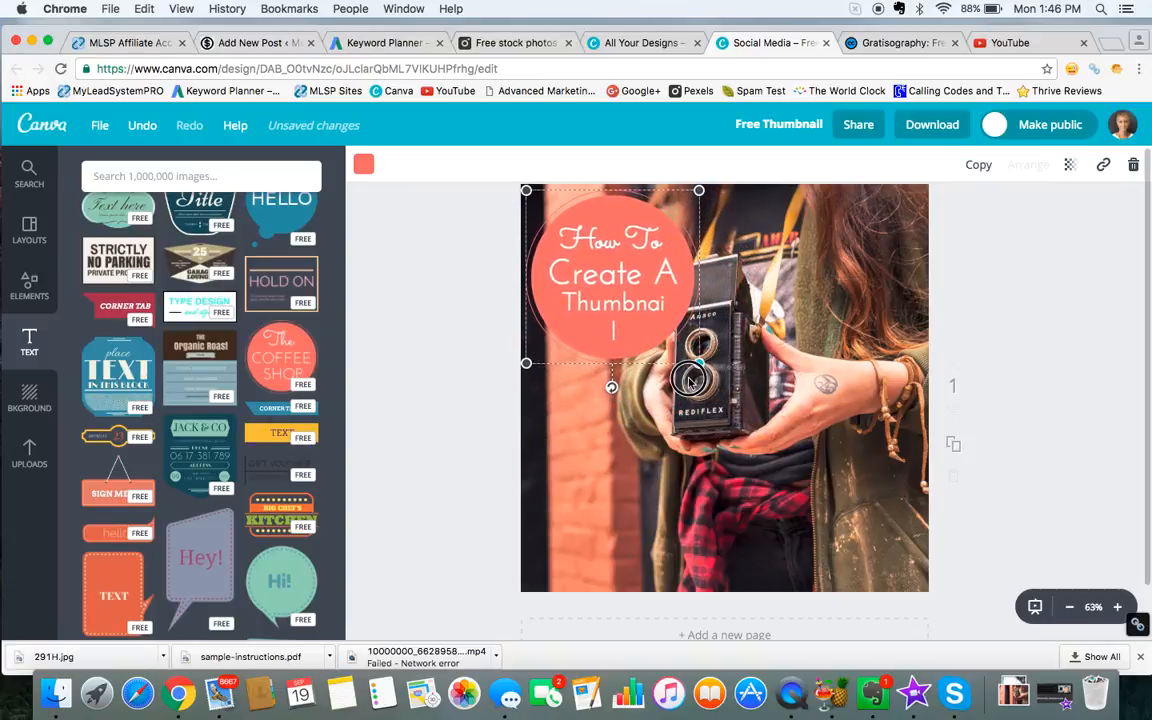
left_click_drag(689, 380, 660, 383)
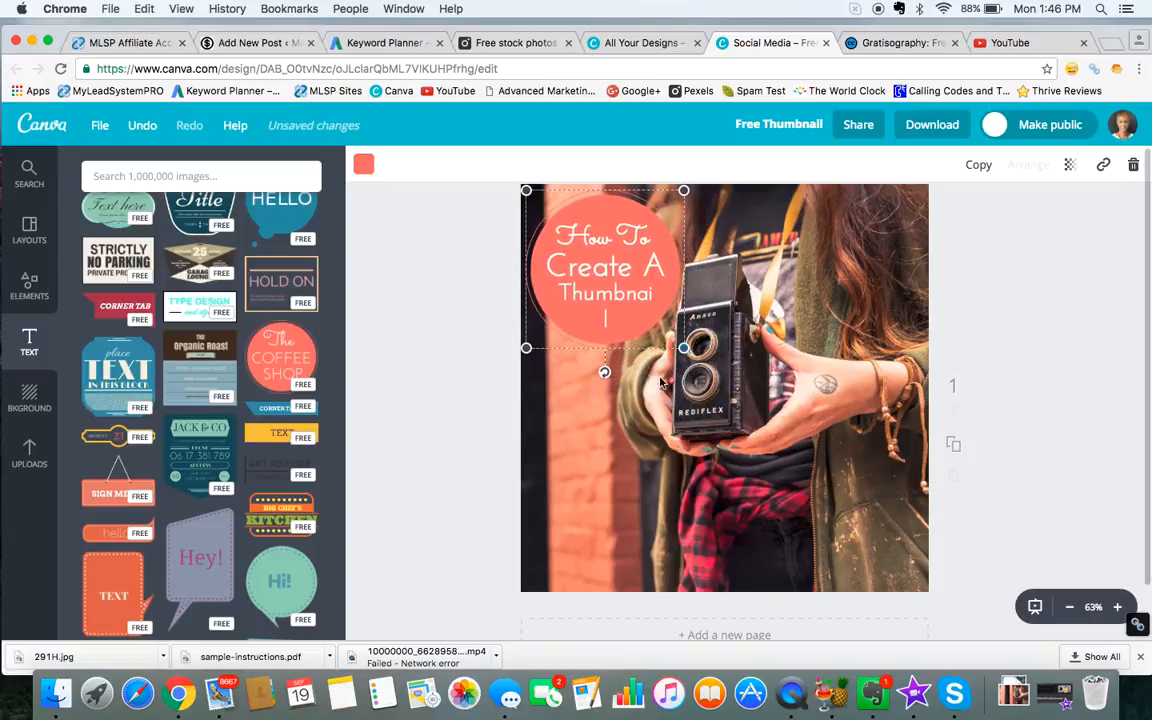
Step: Delete the coral badge and add a plain heading reading "How To Create A Thumbnail" instead
left_click(1132, 166)
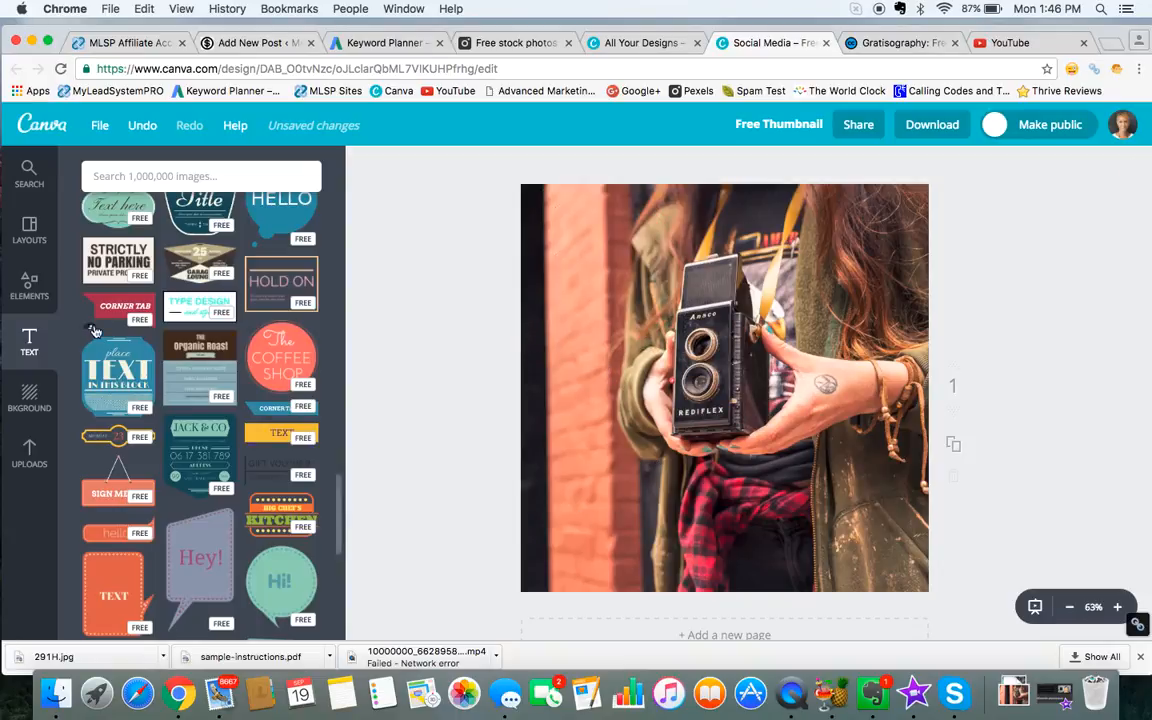
scroll(176, 272, "up", 10)
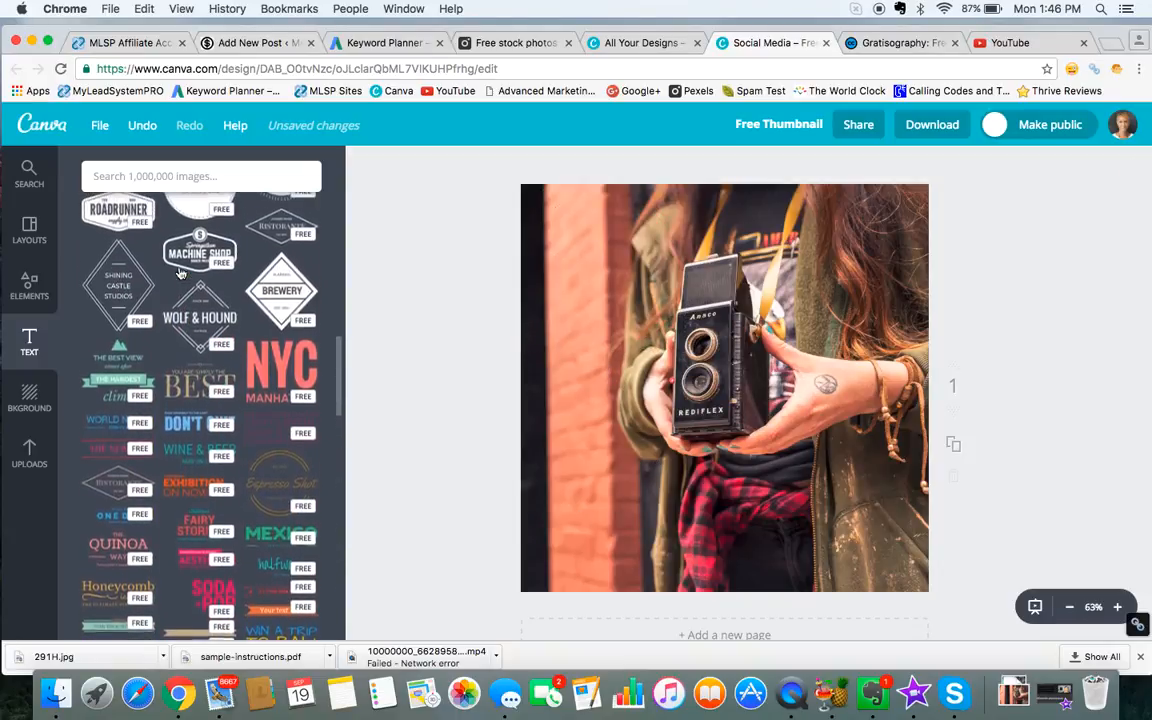
scroll(178, 272, "up", 15)
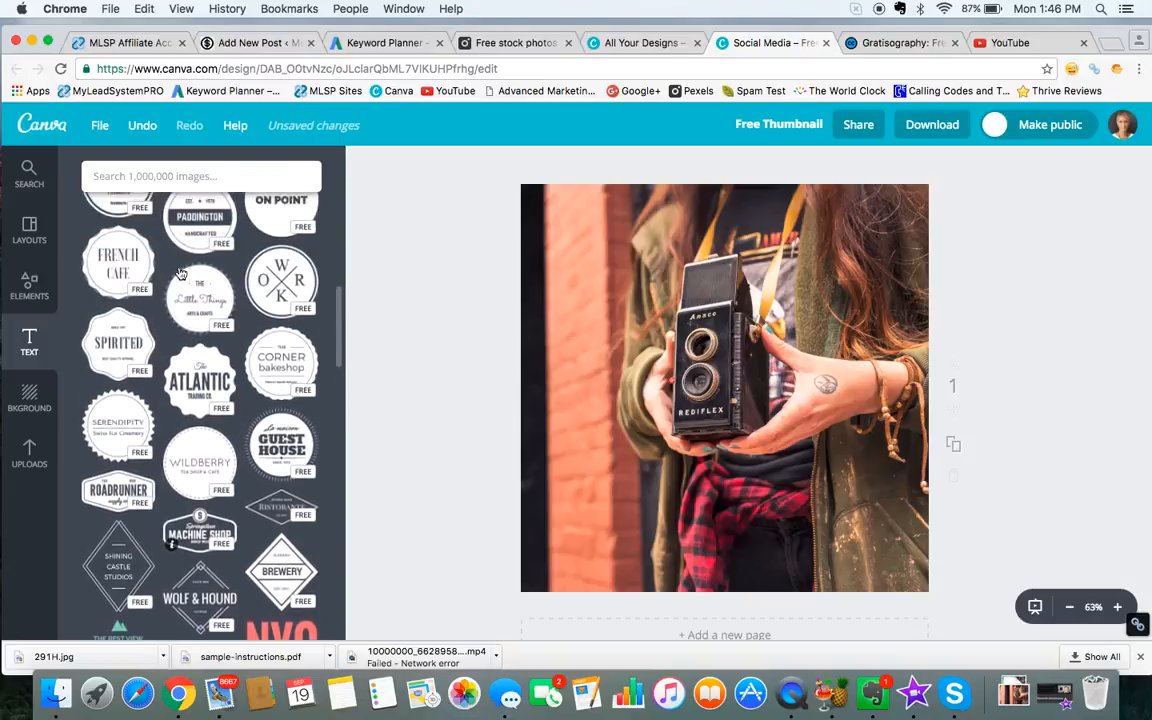
scroll(180, 272, "up", 2)
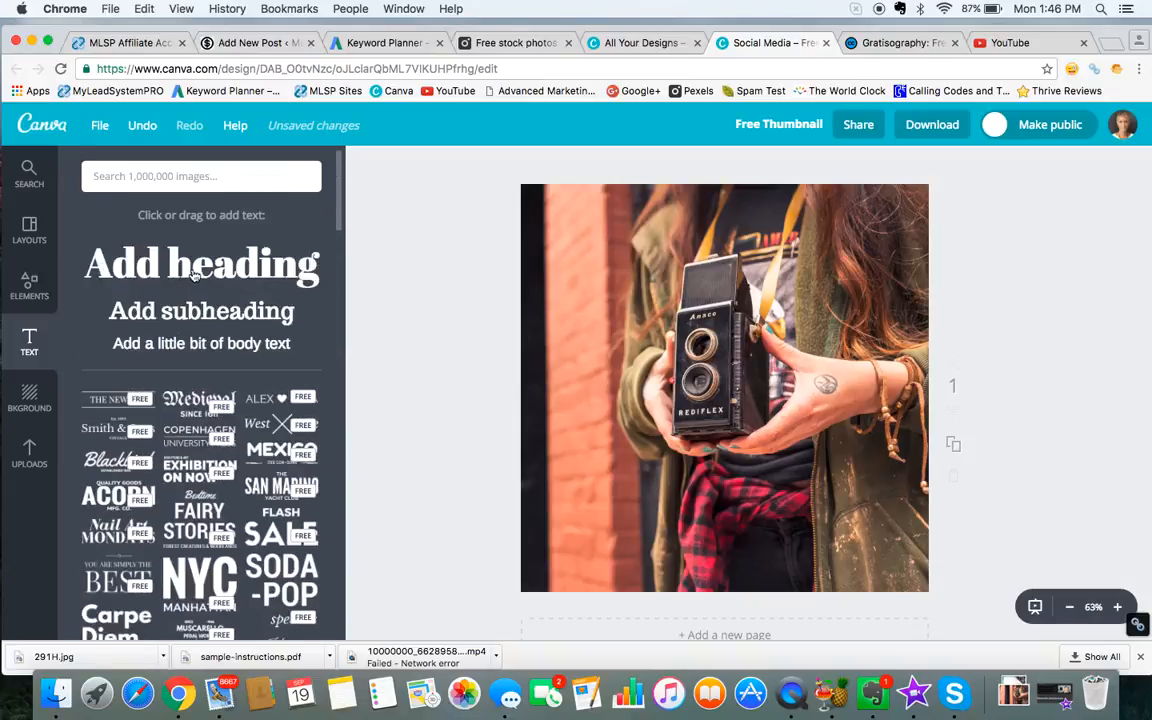
left_click_drag(193, 275, 708, 450)
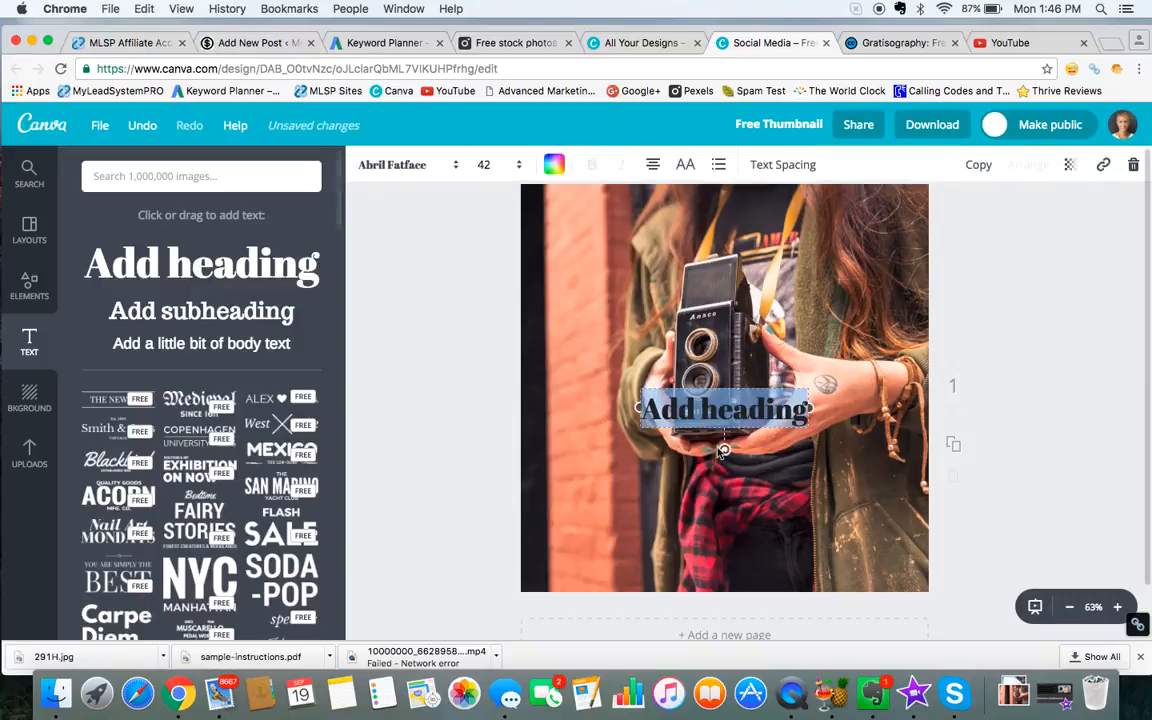
key("BackSpace")
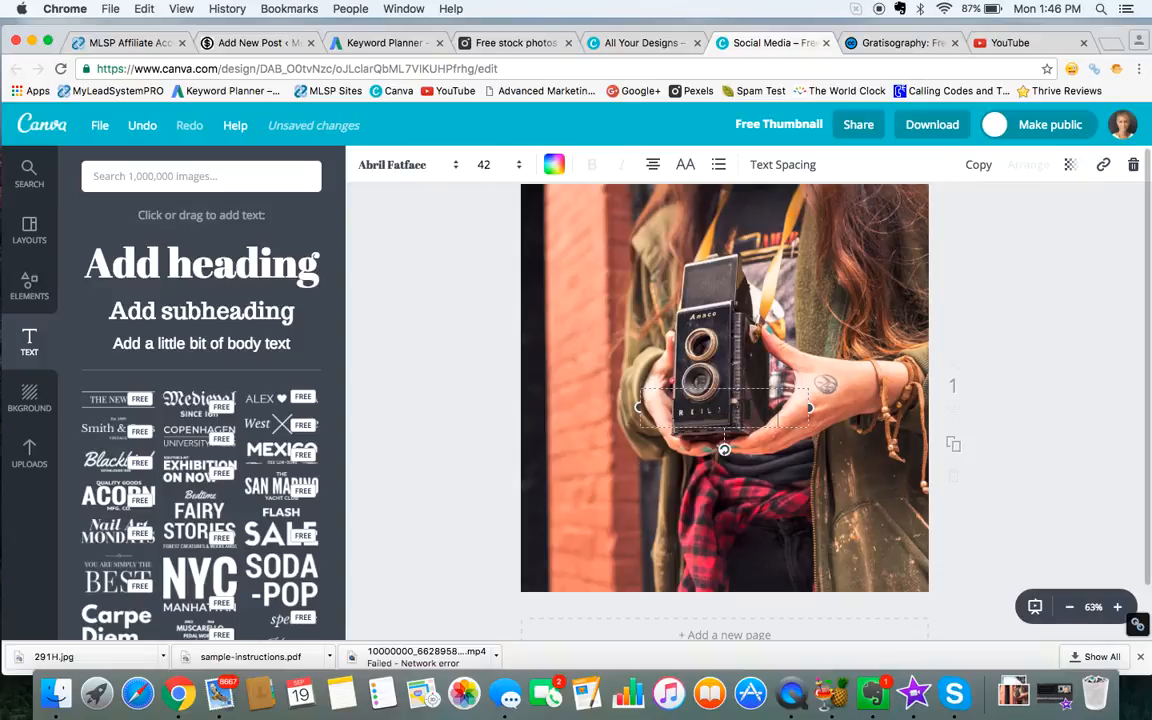
type("How to Create")
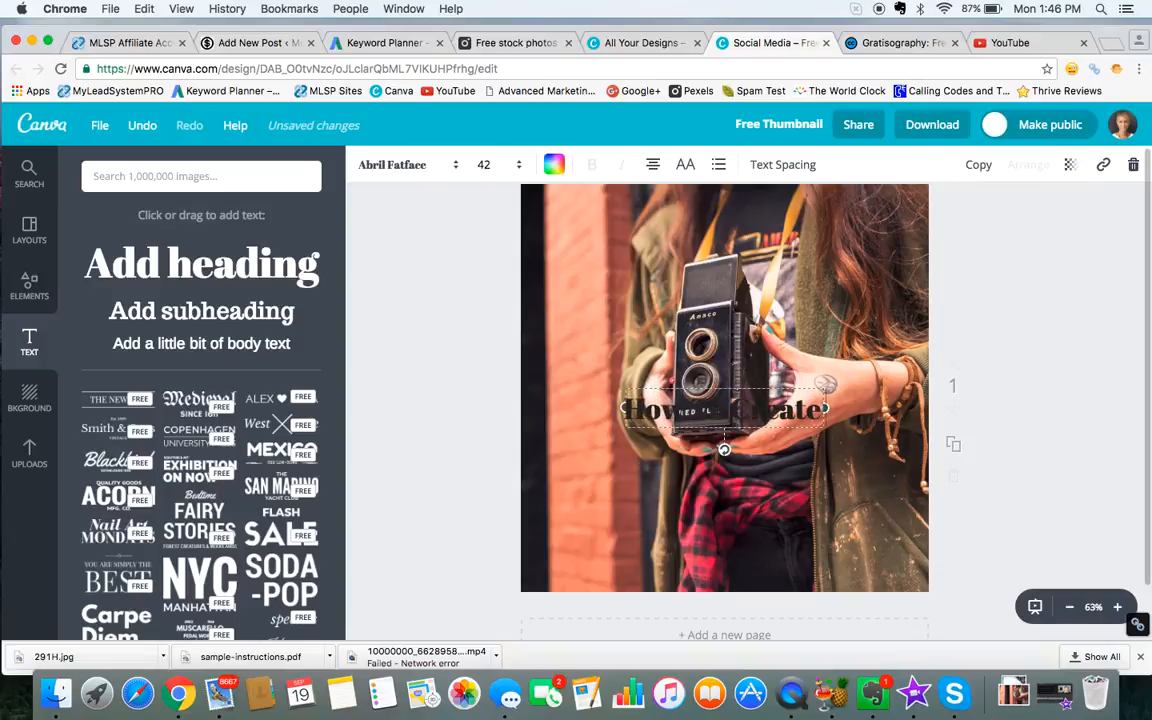
type(" A Thumb")
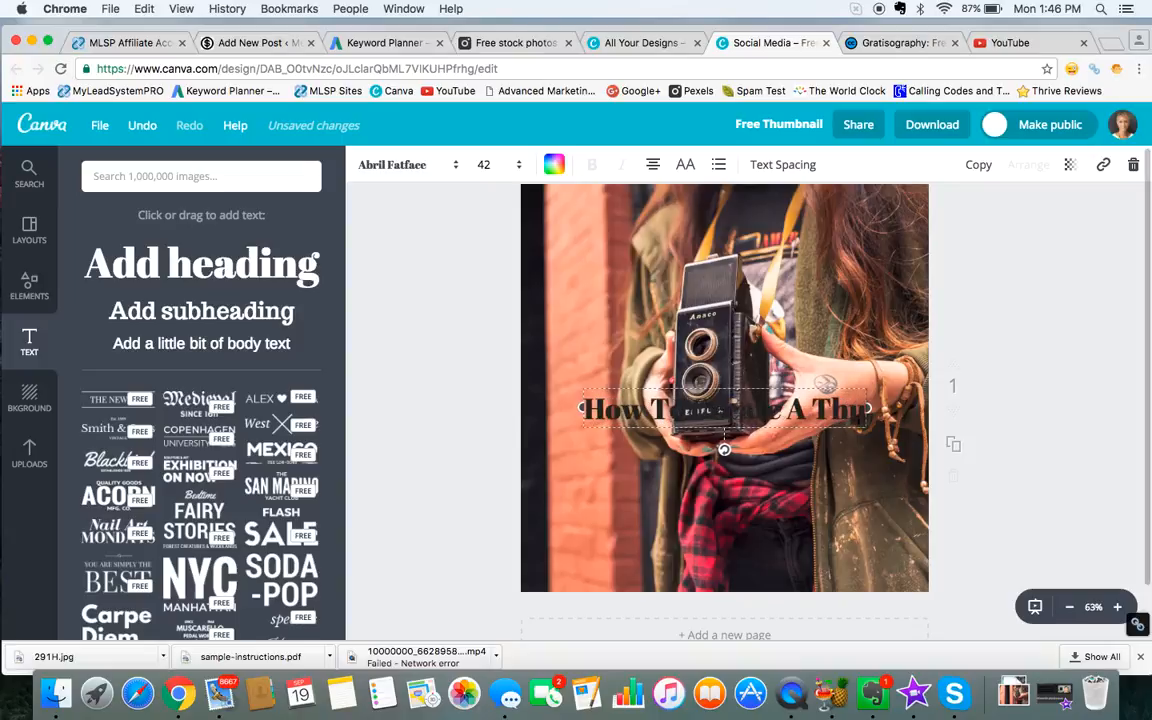
type("nai")
type("l")
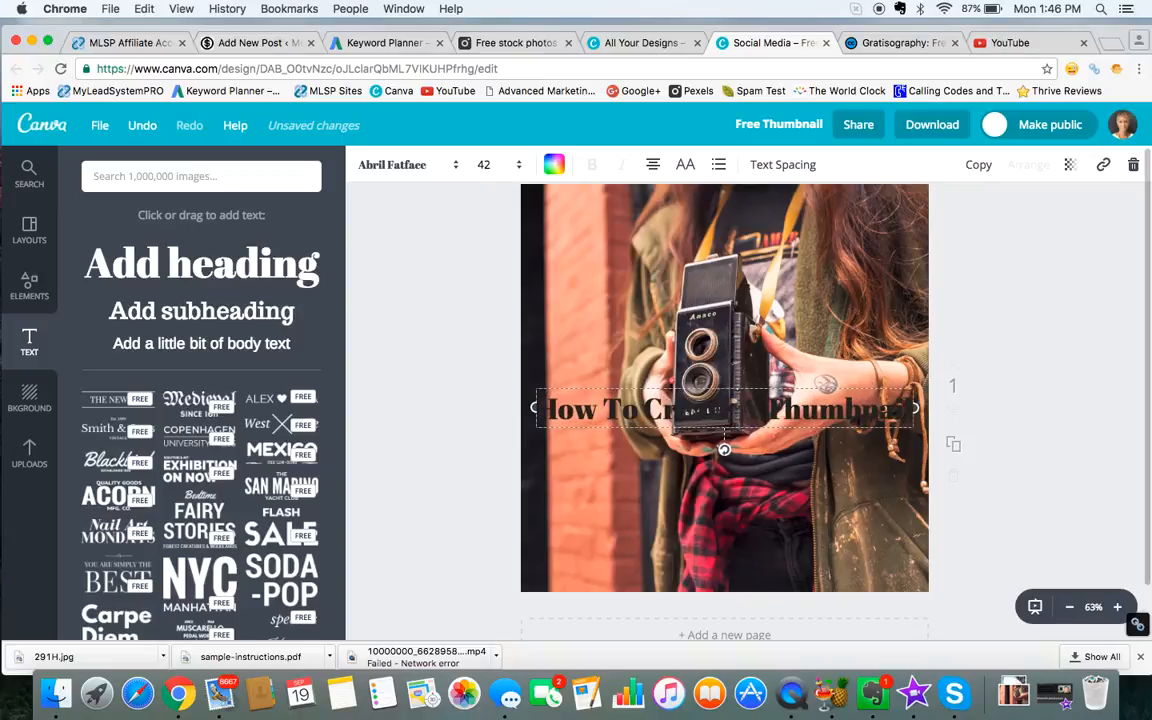
Step: Color the "How To Create A Thumbnail" heading white and move it above the camera near the photo's top edge
key("super+a")
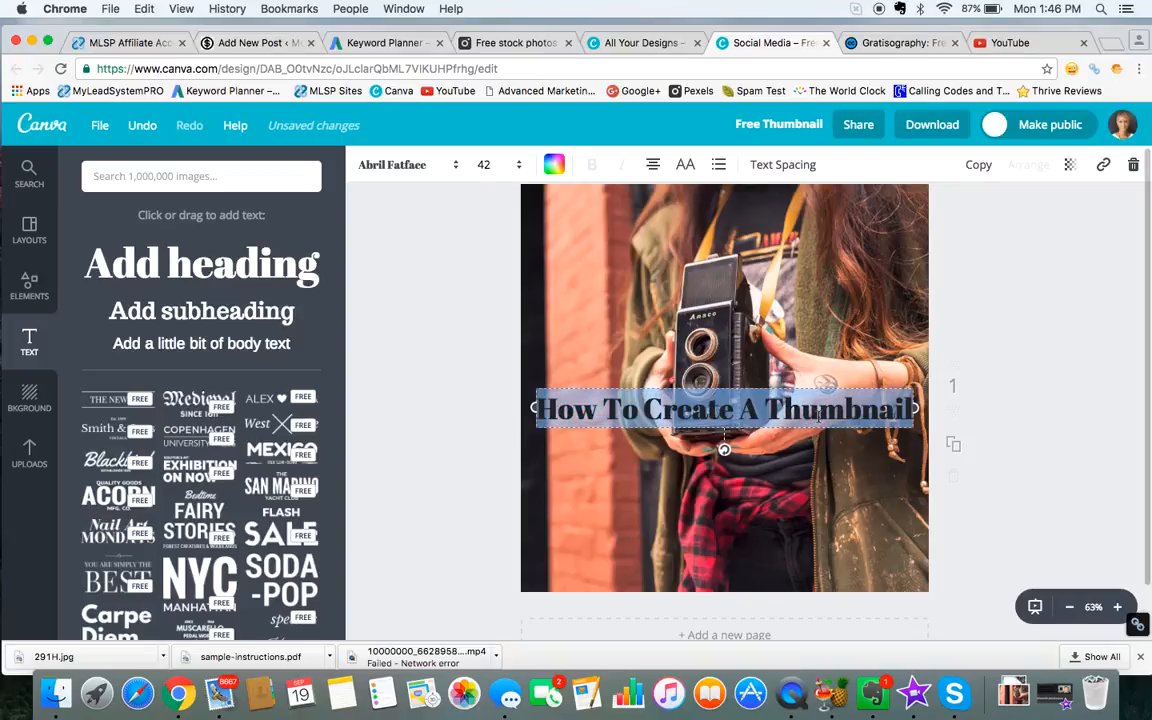
left_click(553, 166)
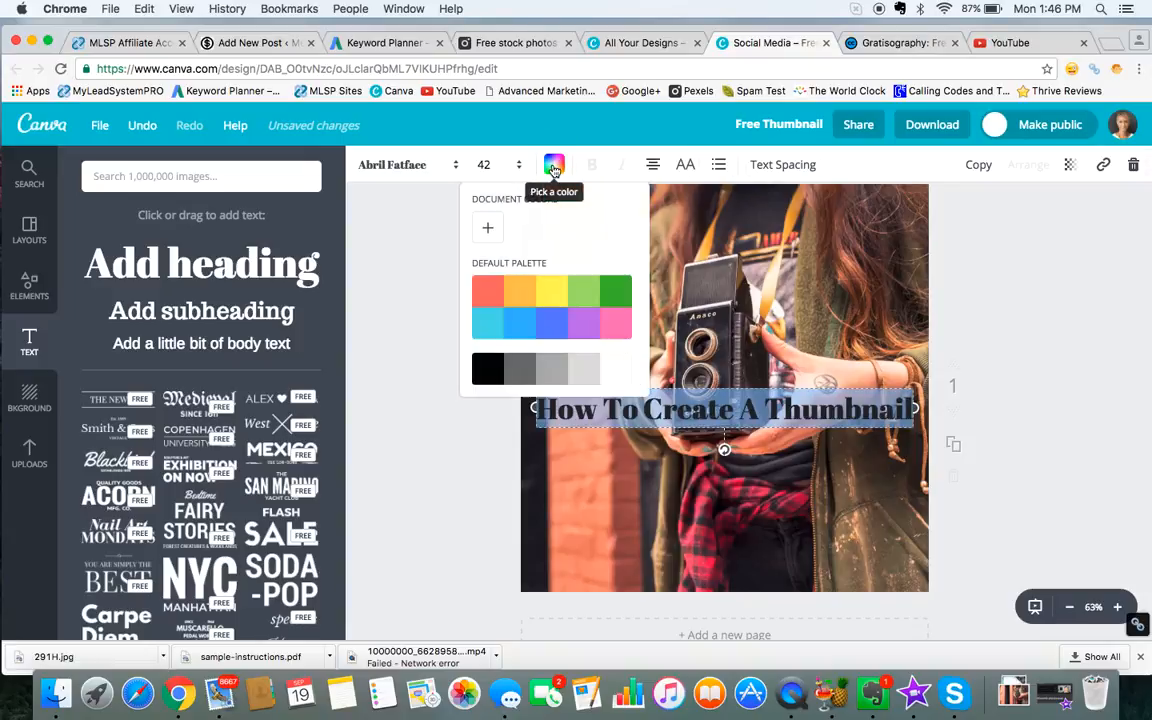
left_click(617, 370)
left_click(771, 477)
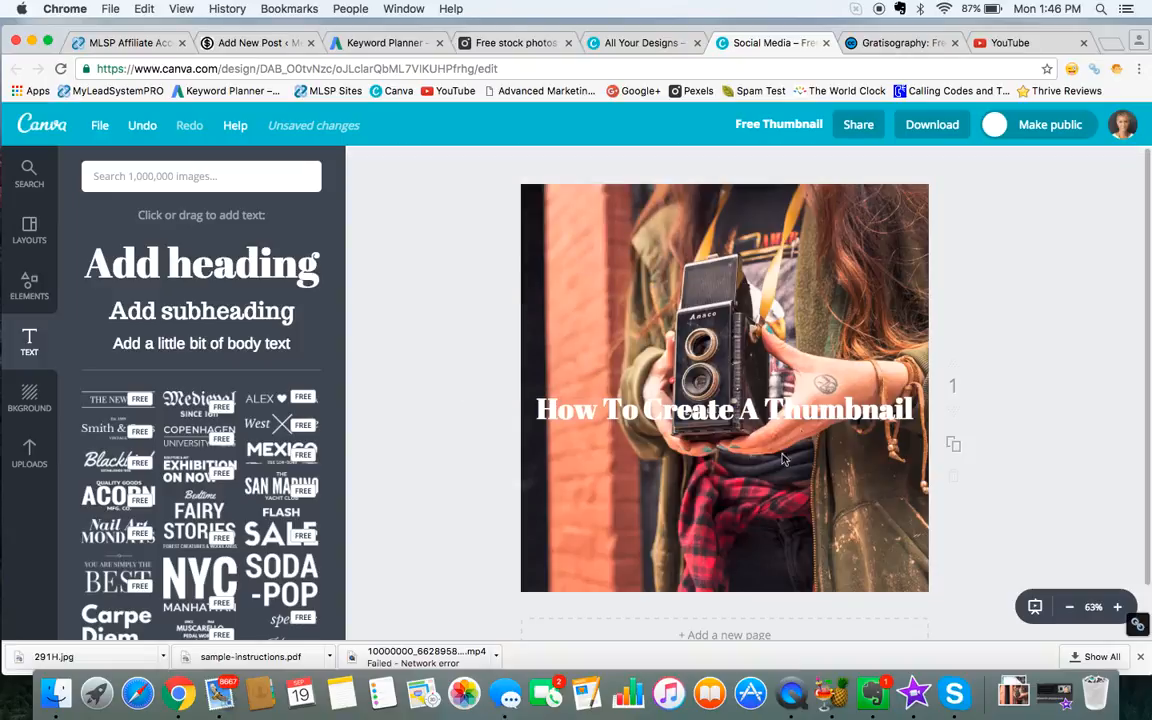
left_click_drag(795, 411, 785, 236)
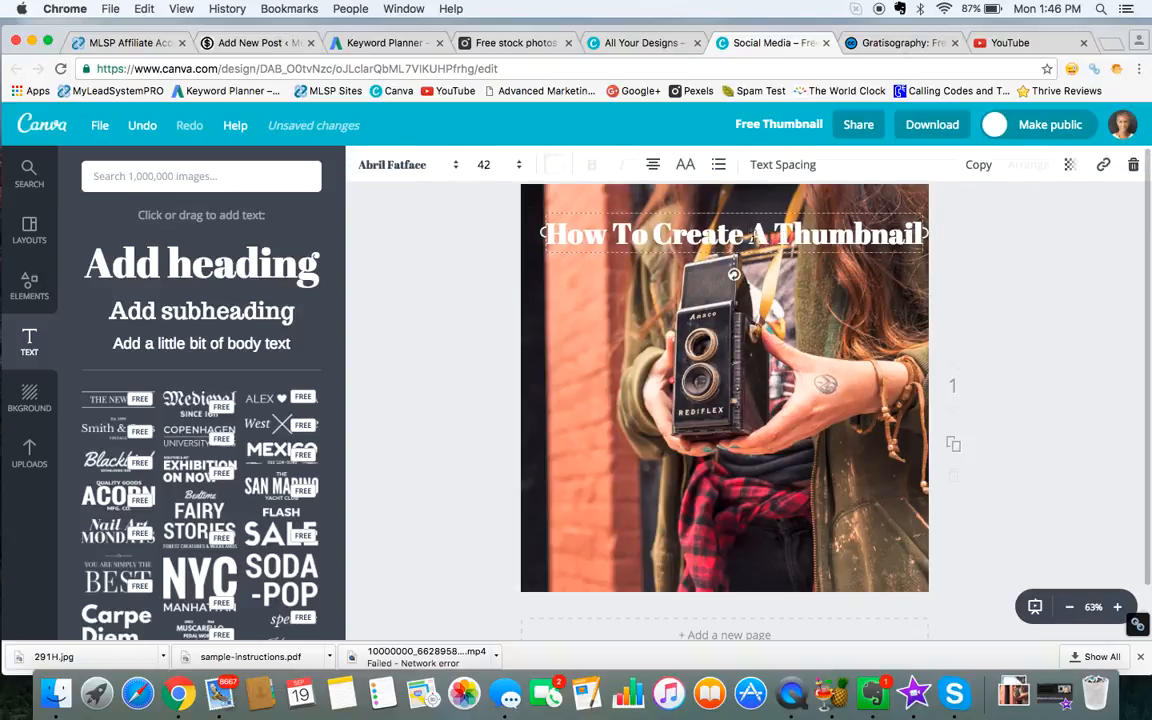
Step: Break the heading into two lines before "A Thumbnail" and set its font size to 64
key("Return")
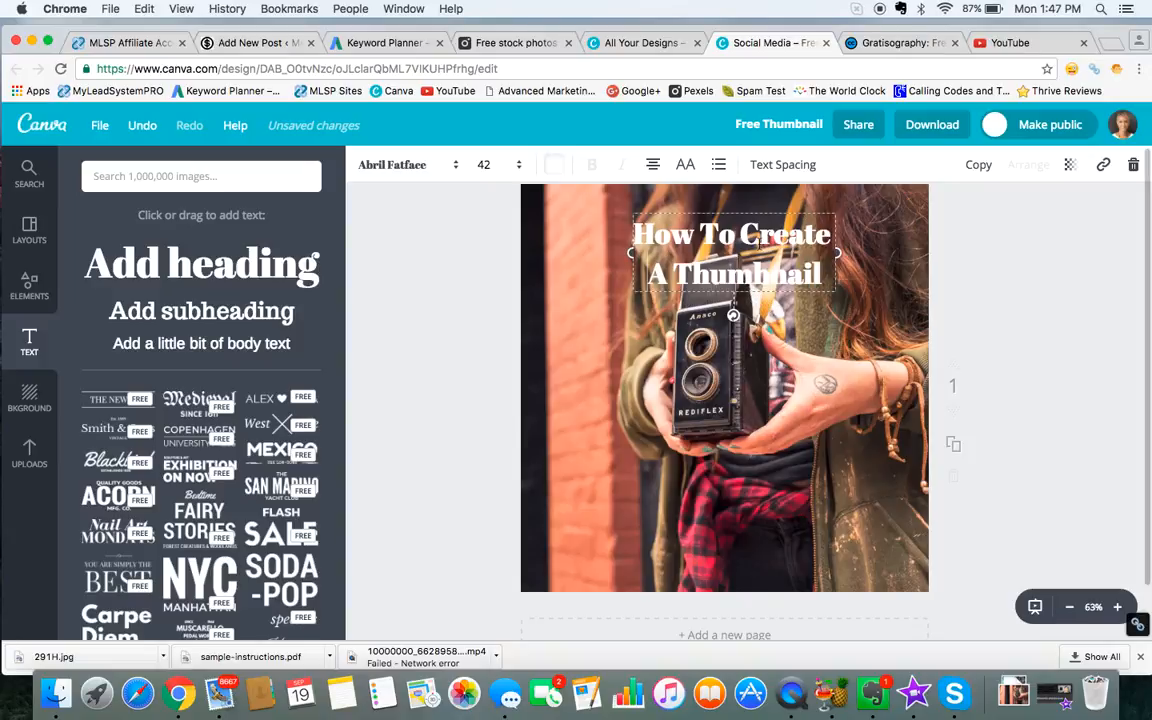
left_click_drag(781, 298, 535, 186)
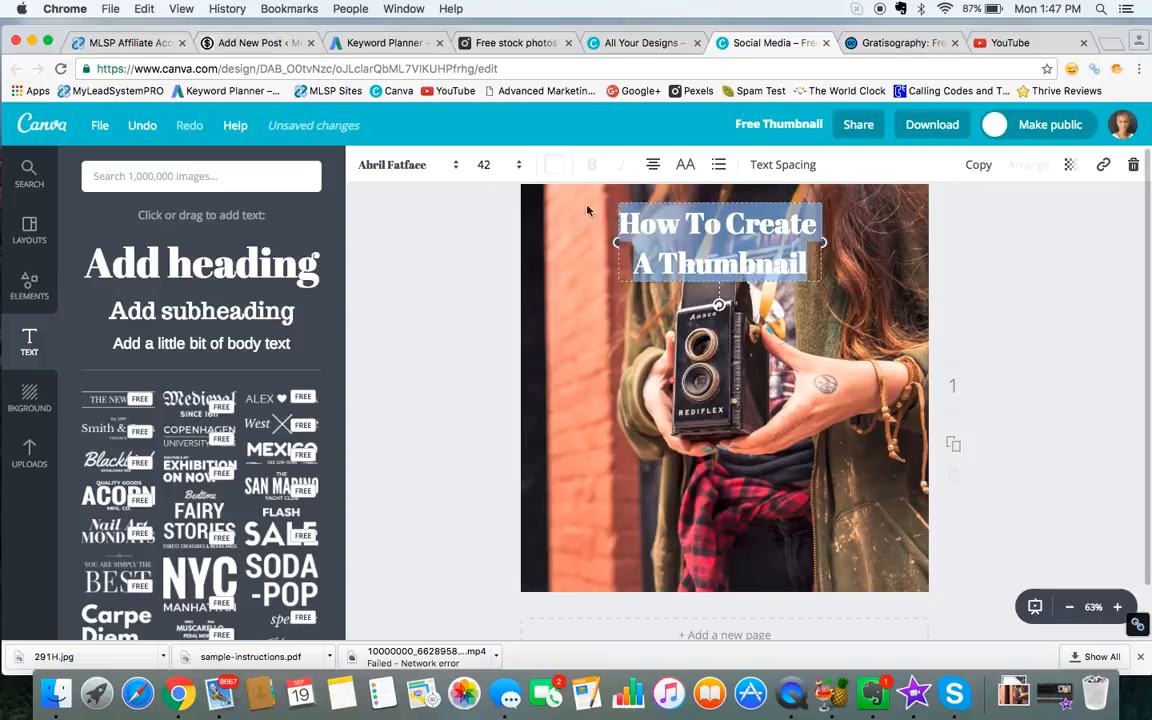
left_click(522, 167)
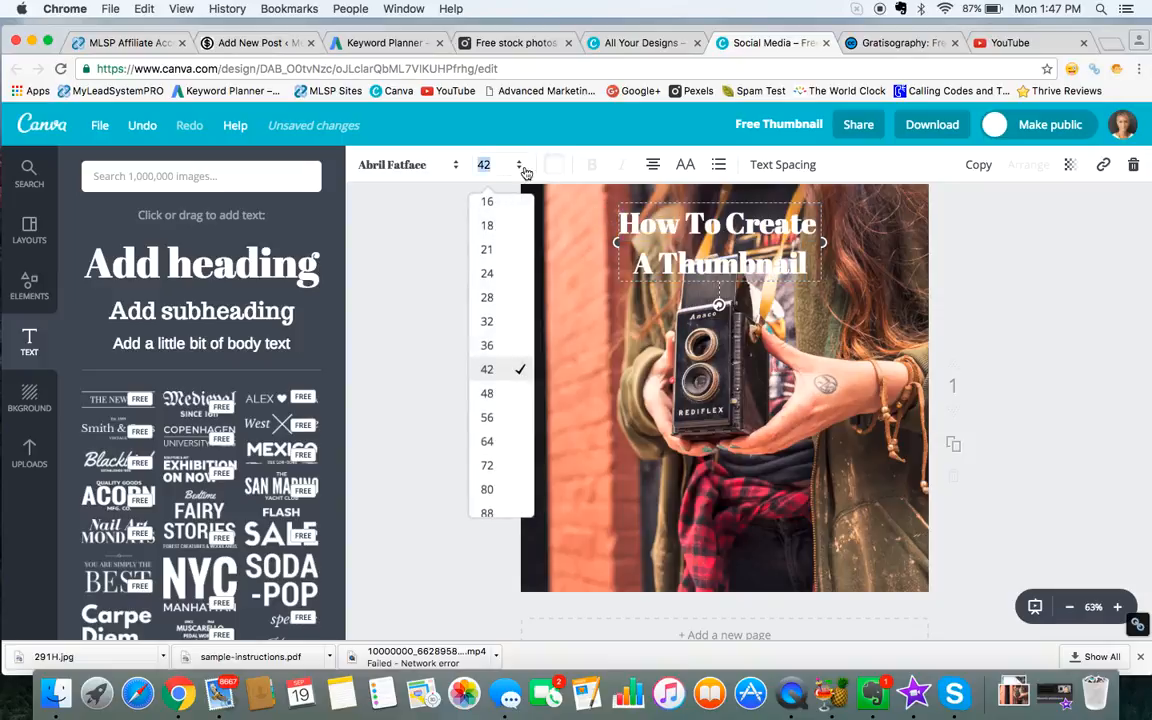
left_click(492, 418)
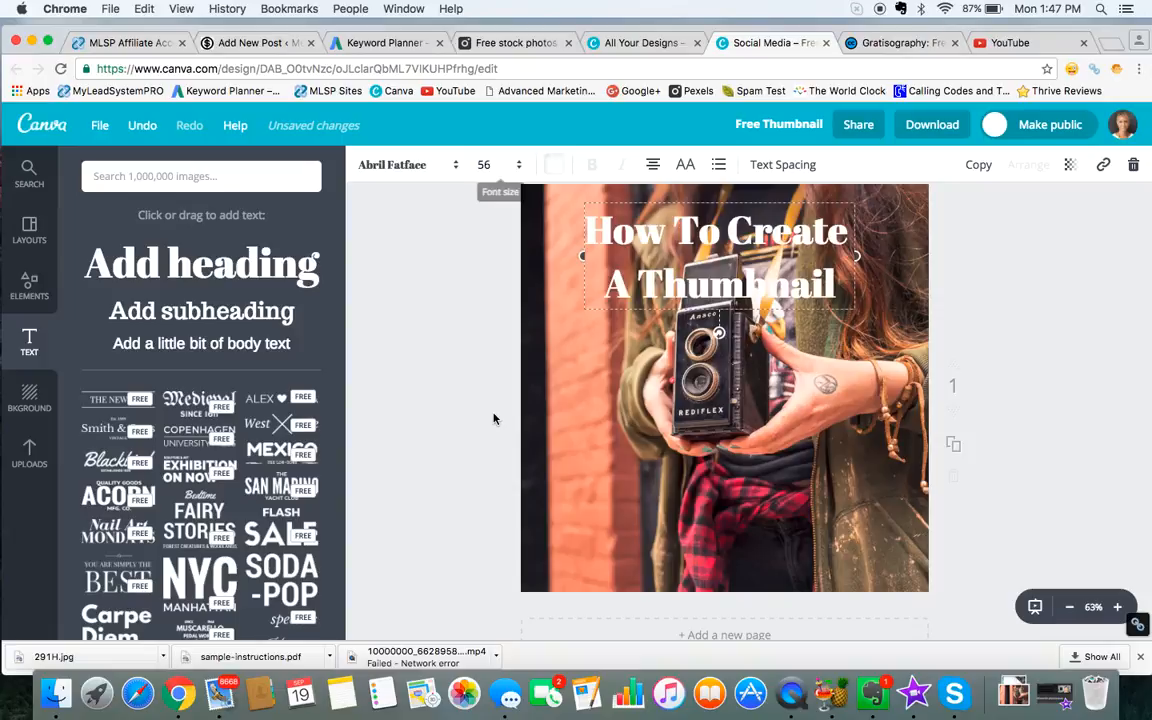
left_click(519, 167)
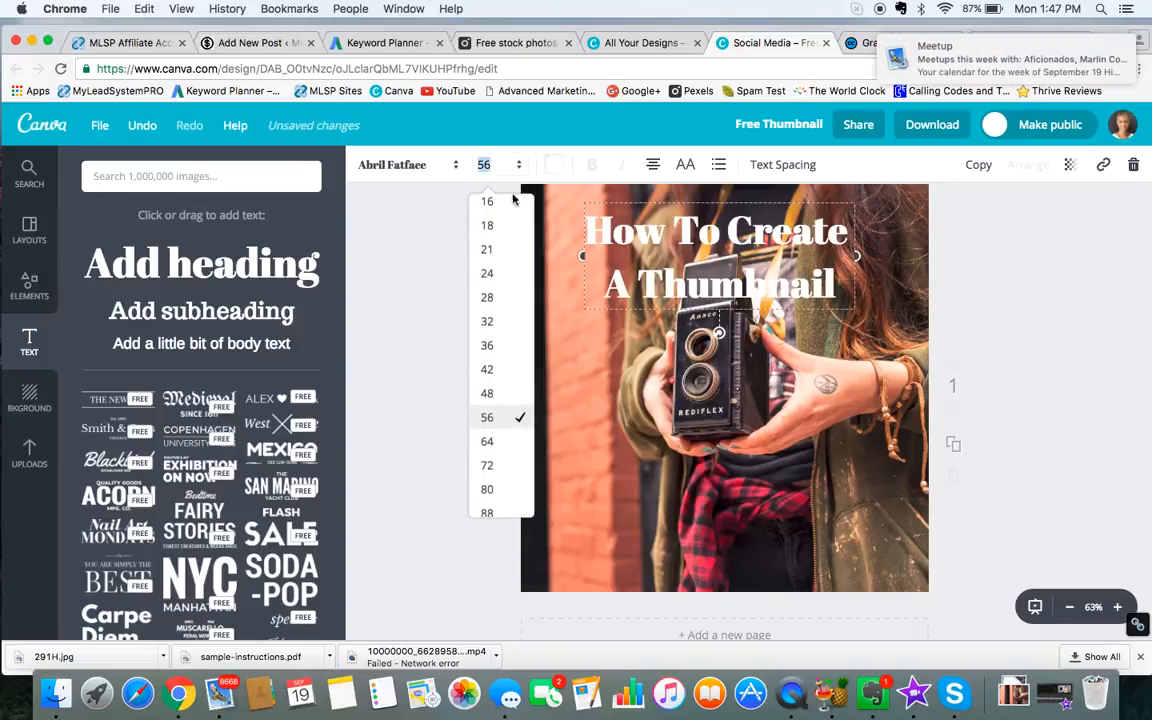
left_click(507, 443)
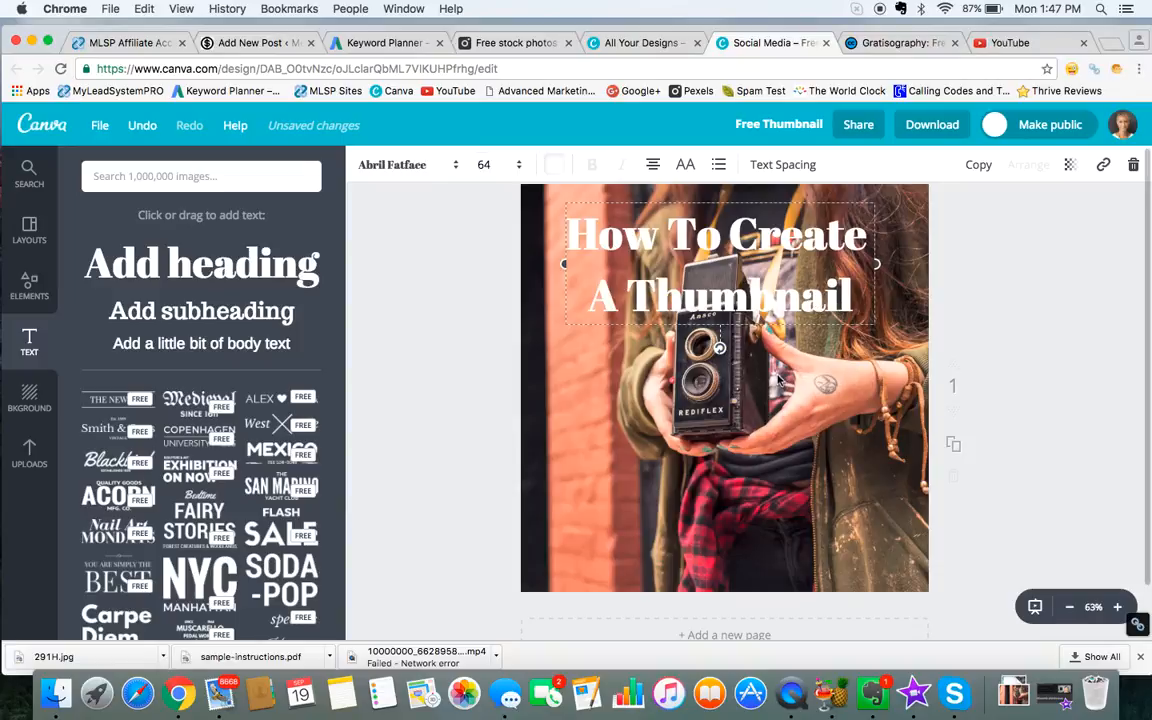
Step: Enlarge the background photo and reposition it so the camera sits right of center and the photo covers the whole page
left_click(716, 420)
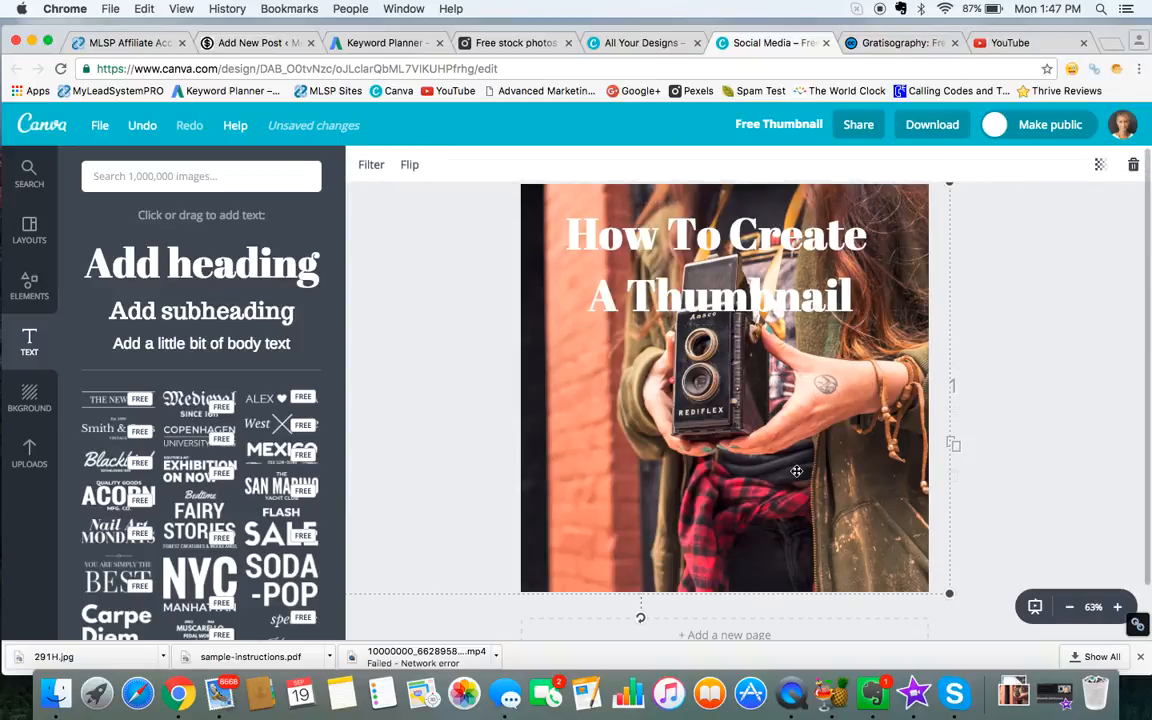
left_click_drag(796, 470, 712, 468)
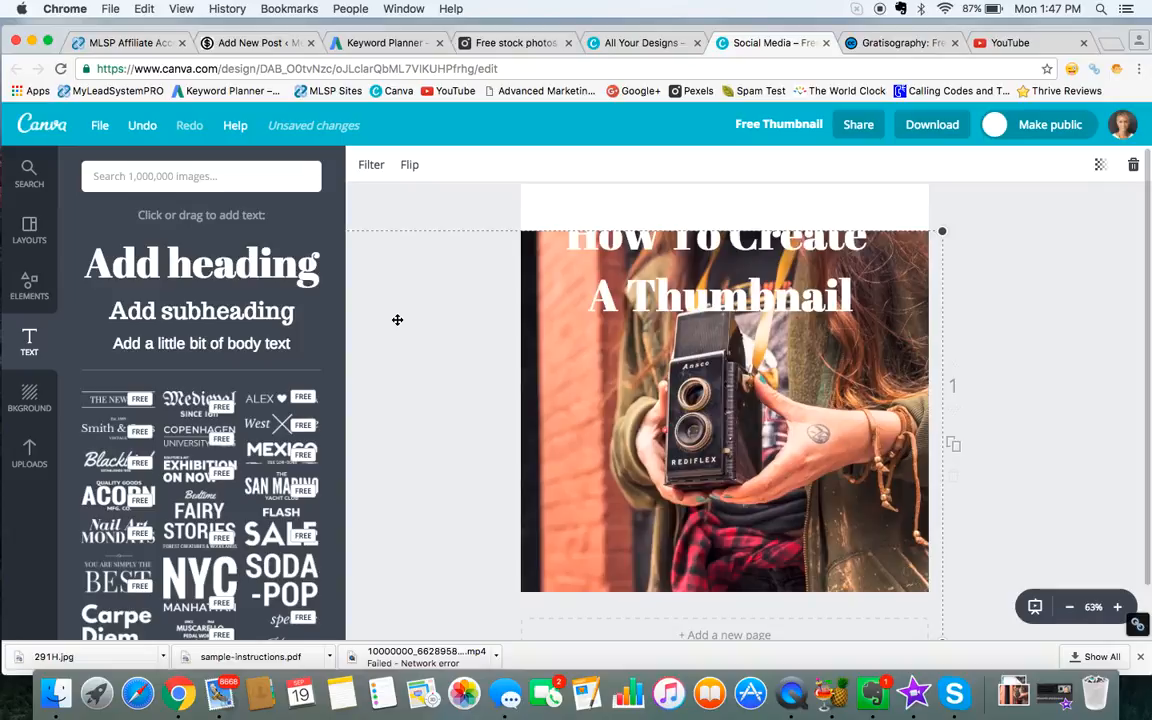
left_click_drag(427, 275, 548, 272)
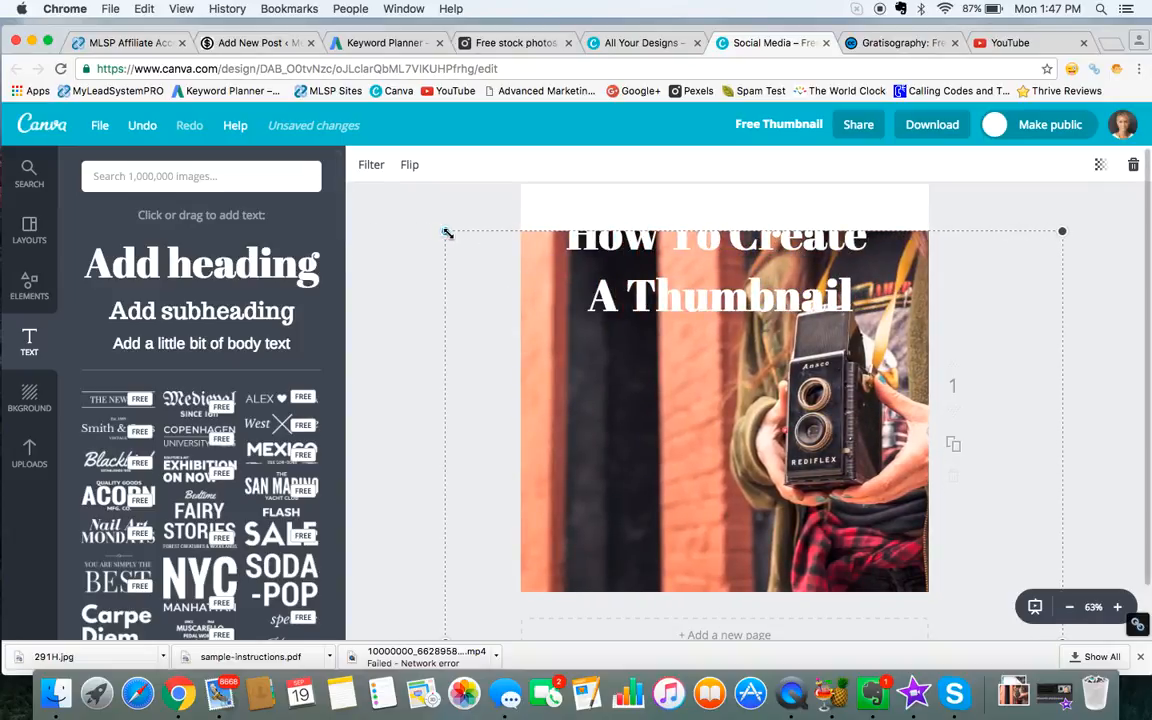
left_click_drag(445, 231, 341, 172)
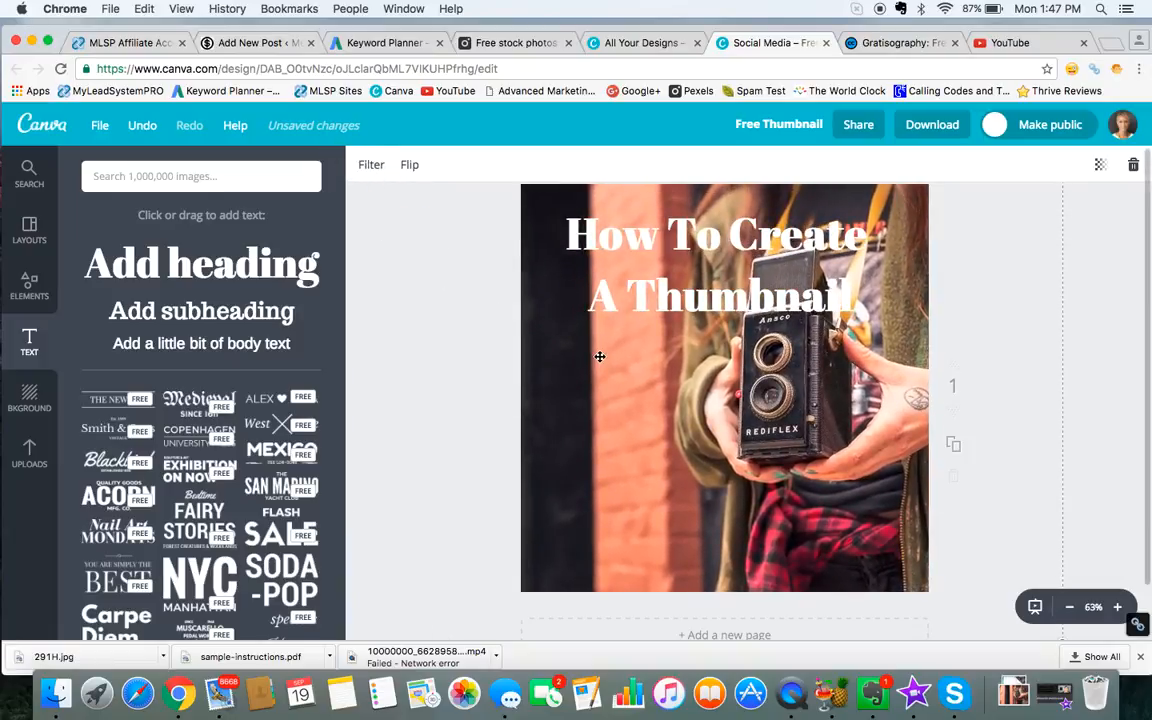
mouse_move(599, 359)
left_mouse_down()
mouse_move(584, 381)
mouse_move(614, 383)
mouse_move(615, 372)
left_mouse_up()
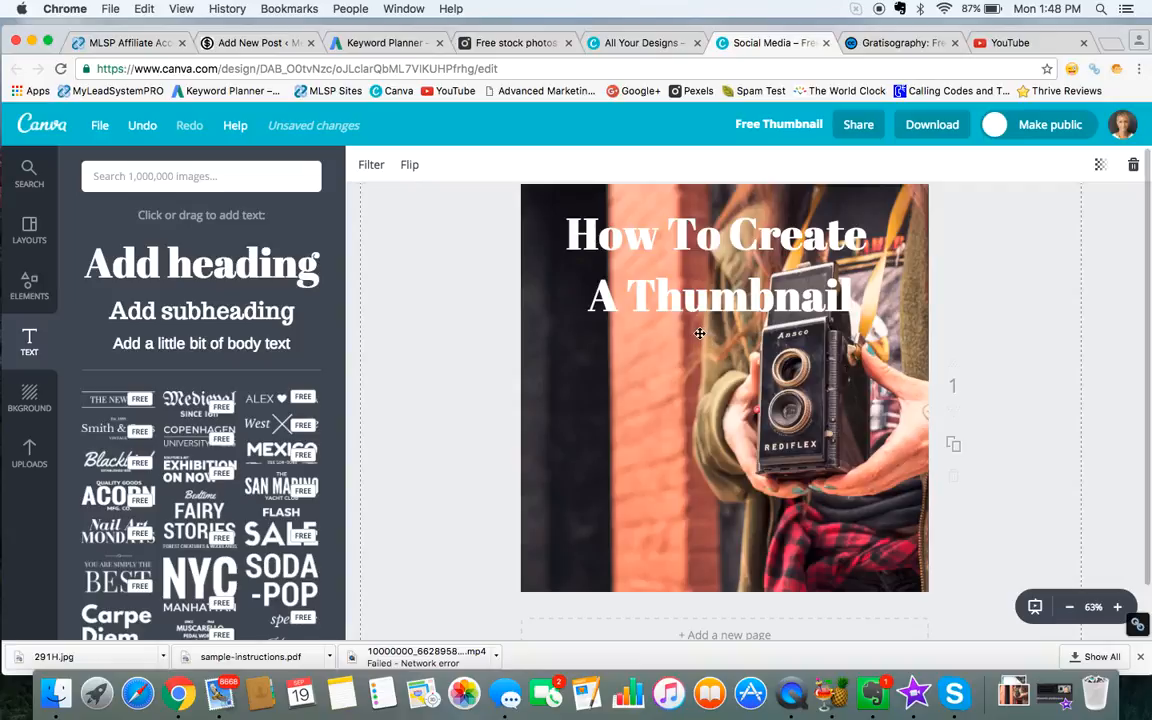
Step: Move the "How To Create A Thumbnail" heading slightly up and toward the photo's left edge
left_click(716, 283)
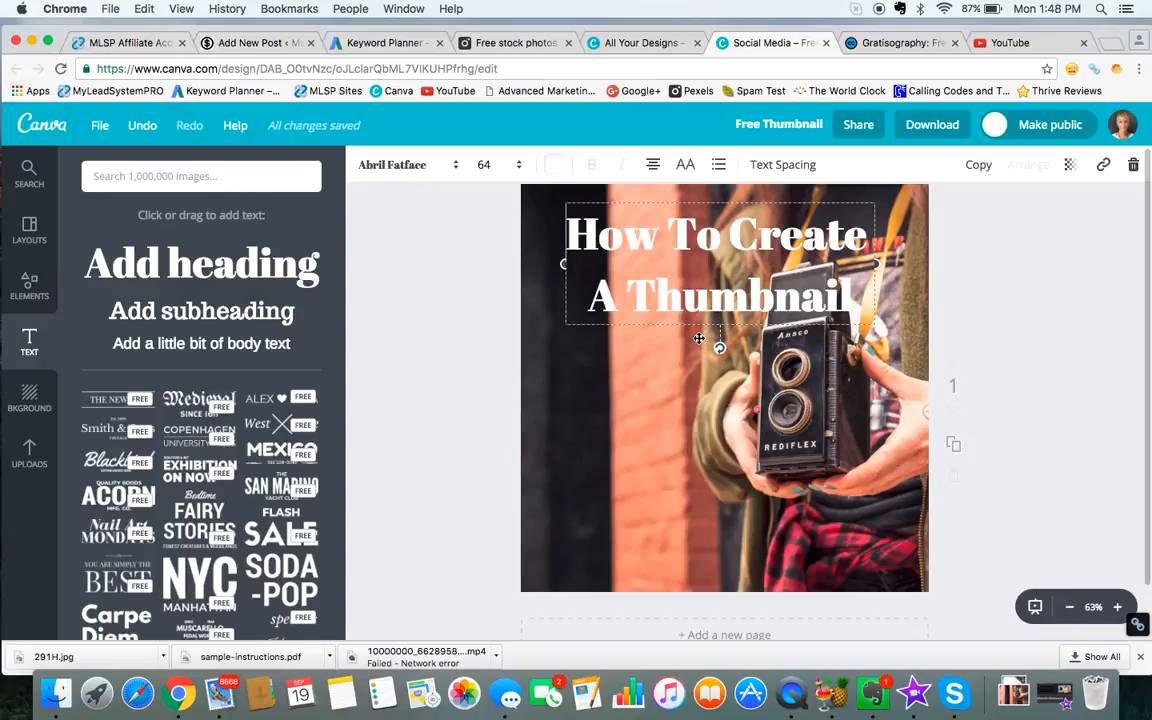
left_click_drag(698, 337, 673, 327)
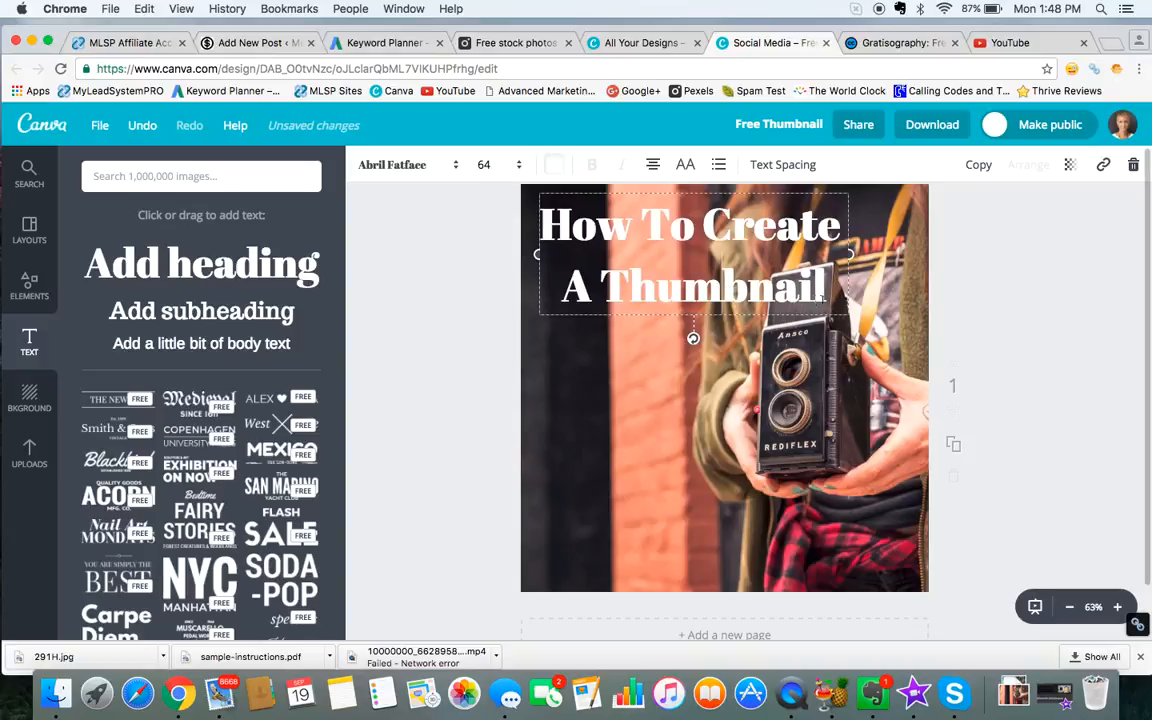
Step: Try coral, orange, turquoise and green on the whole heading and return its text color to white
left_click_drag(758, 283, 541, 226)
left_click(555, 166)
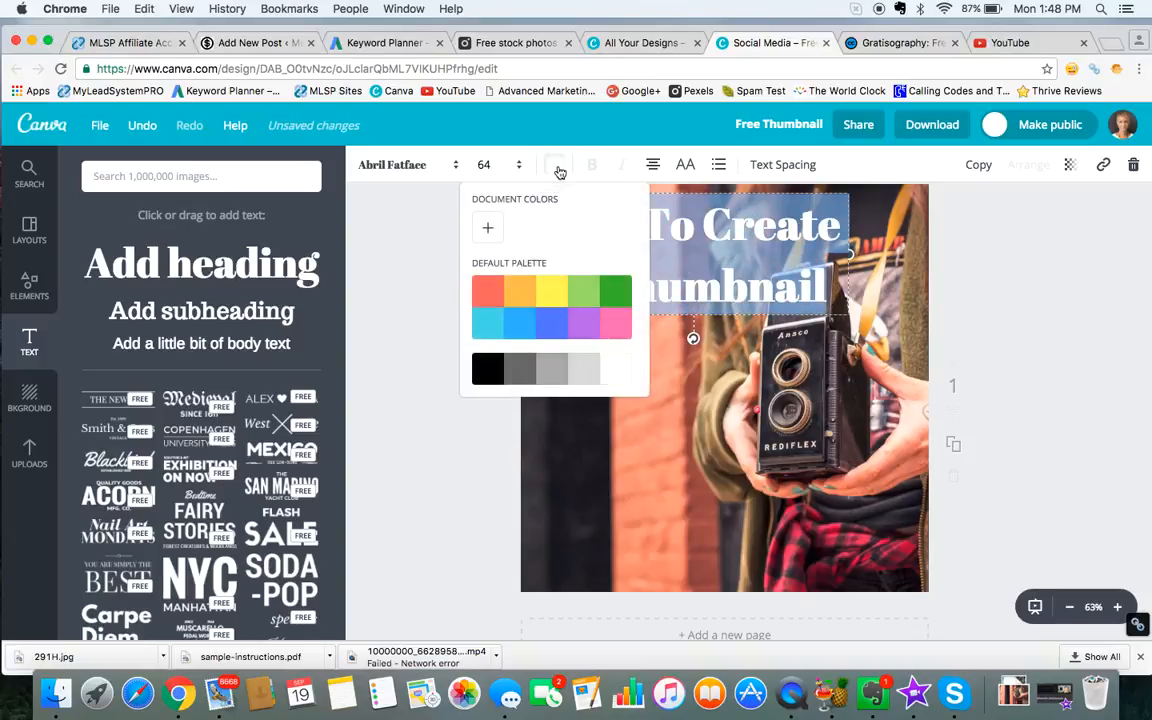
left_click(489, 299)
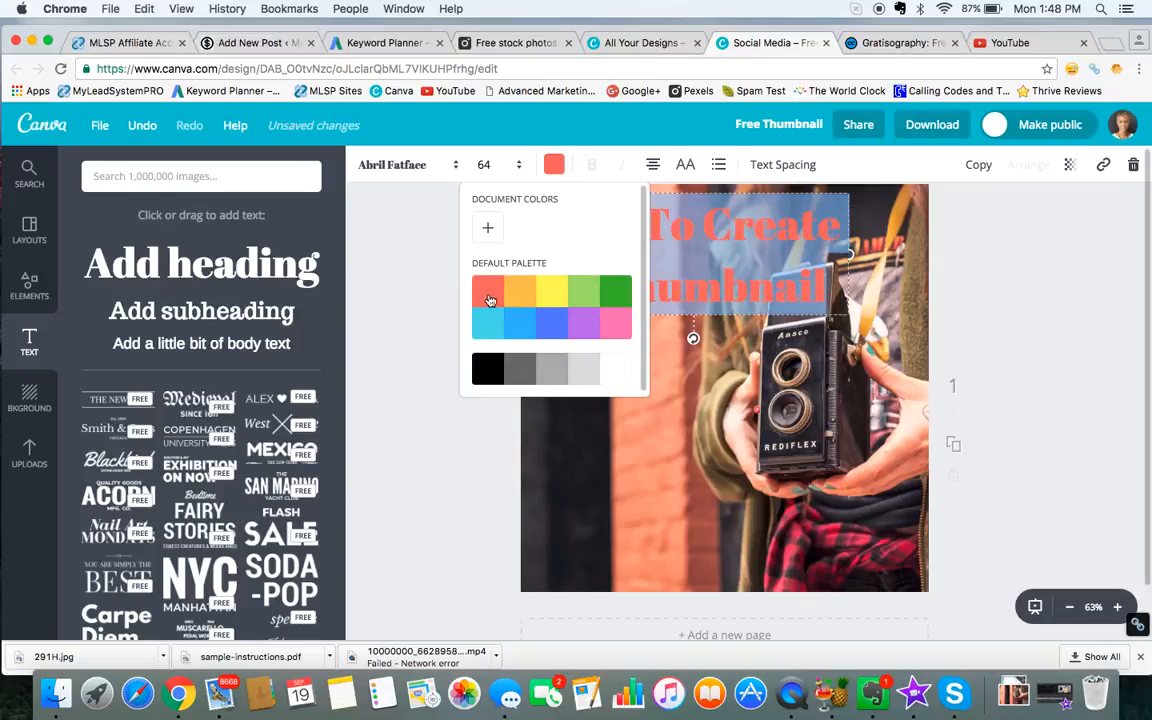
left_click(519, 291)
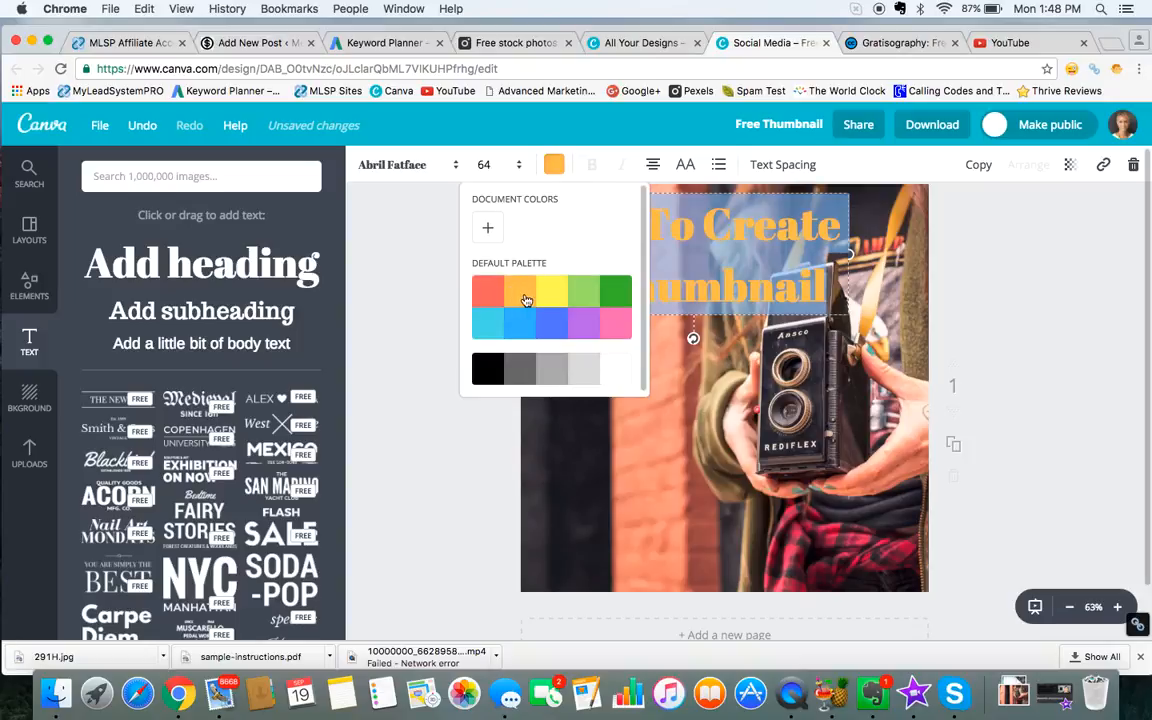
left_click(492, 334)
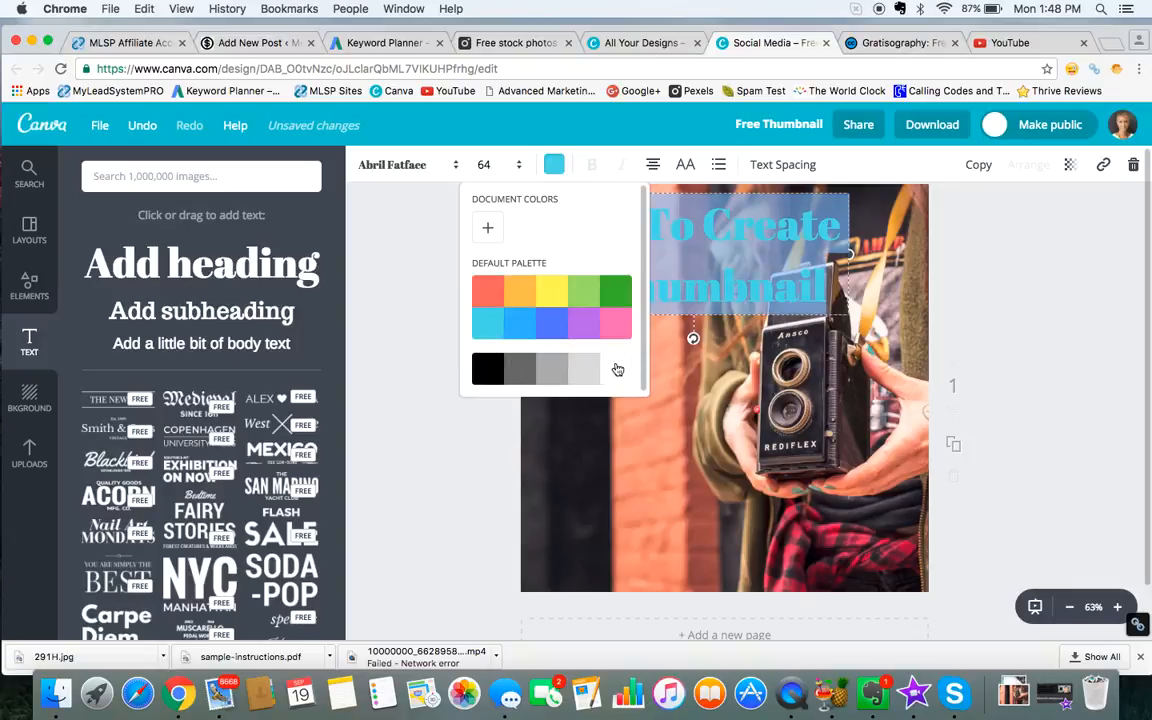
left_click(614, 298)
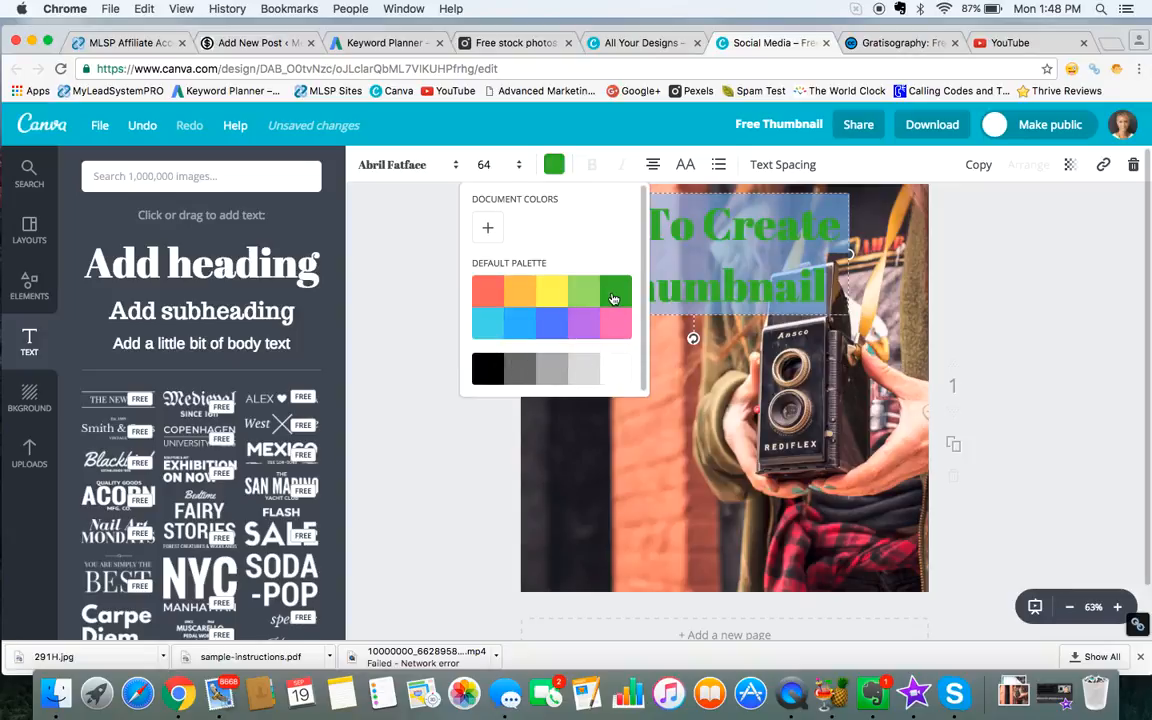
left_click(618, 374)
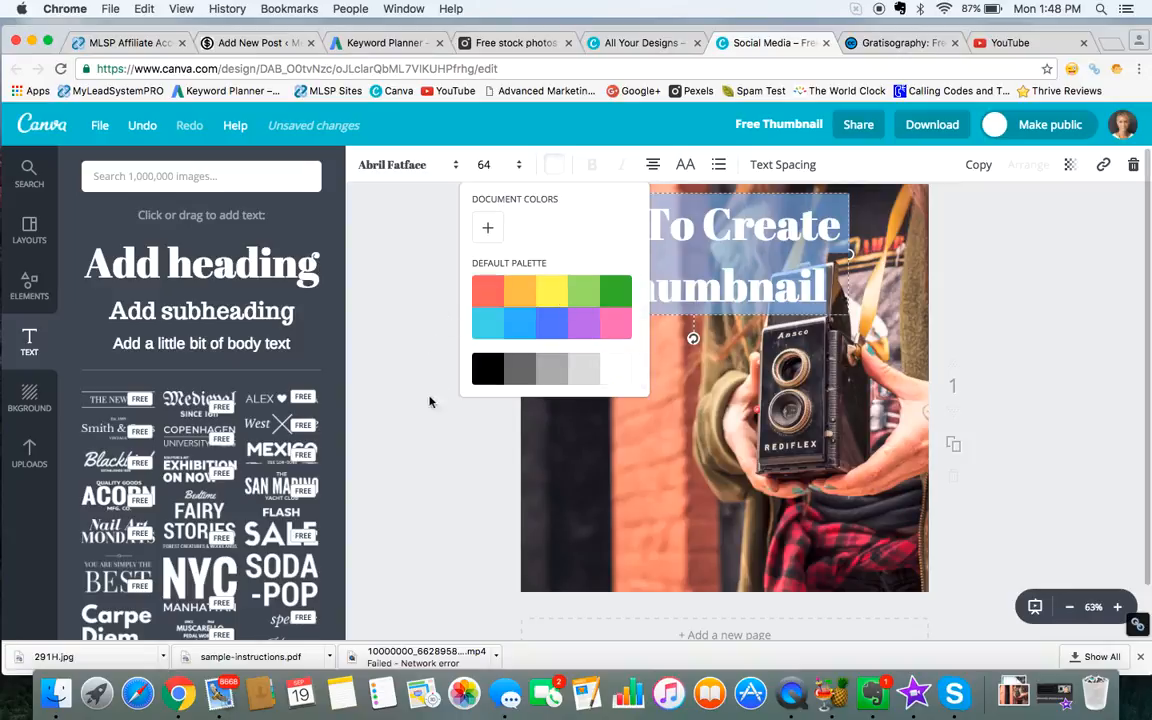
left_click(639, 462)
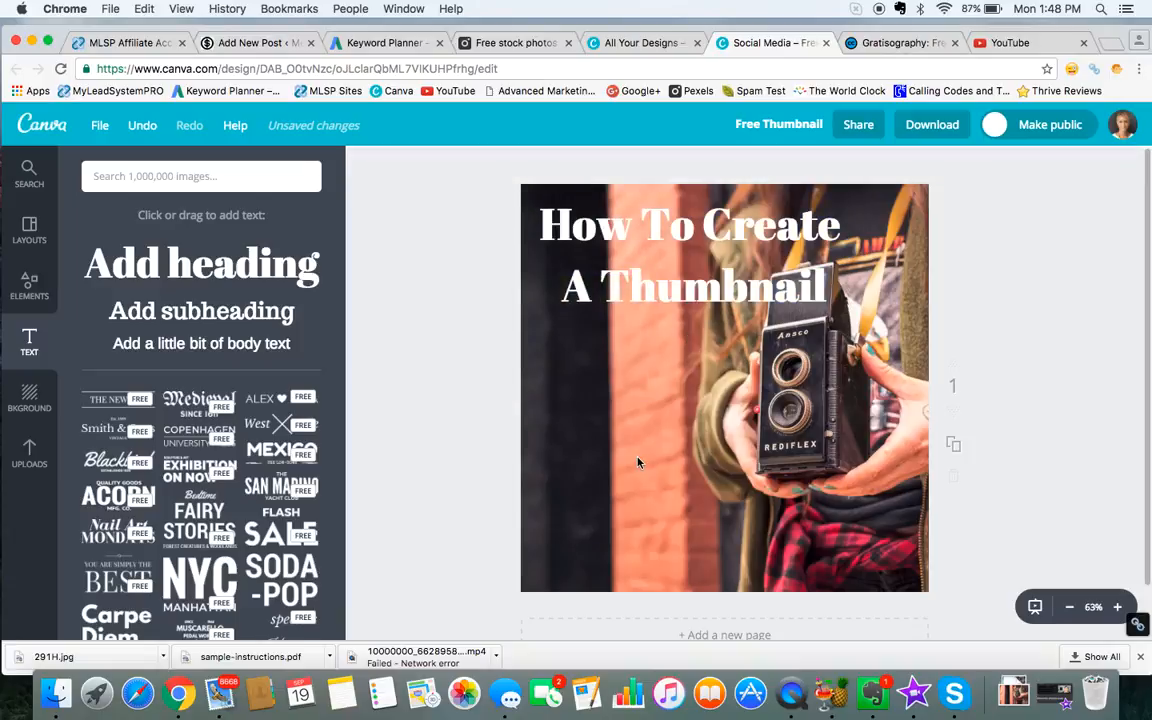
Step: Shift the heading horizontally back to about the middle of the photo's width and deselect it
left_click(692, 292)
left_click_drag(663, 324, 699, 326)
left_click(652, 404)
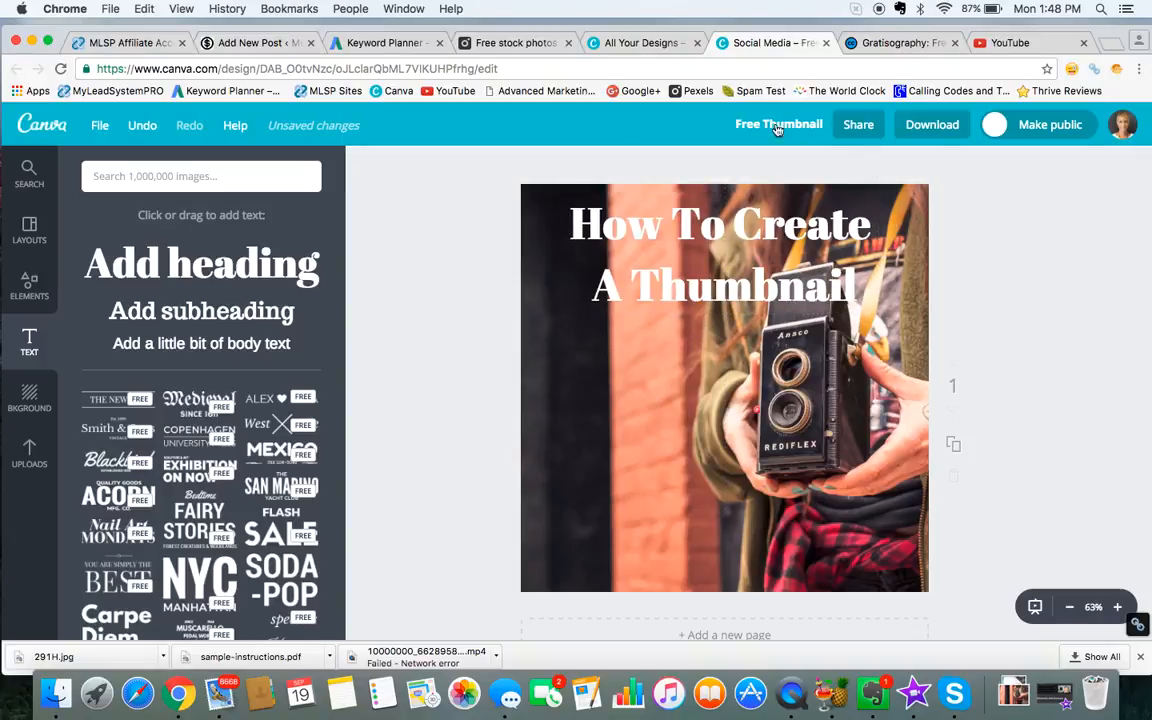
Step: Download the design as a JPG image for web and switch to the video's edit page on YouTube
left_click(935, 130)
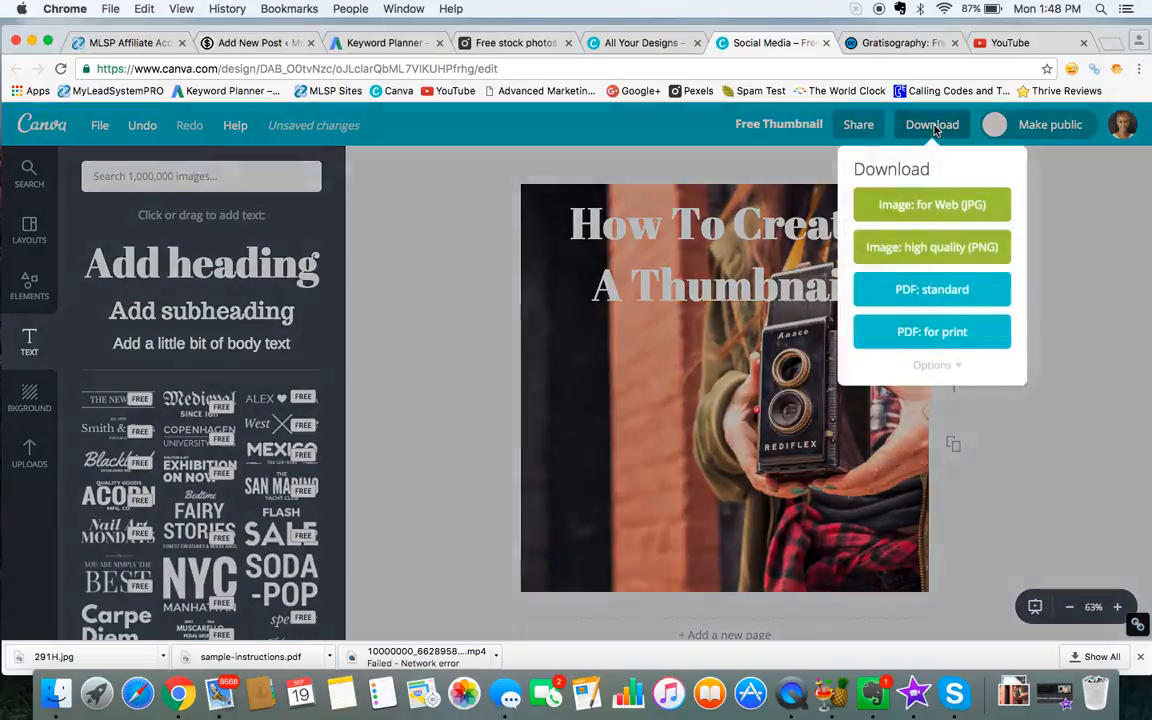
left_click(940, 207)
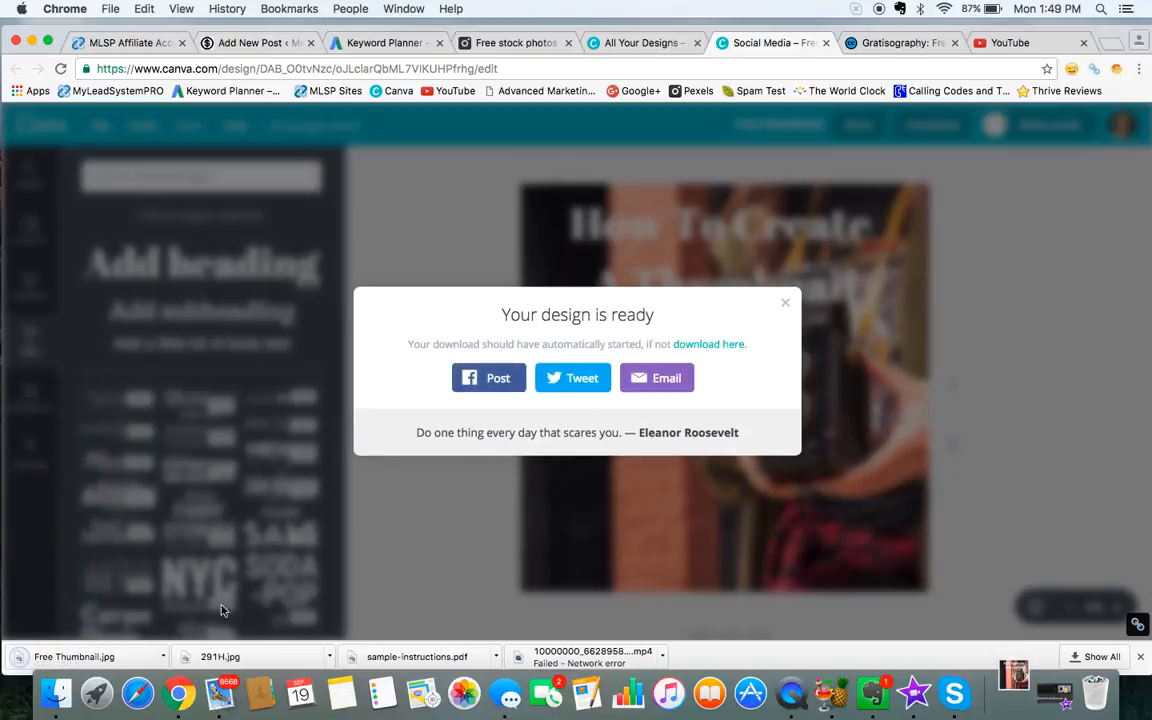
left_click(1008, 44)
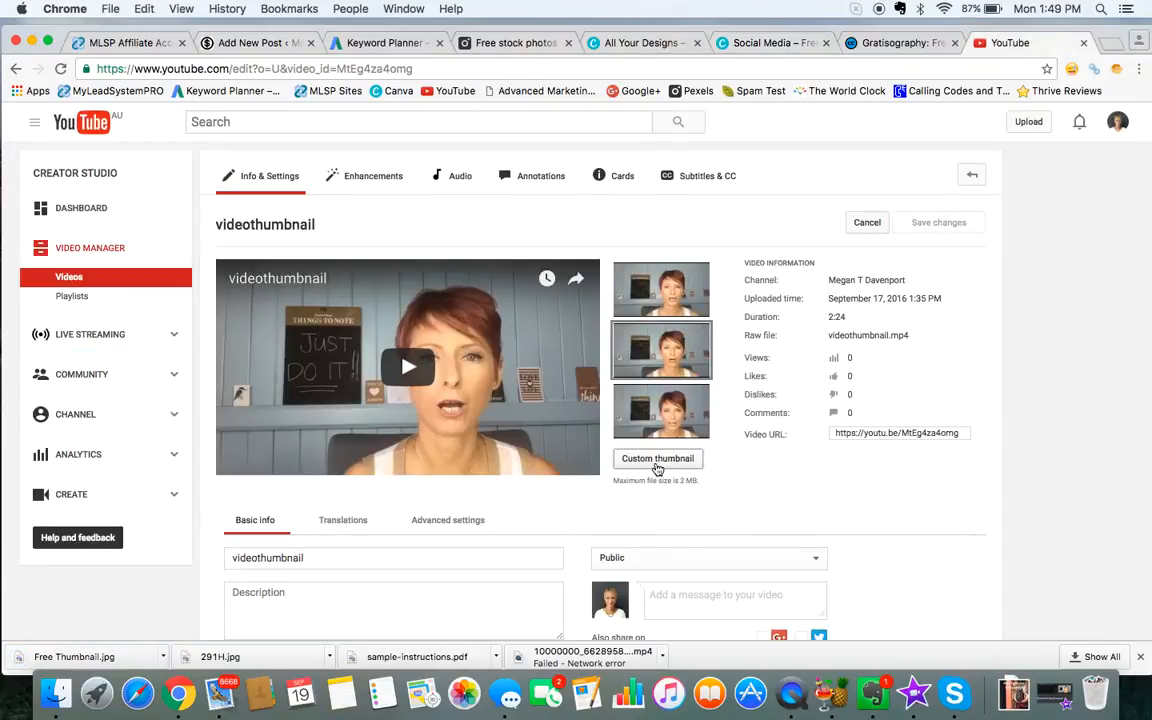
Step: Upload Free Thumbnail.jpg from the Downloads folder as the video's custom thumbnail
left_click(657, 459)
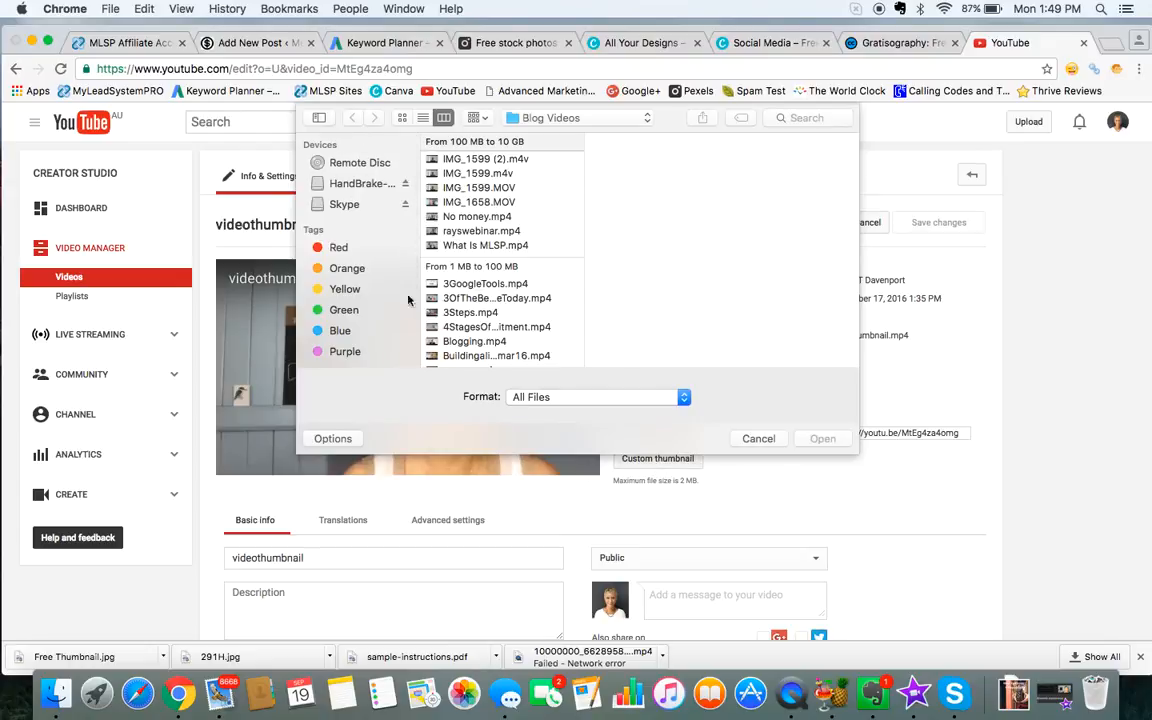
left_click(596, 118)
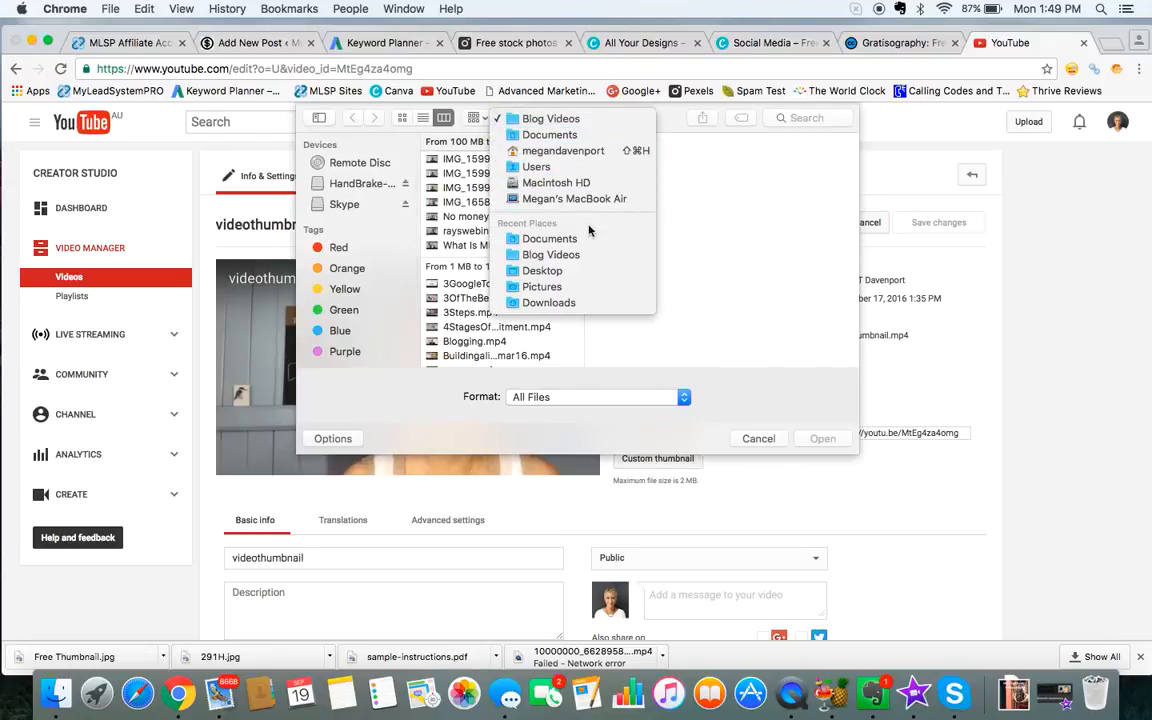
left_click(596, 302)
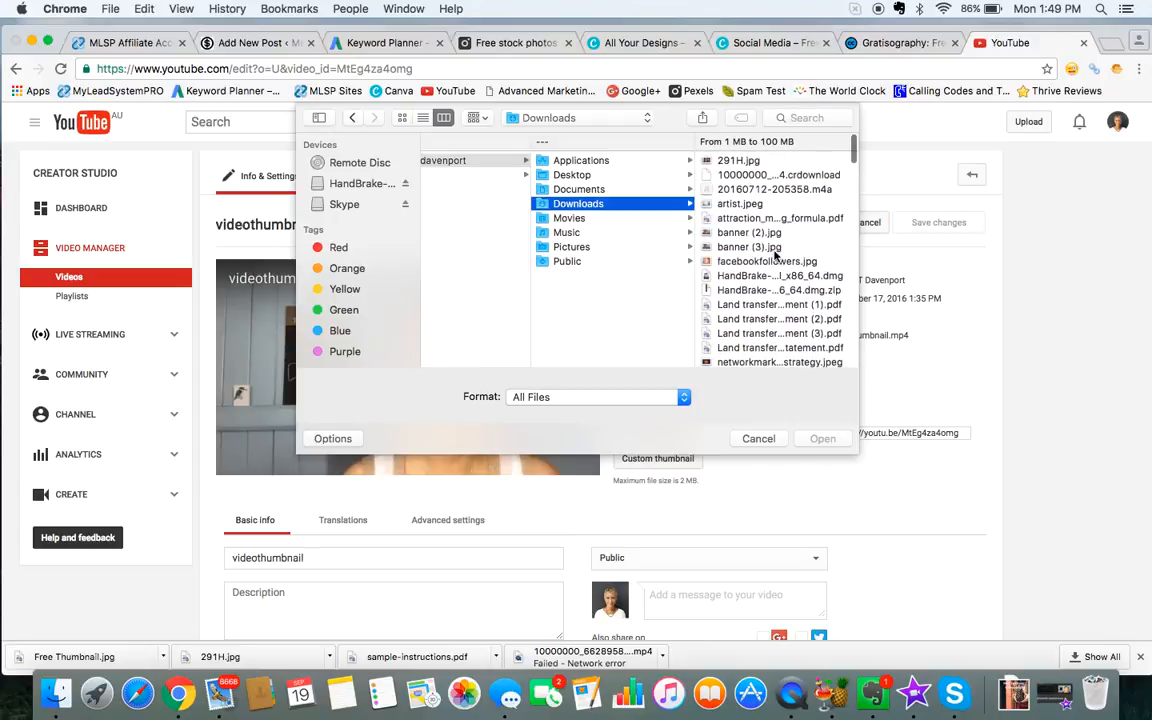
scroll(775, 256, "down", 10)
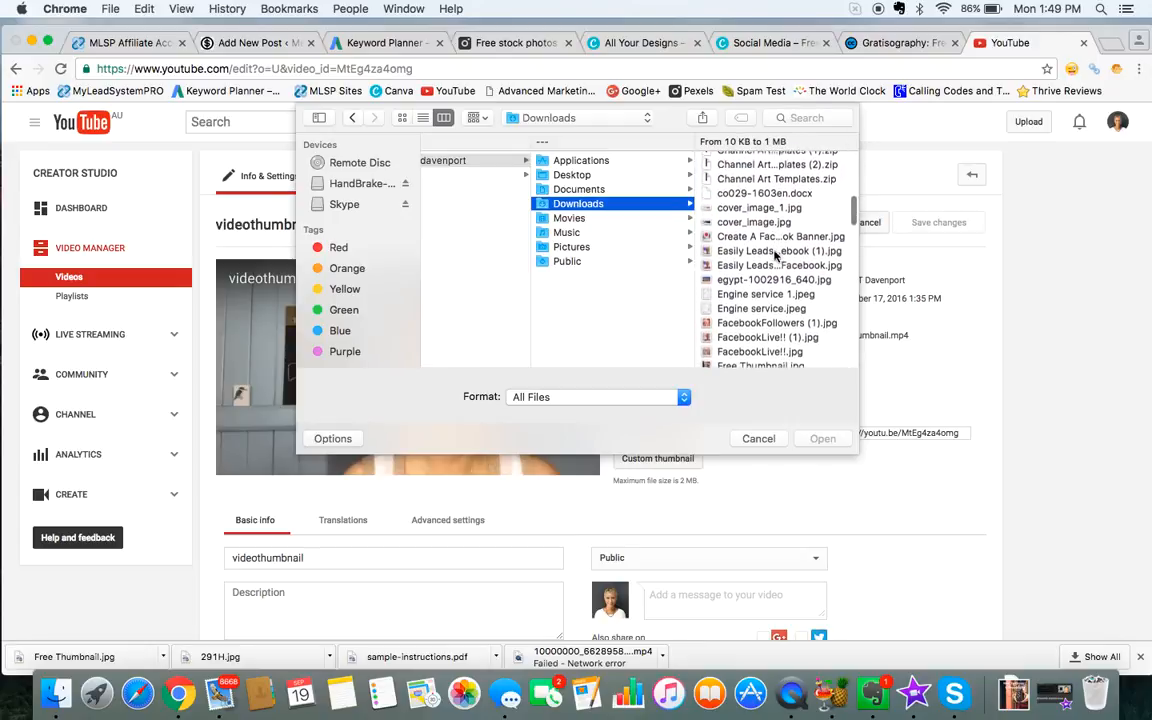
scroll(775, 256, "down", 2)
double_click(765, 252)
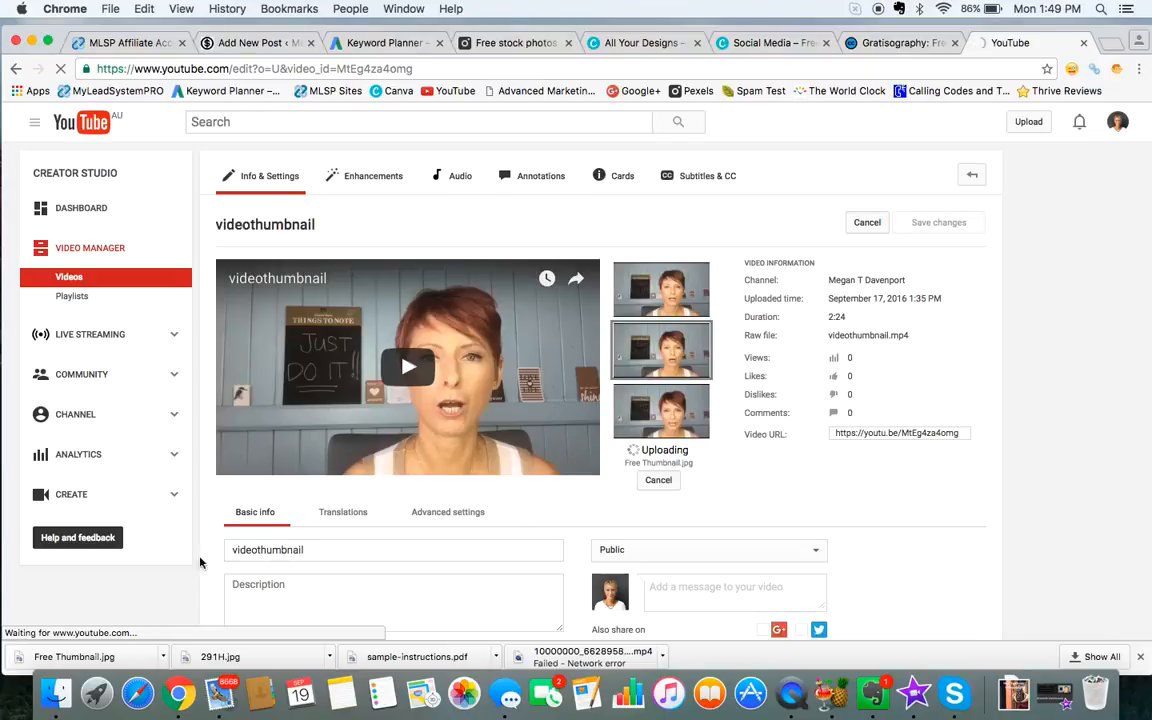
Step: Try the video title "Free Thumbnail" and reload the edit page without saving
left_click(237, 550)
key("BackSpace")
key("BackSpace")
key("BackSpace")
key("BackSpace")
key("BackSpace")
key("BackSpace")
type("Free T")
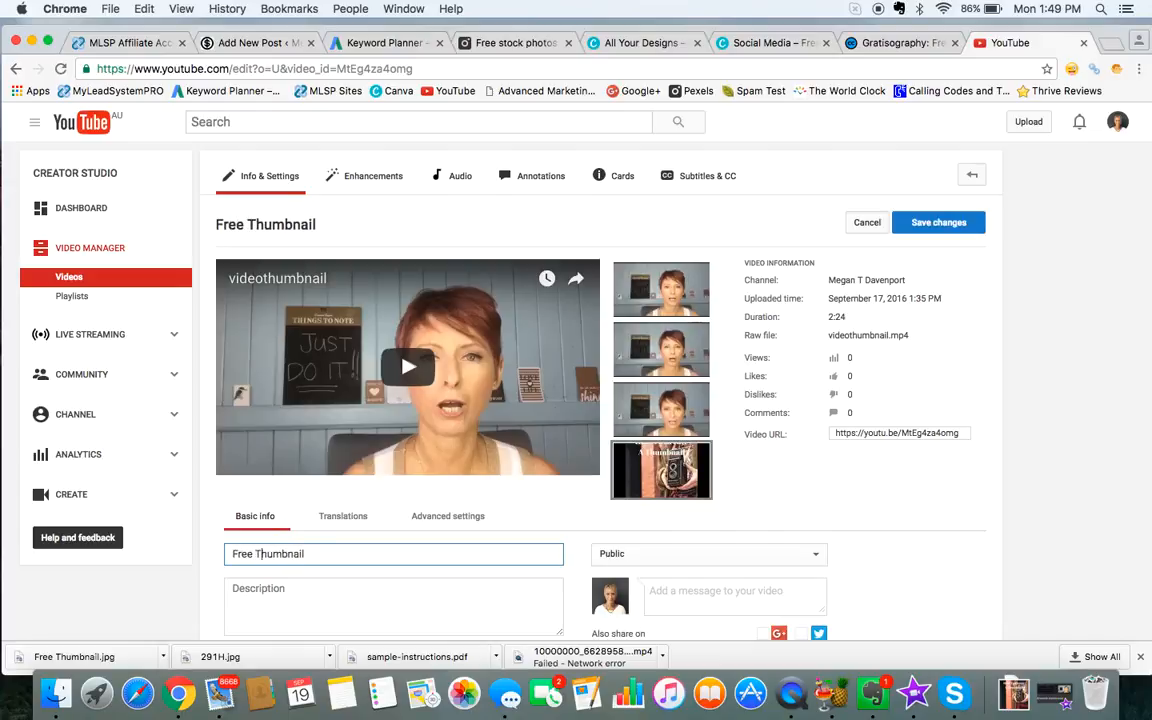
left_click(766, 486)
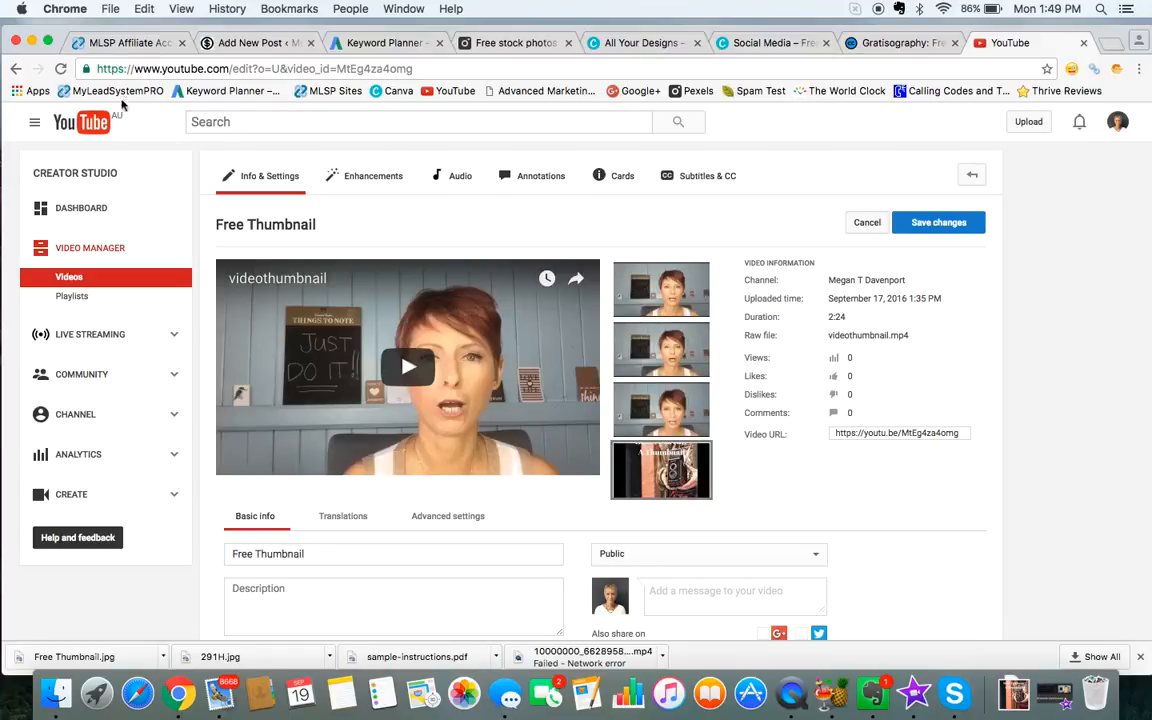
left_click(61, 69)
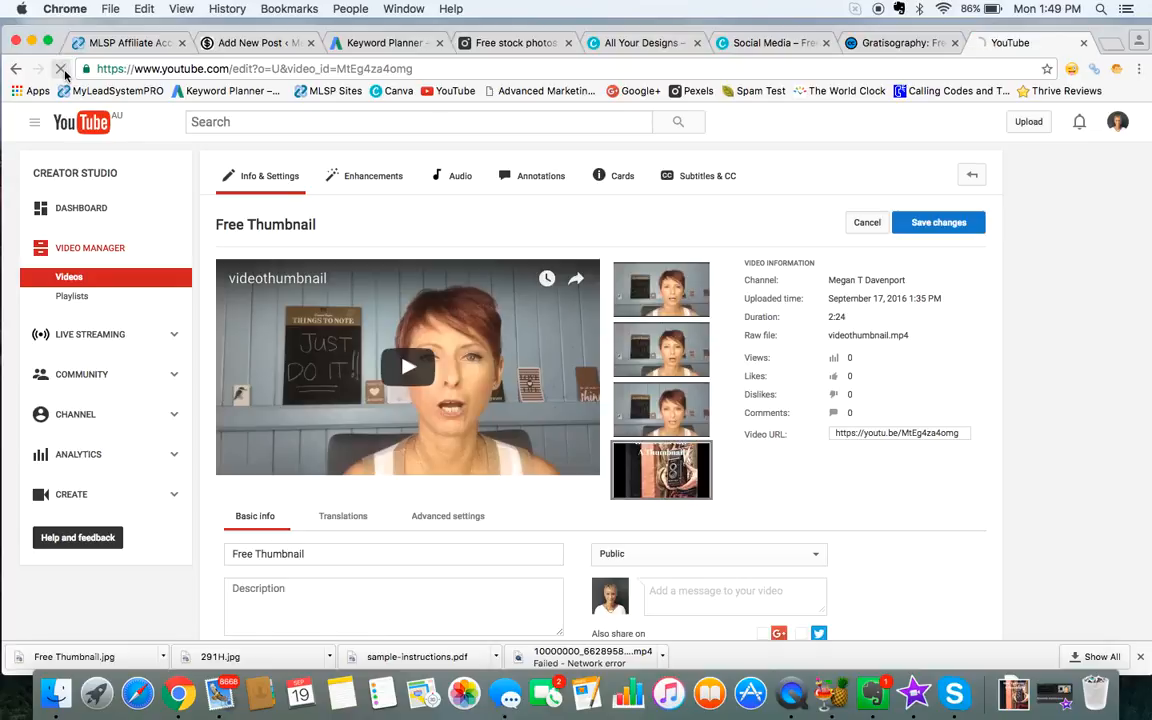
left_click(690, 249)
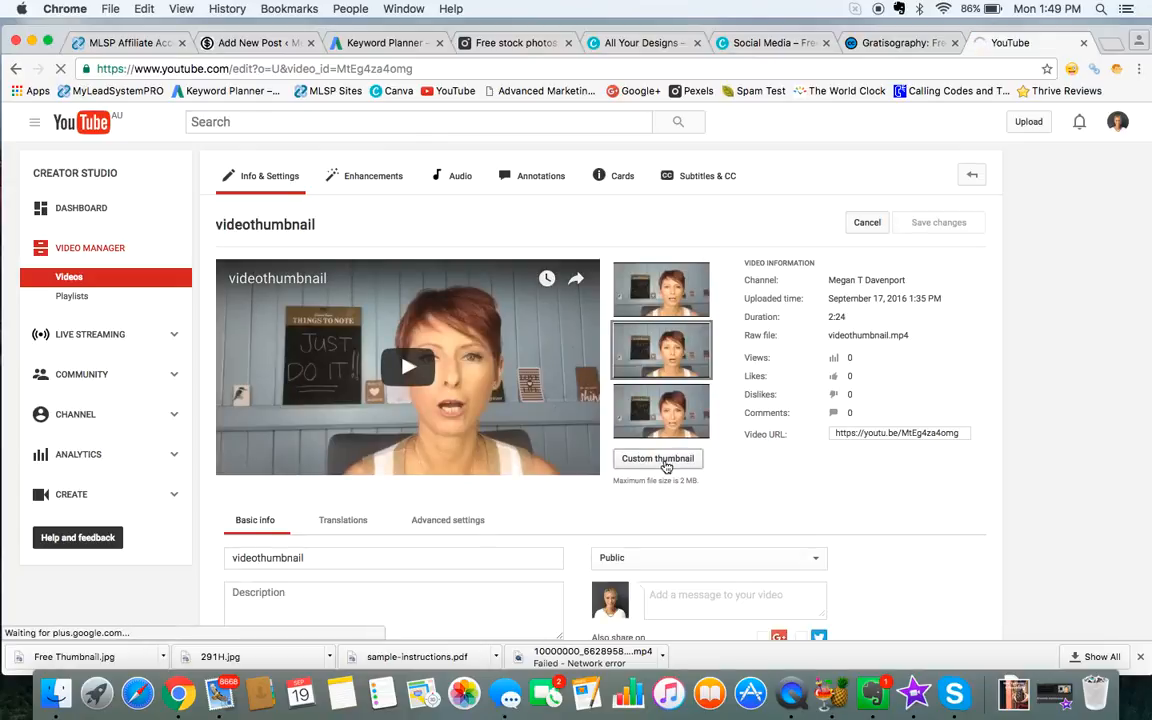
Step: Set Free Thumbnail.jpg from Downloads as the video's custom thumbnail, save the changes and reload the page
left_click(657, 459)
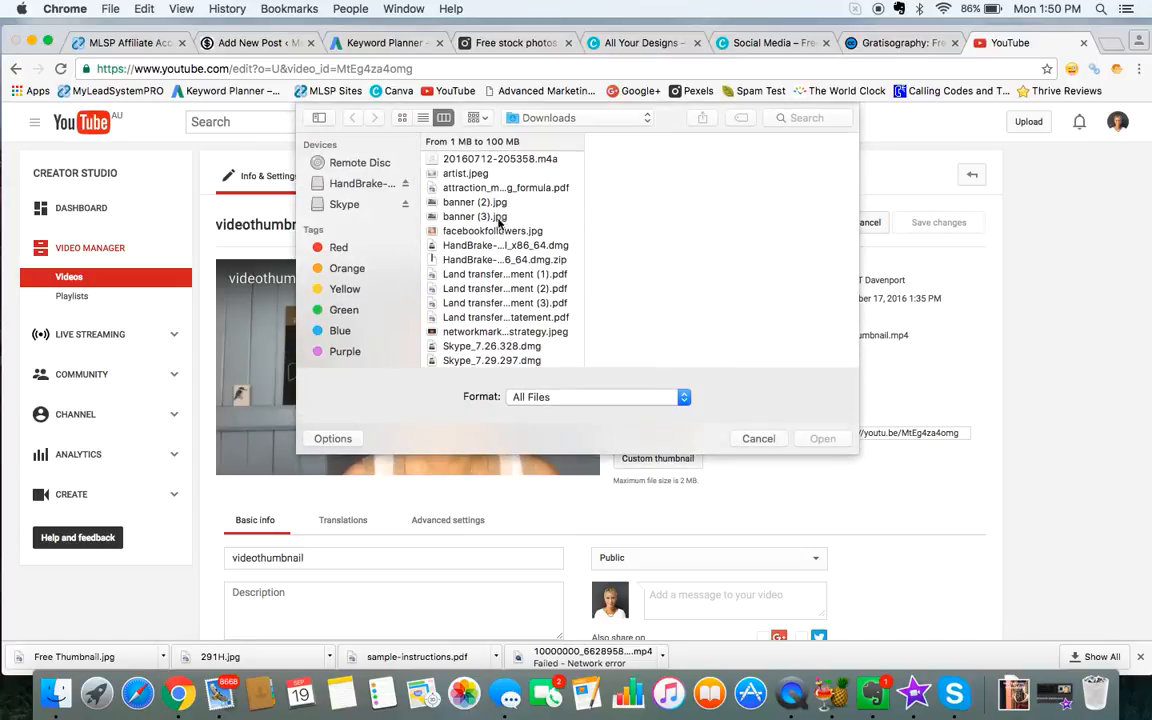
scroll(499, 240, "down", 5)
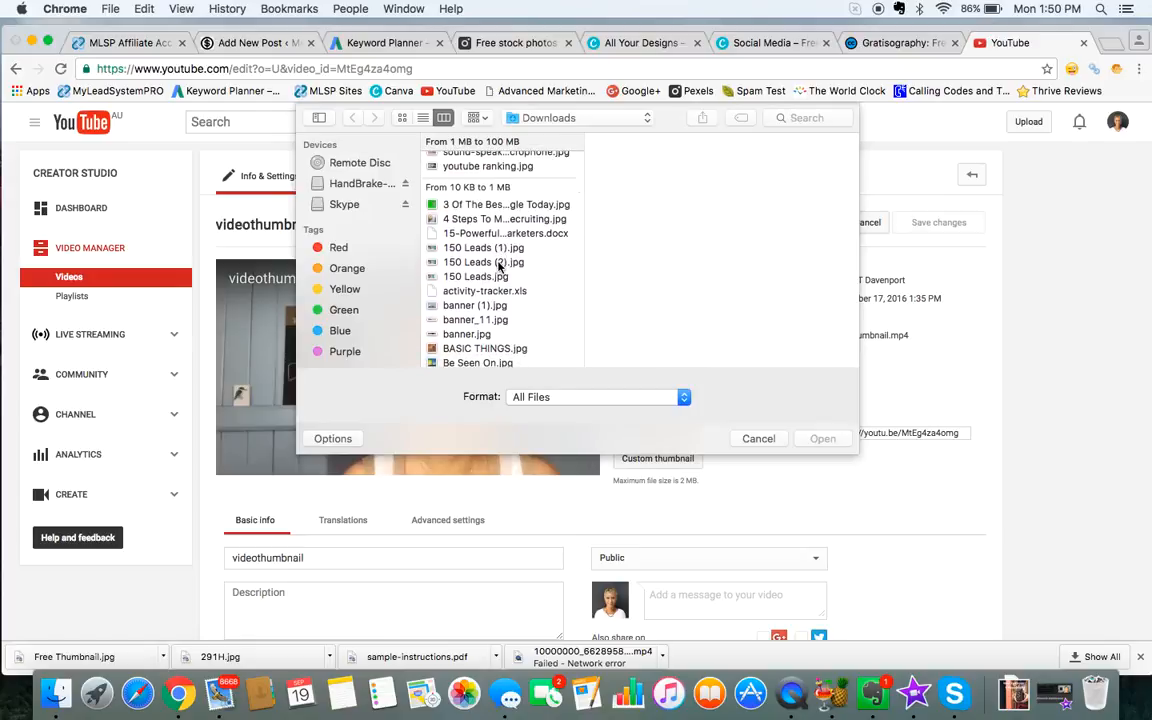
scroll(499, 265, "up", 10)
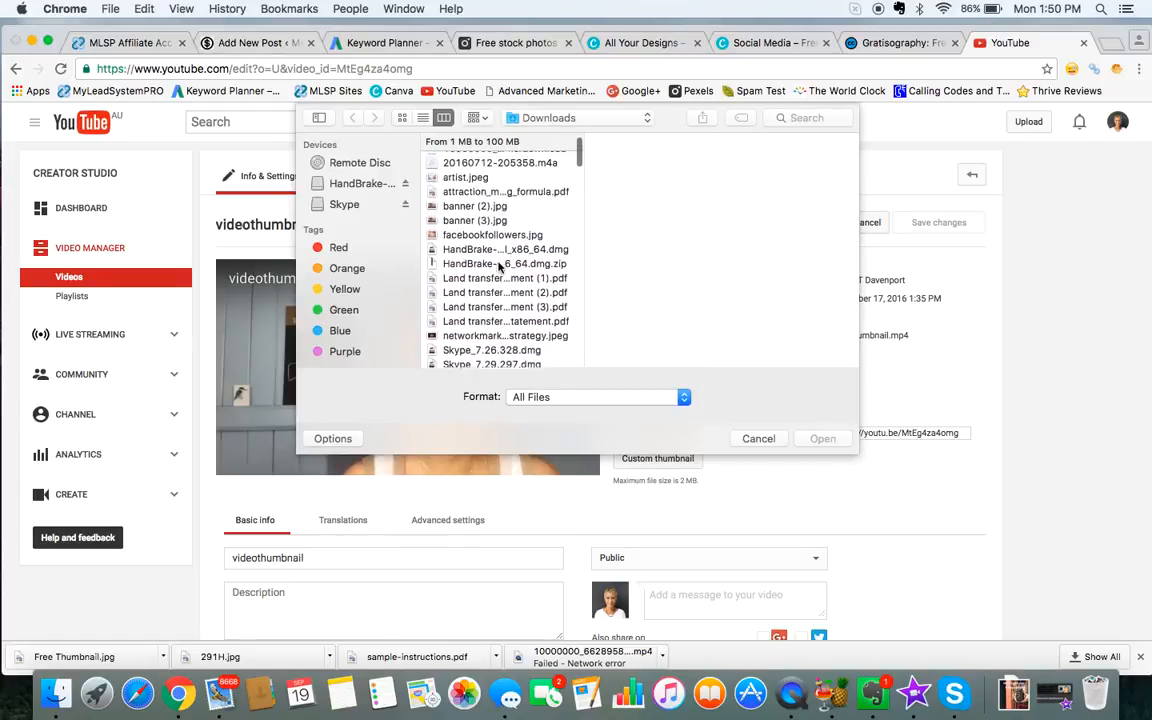
scroll(499, 265, "up", 2)
scroll(499, 265, "down", 8)
left_click(503, 228)
double_click(503, 228)
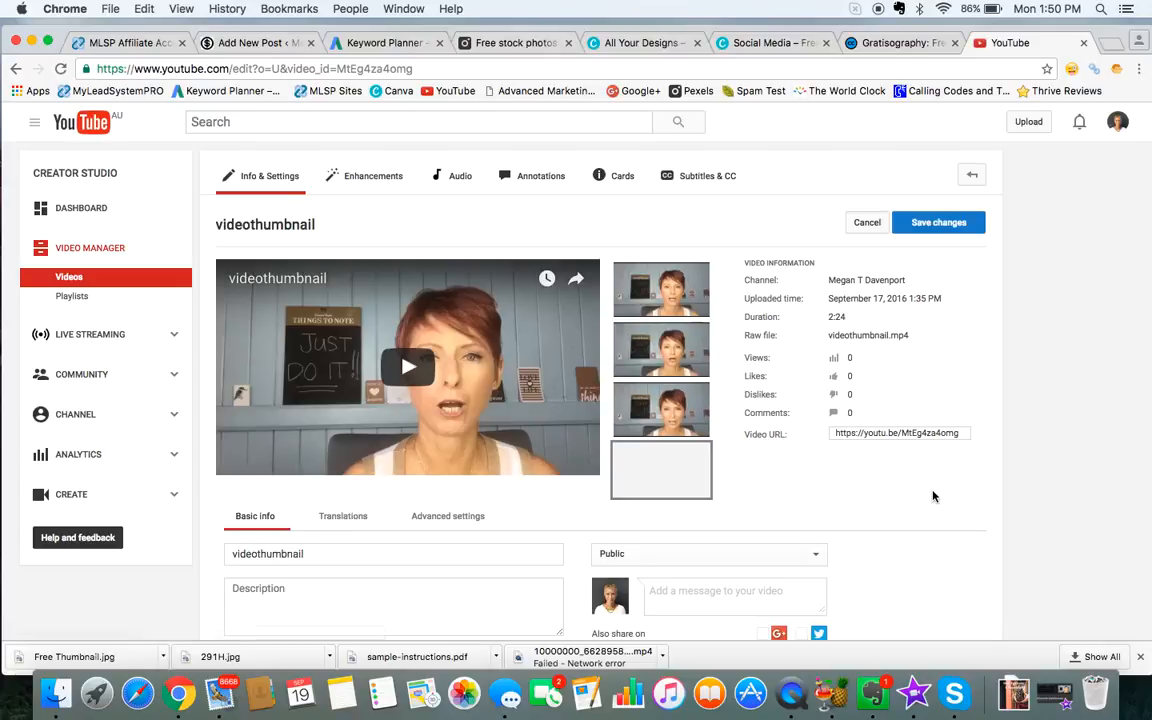
left_click(947, 226)
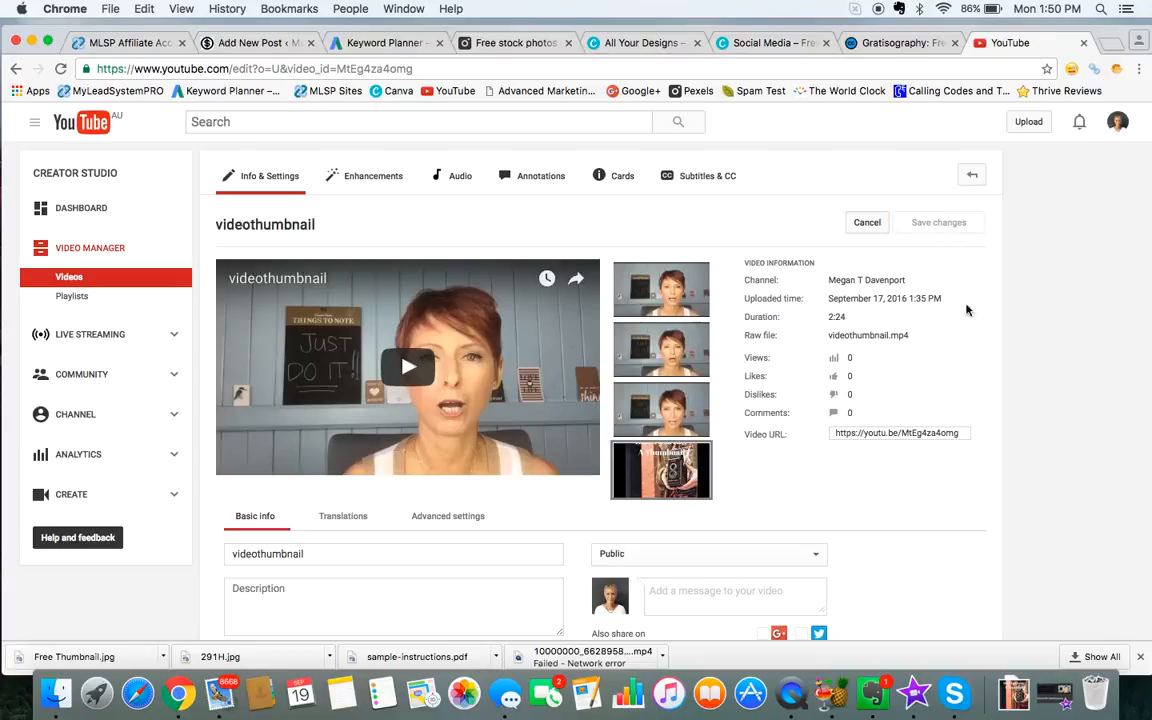
left_click(60, 69)
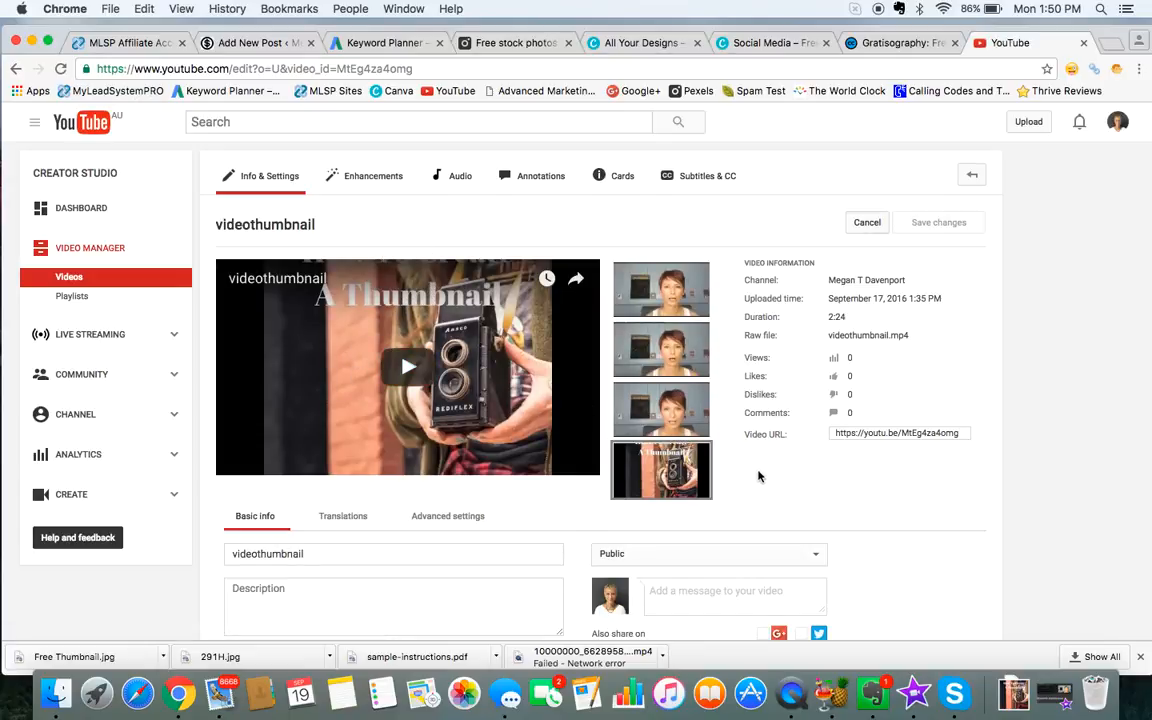
Step: Switch back to Canva and view the overview of all designs
left_click(784, 44)
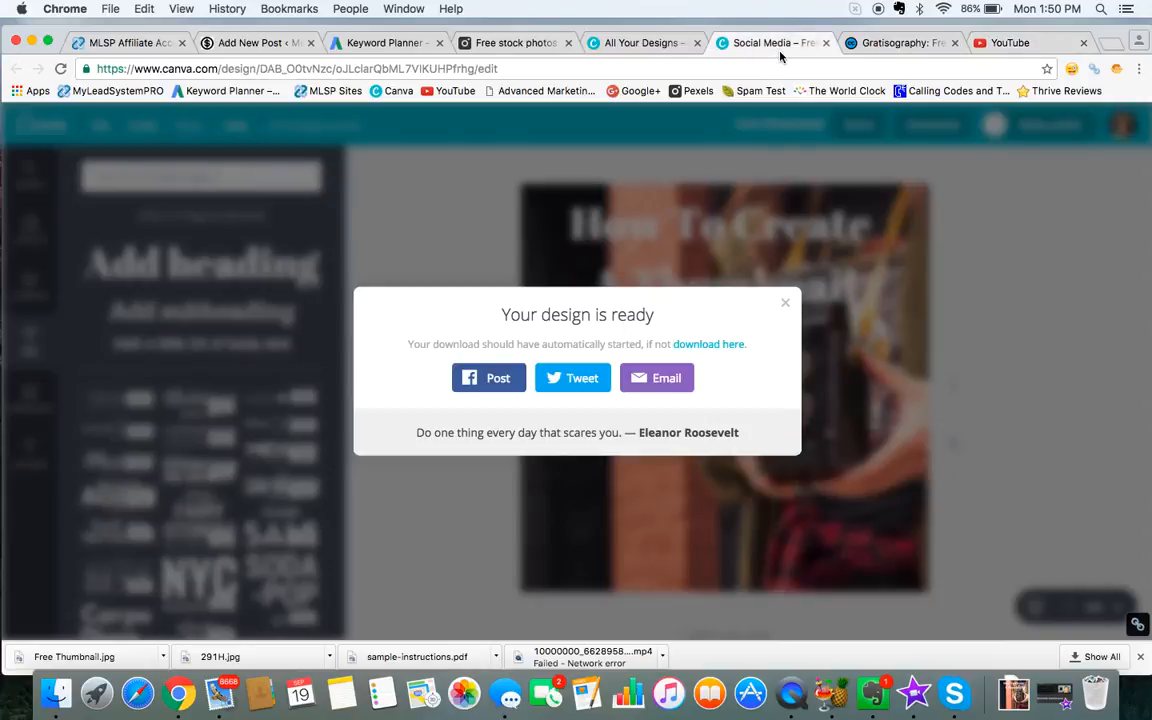
left_click(669, 50)
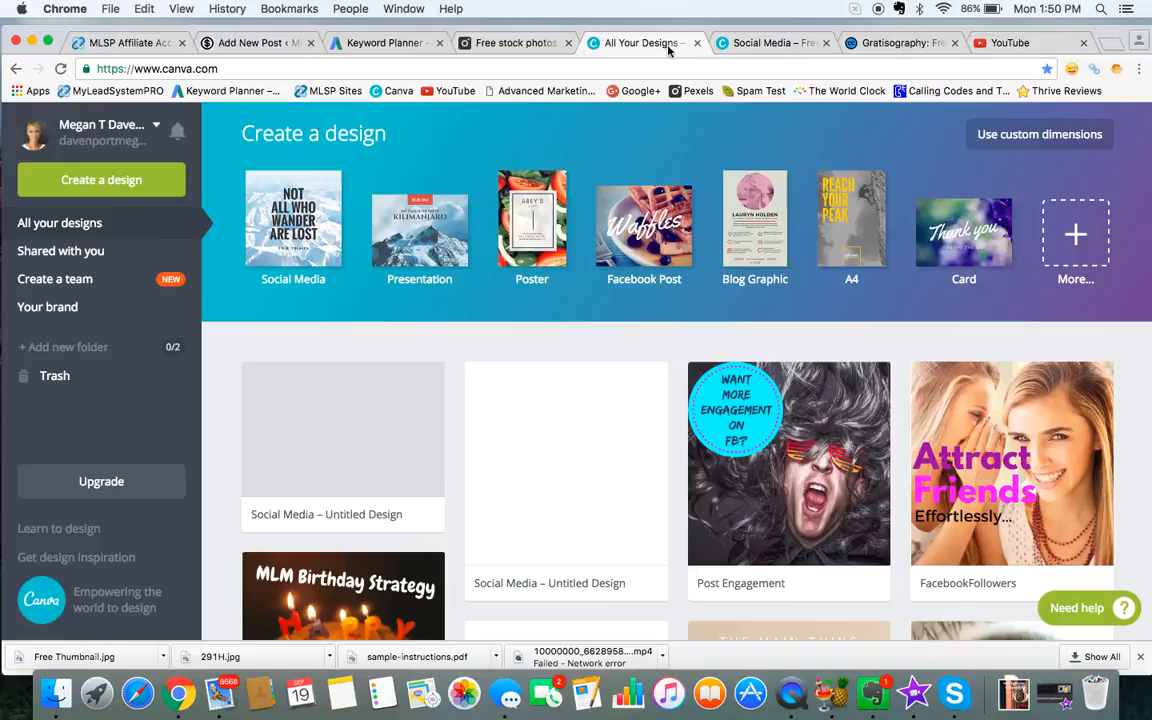
Step: Move the "How To Create A Thumbnail" heading slightly lower in the Free Thumbnail design and download it as a JPG for web
left_click(766, 46)
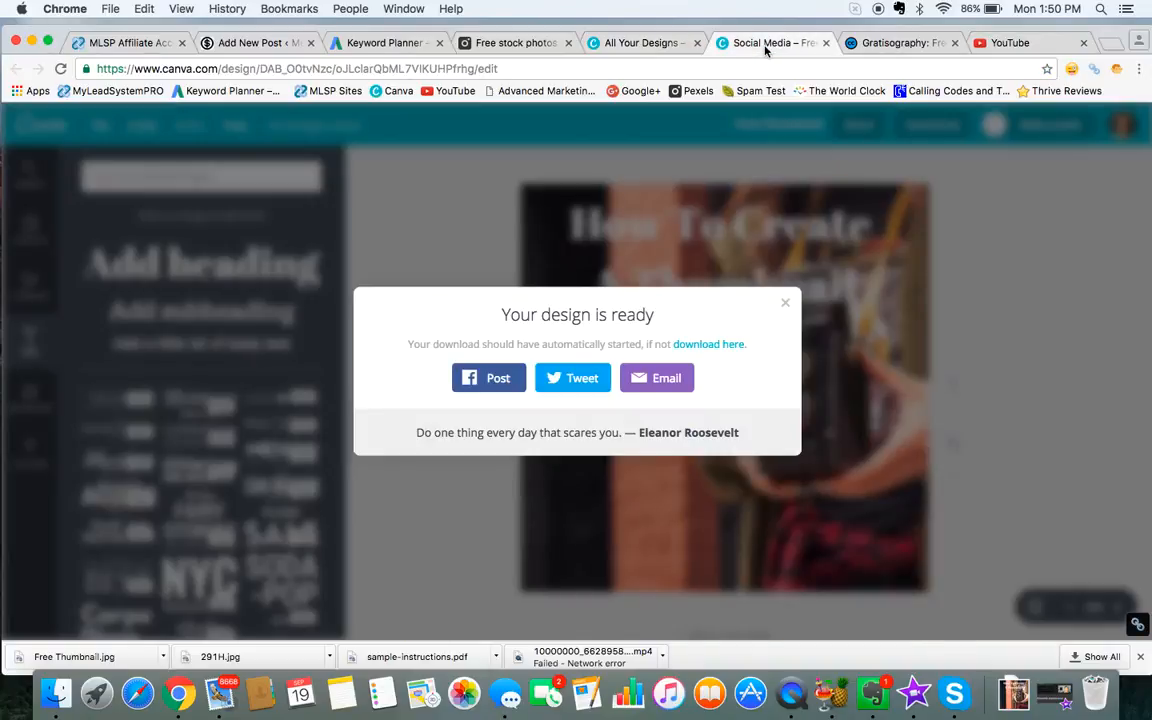
left_click(786, 304)
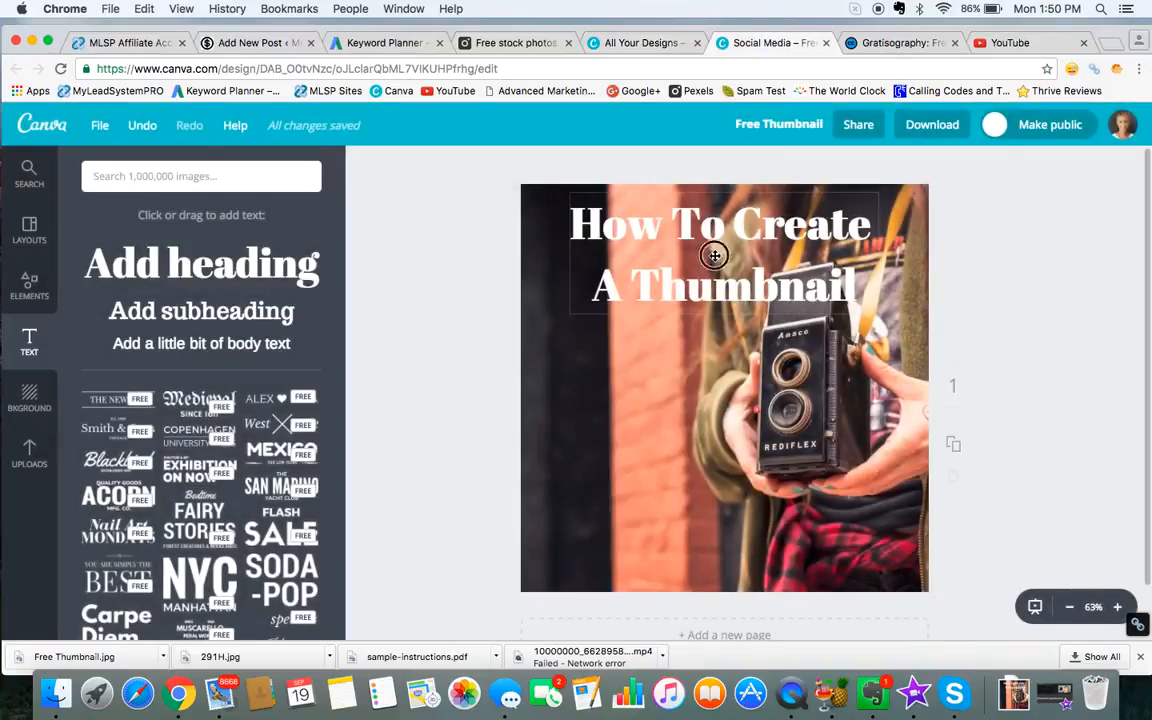
left_click(714, 254)
left_click(669, 359)
left_click_drag(674, 290, 675, 322)
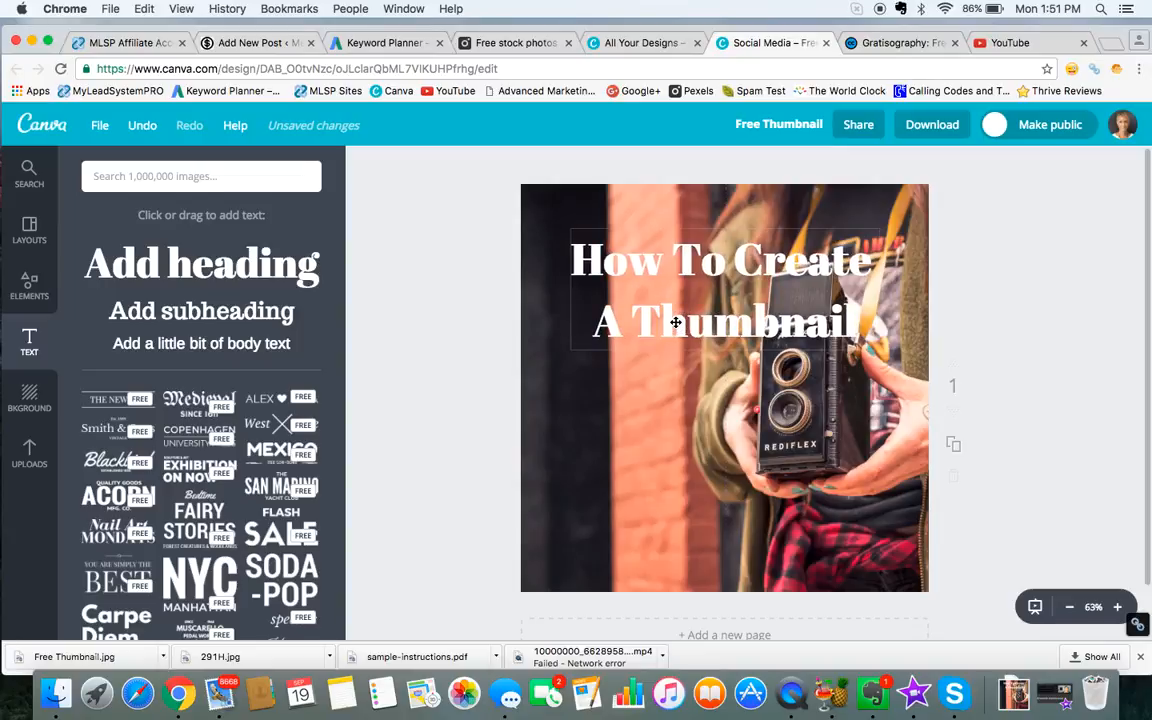
left_click(940, 124)
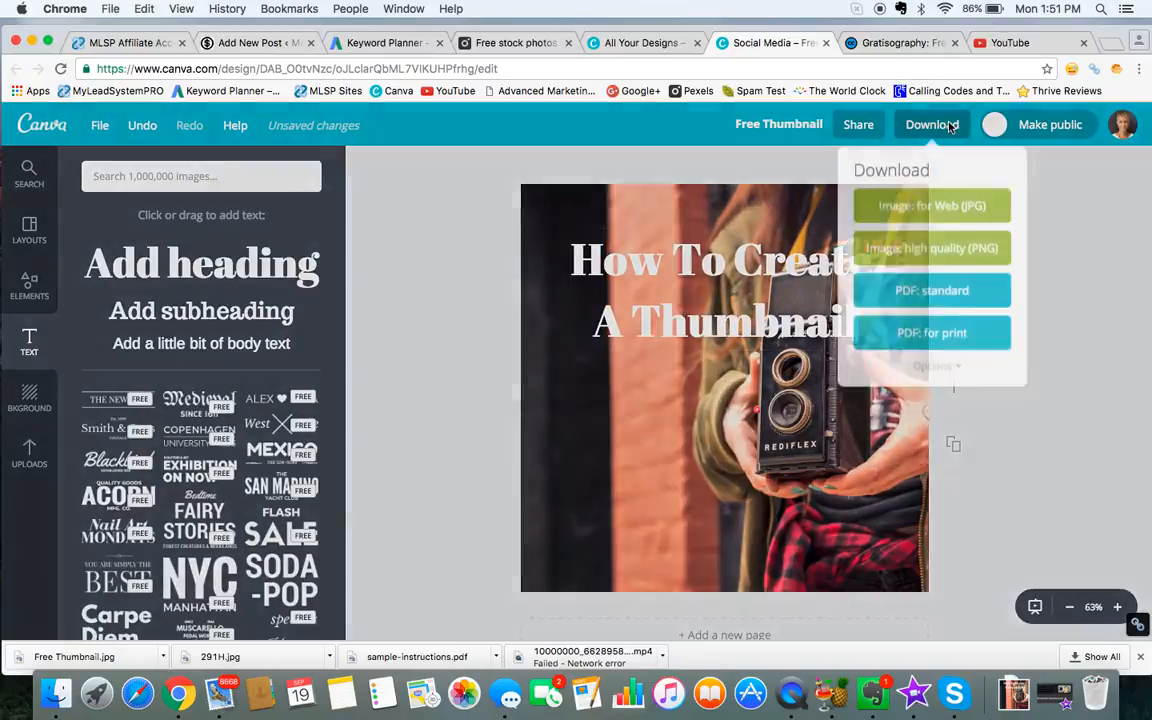
left_click(982, 205)
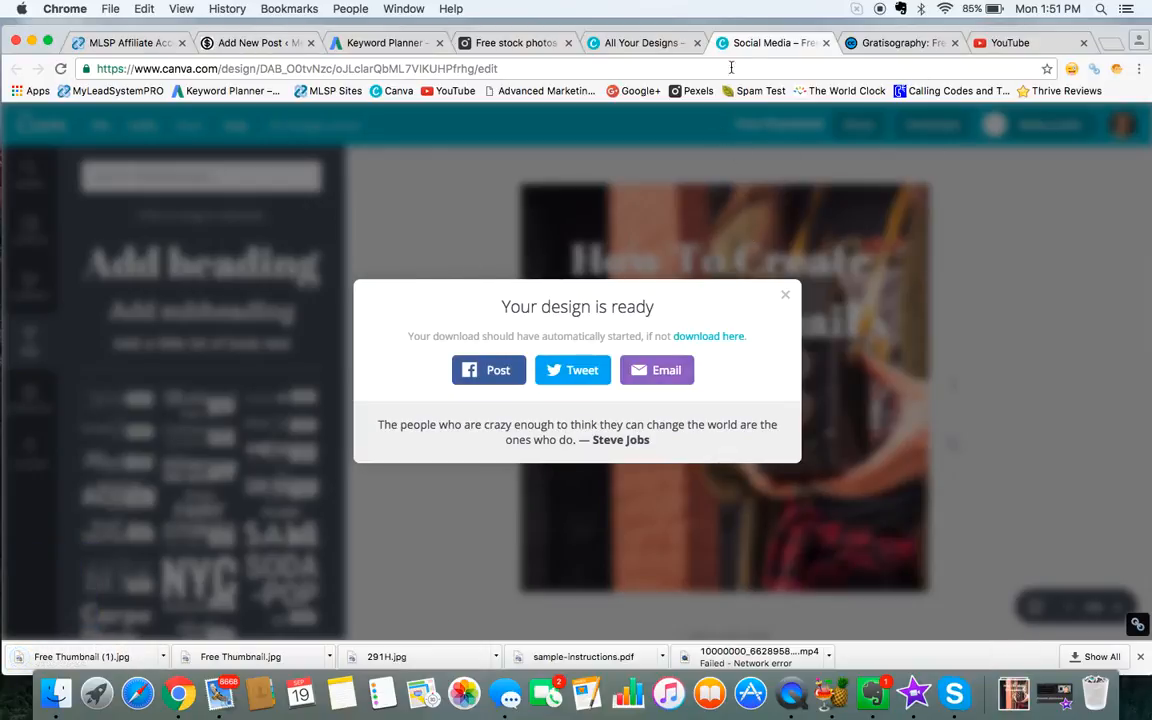
Step: Switch to YouTube, replace the video's custom thumbnail with Free Thumbnail (1).jpg from Downloads, then save the changes and reload the page
left_click(1005, 43)
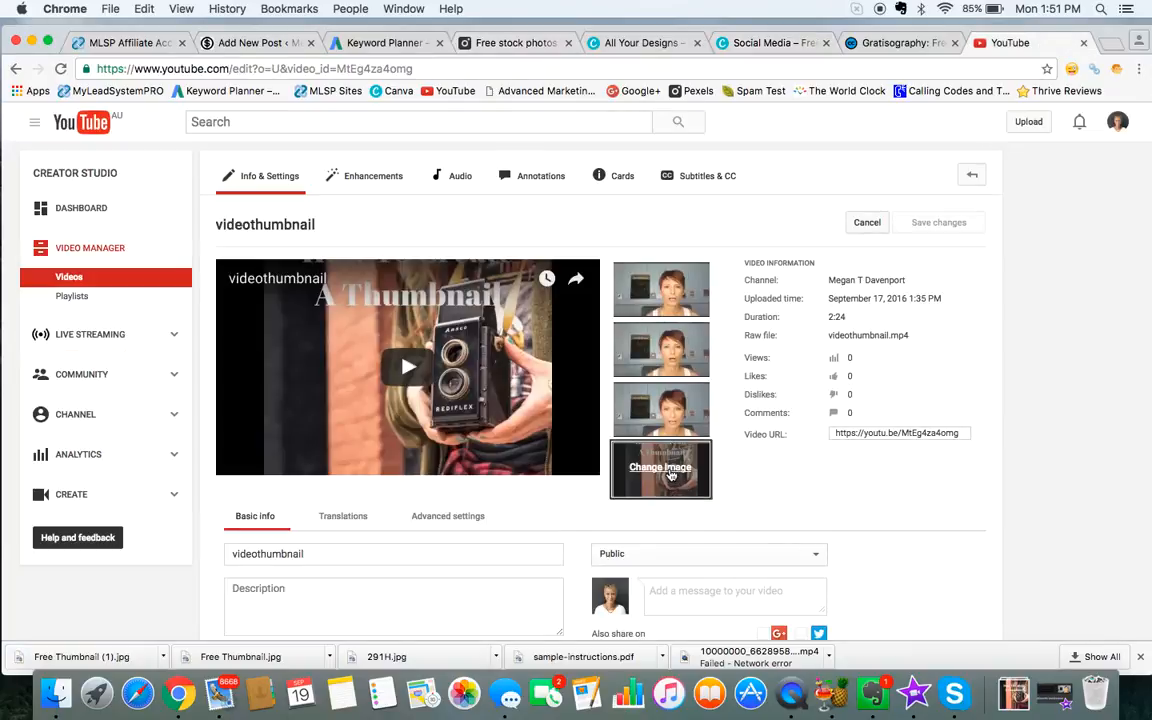
left_click(671, 470)
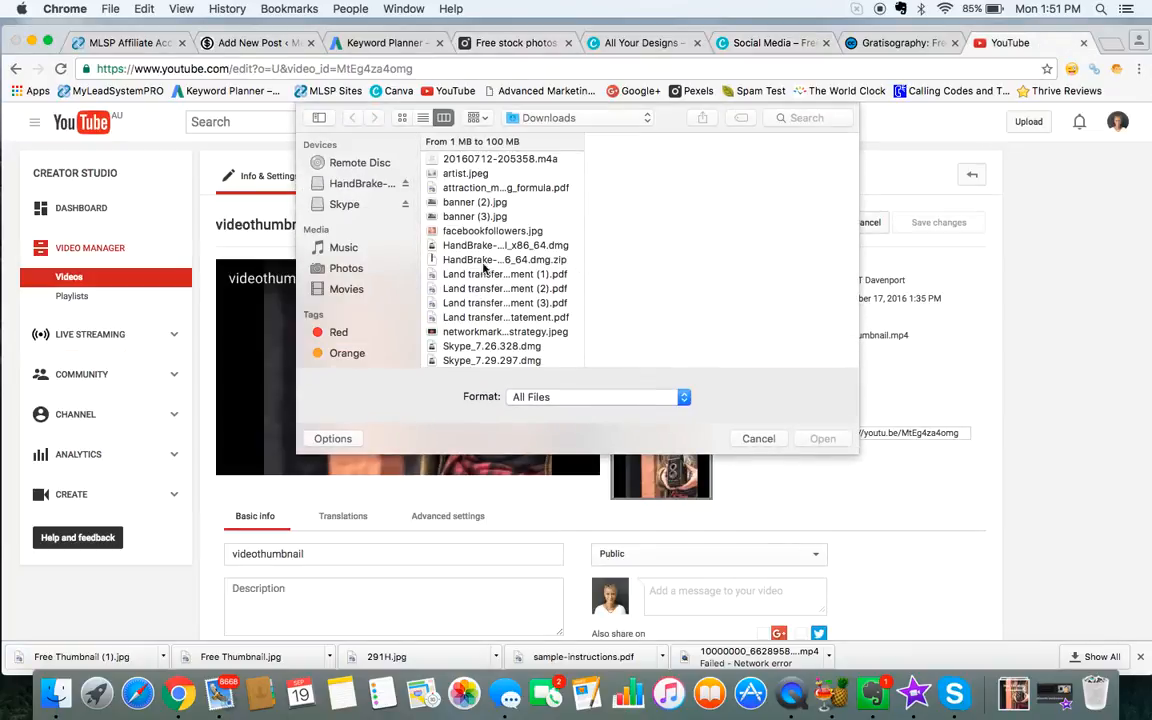
scroll(511, 279, "down", 10)
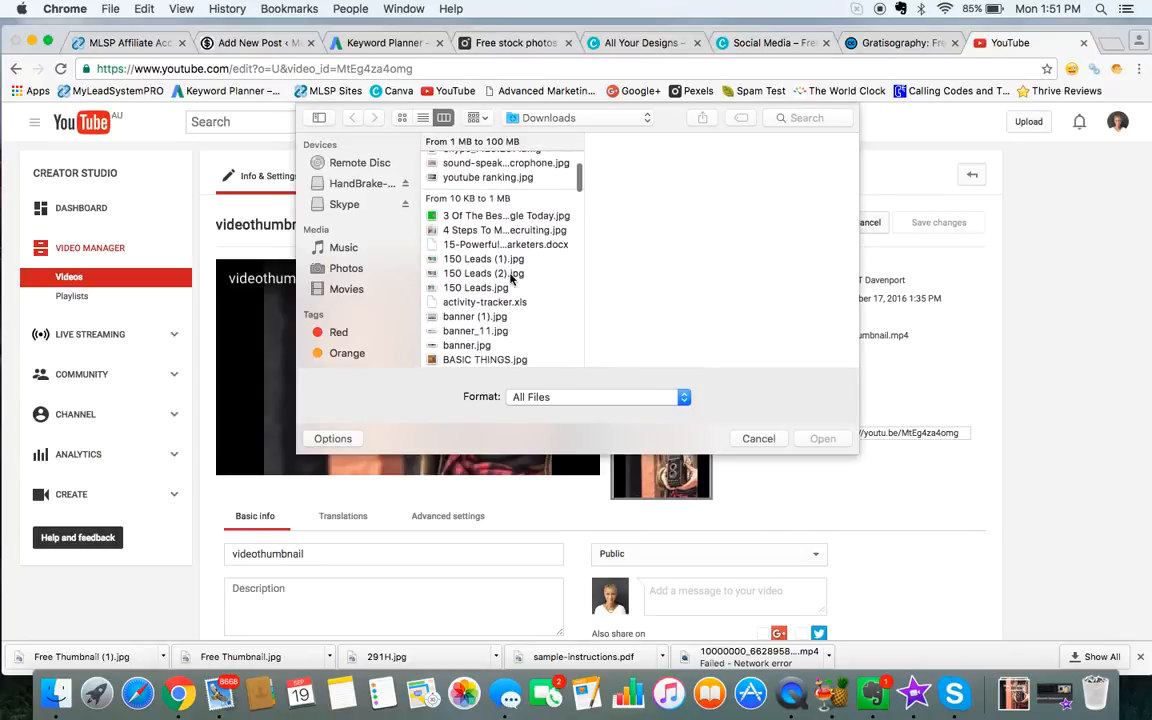
scroll(511, 279, "down", 8)
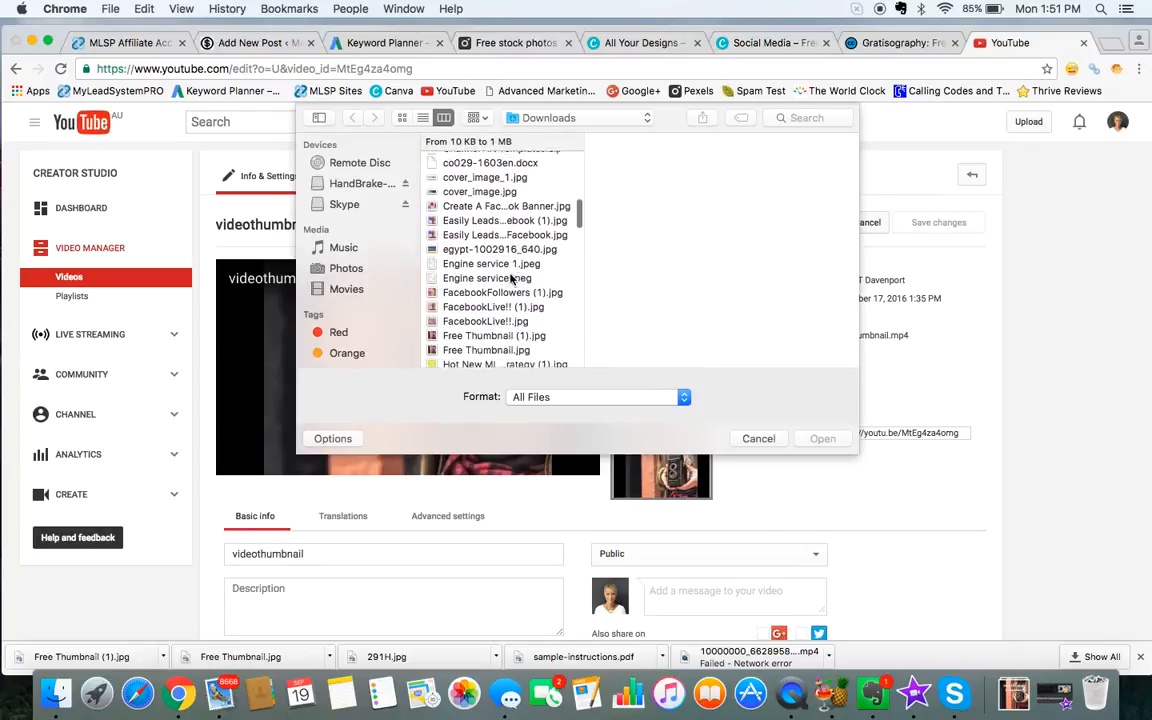
double_click(510, 252)
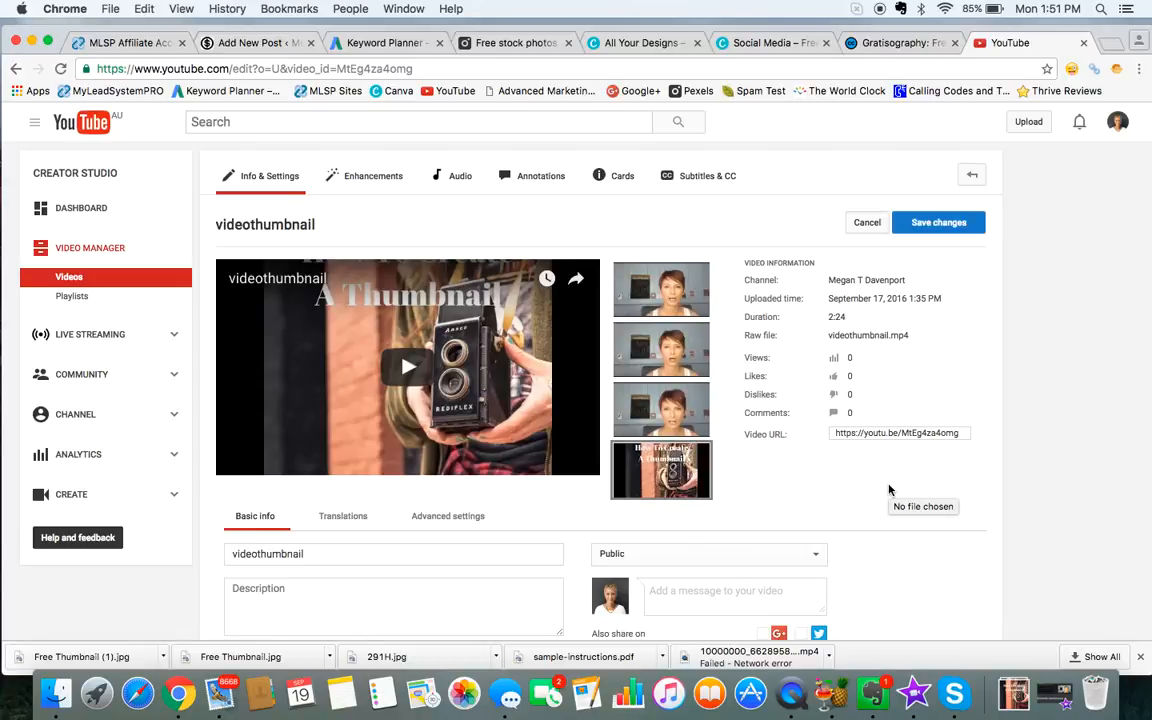
left_click(956, 222)
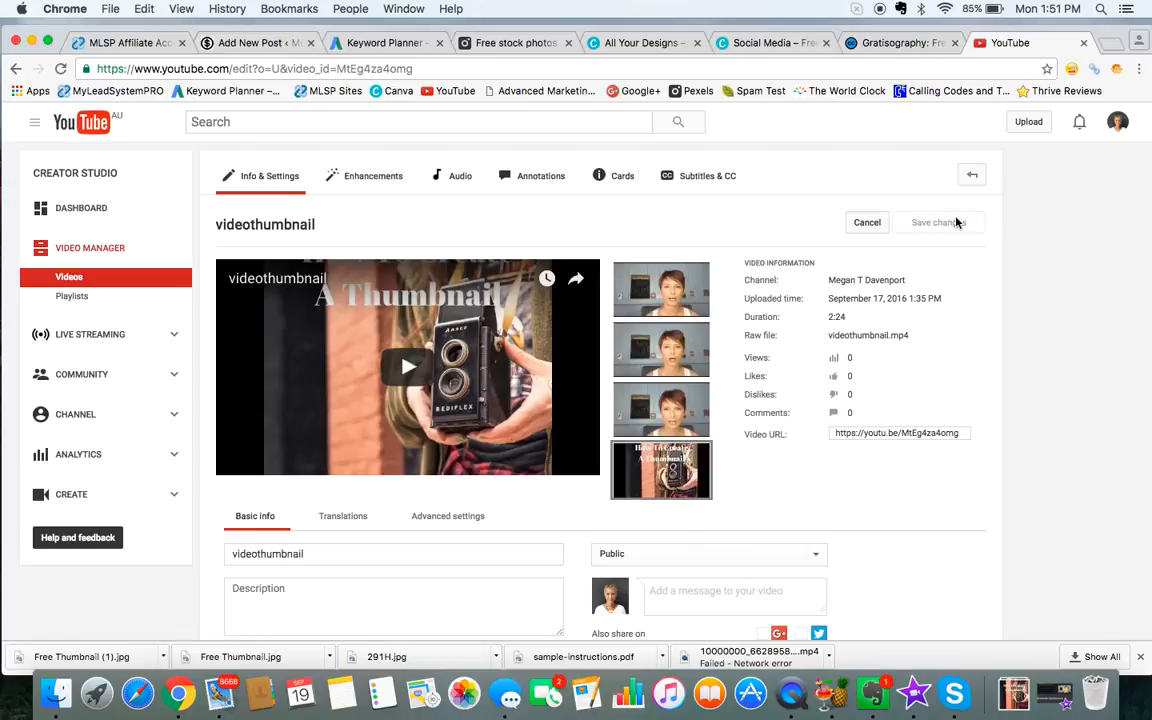
left_click(61, 70)
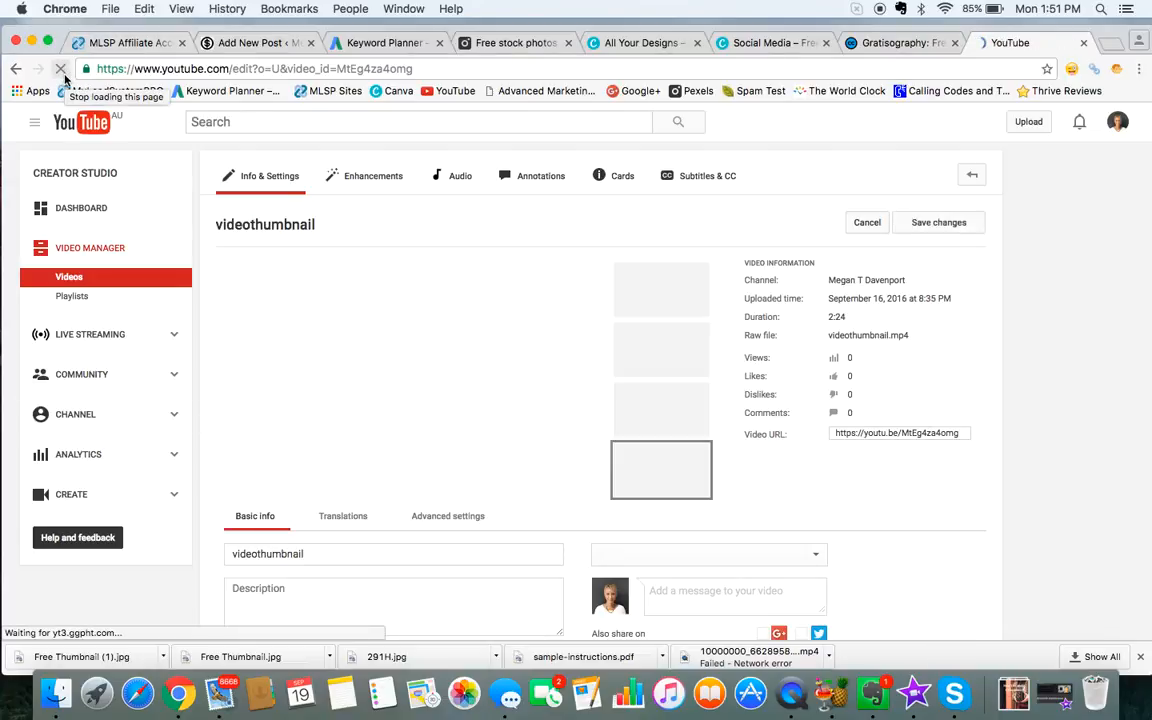